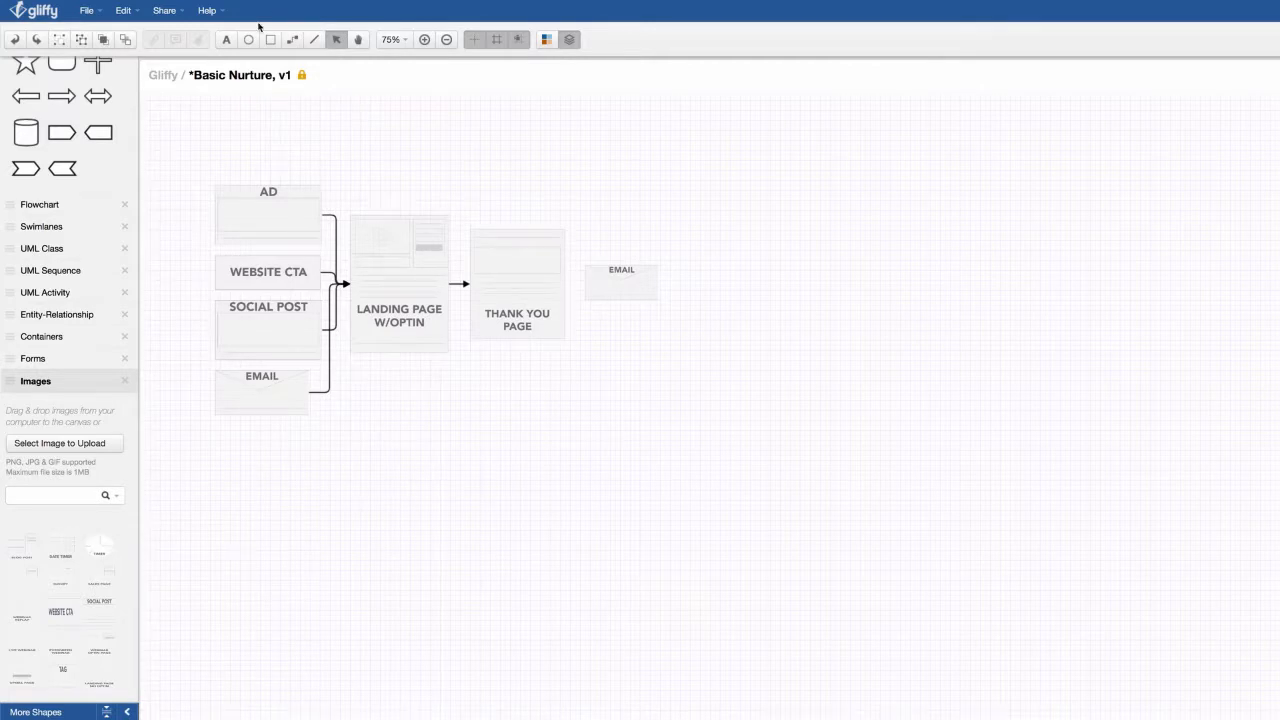
- Draw a connector arrow from the THANK YOU PAGE shape to the EMAIL shape next to it
left_click(292, 39)
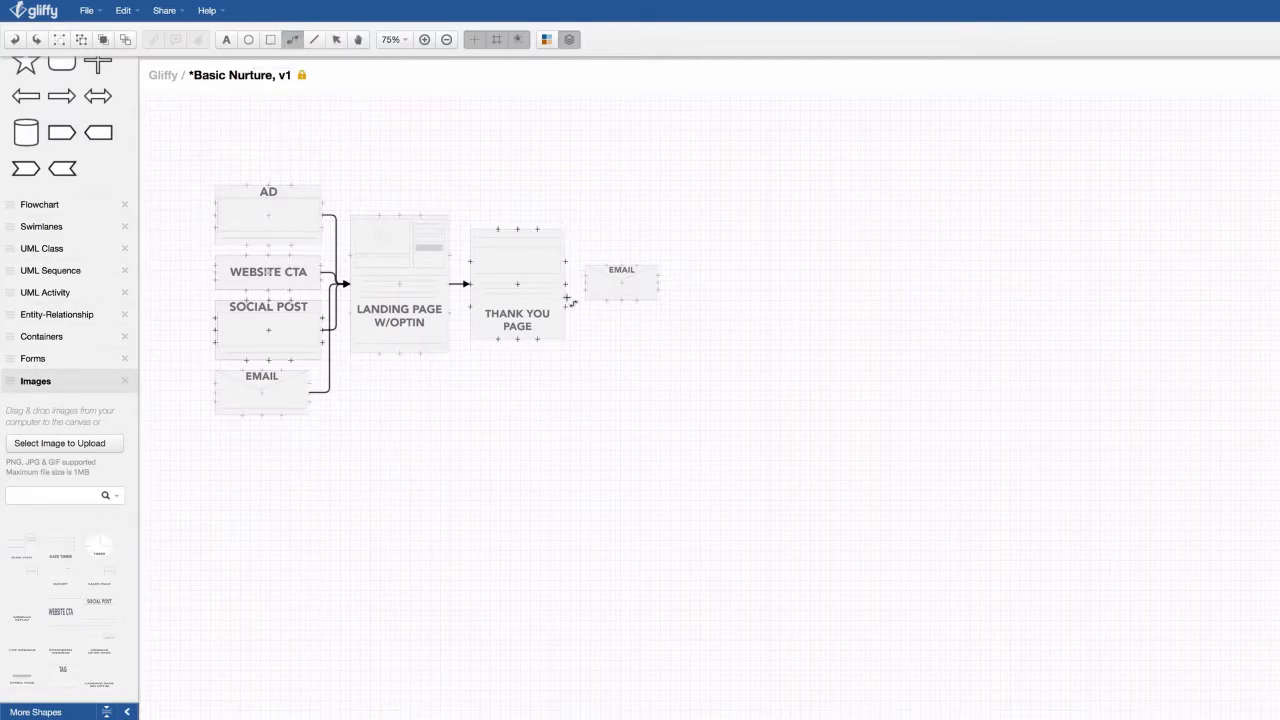
mouse_move(565, 284)
left_mouse_down()
mouse_move(597, 287)
mouse_move(577, 286)
left_mouse_up()
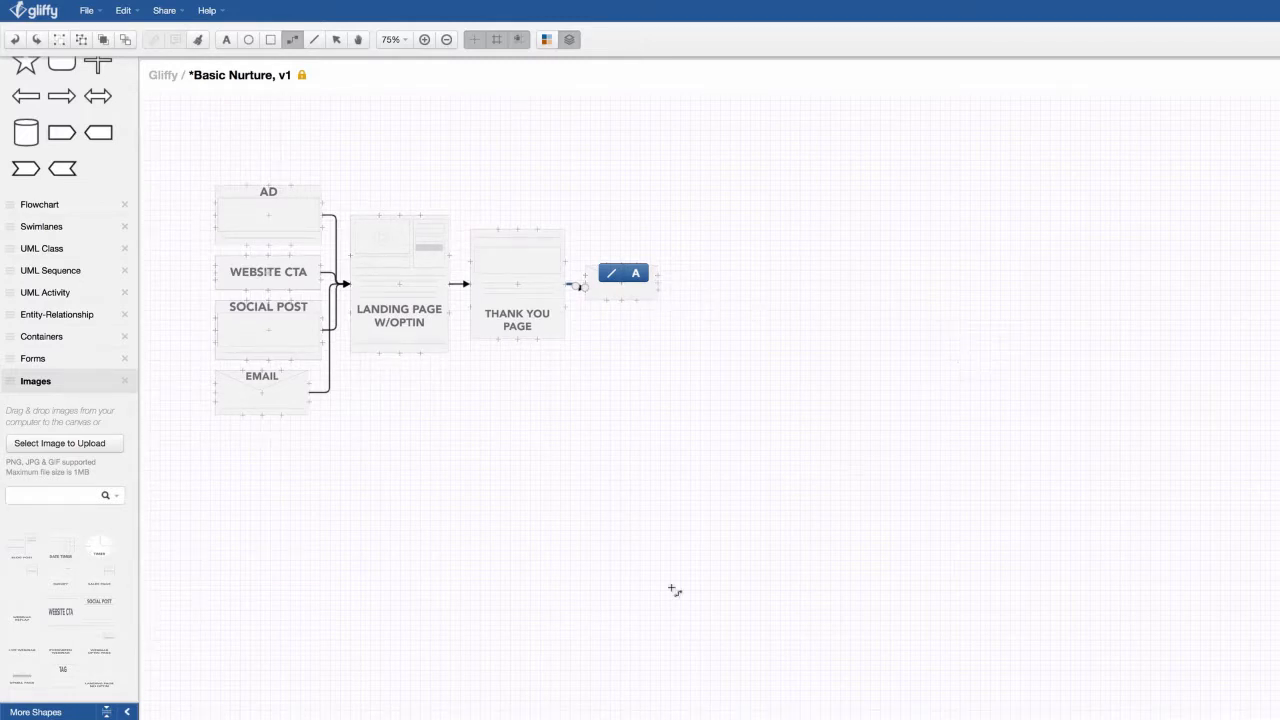
left_click(333, 40)
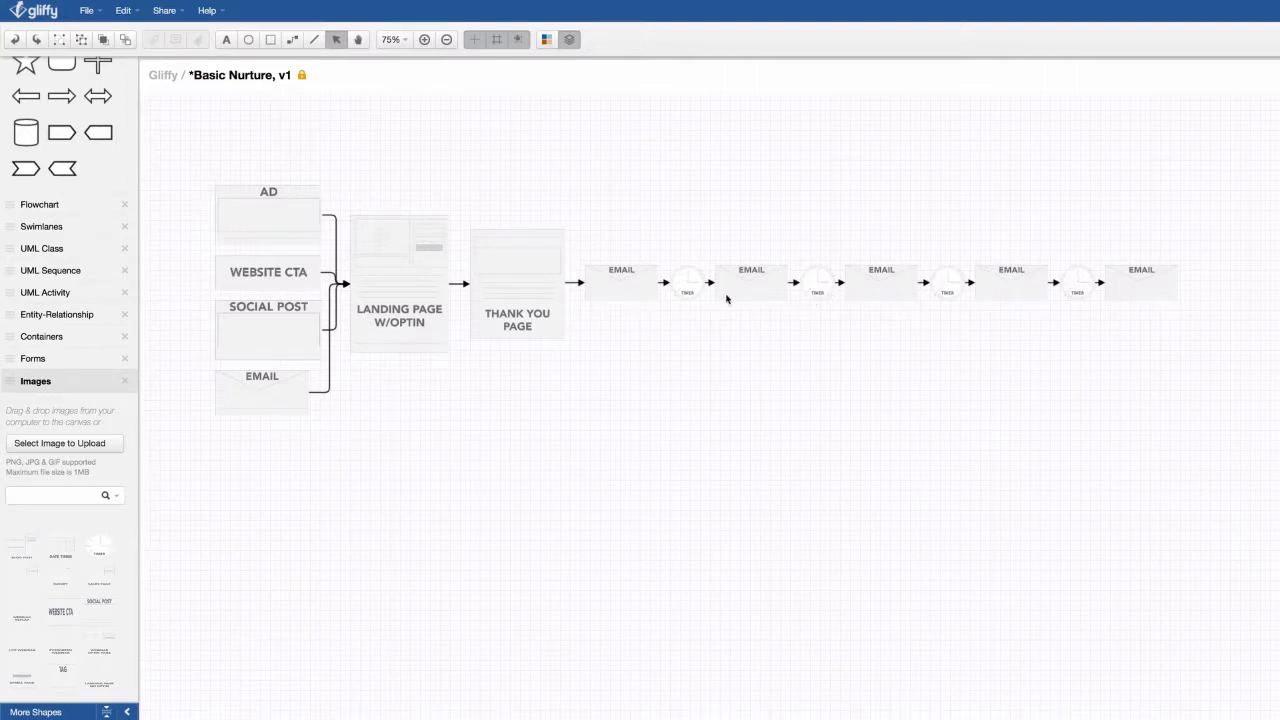
scroll(978, 322, "down", 1)
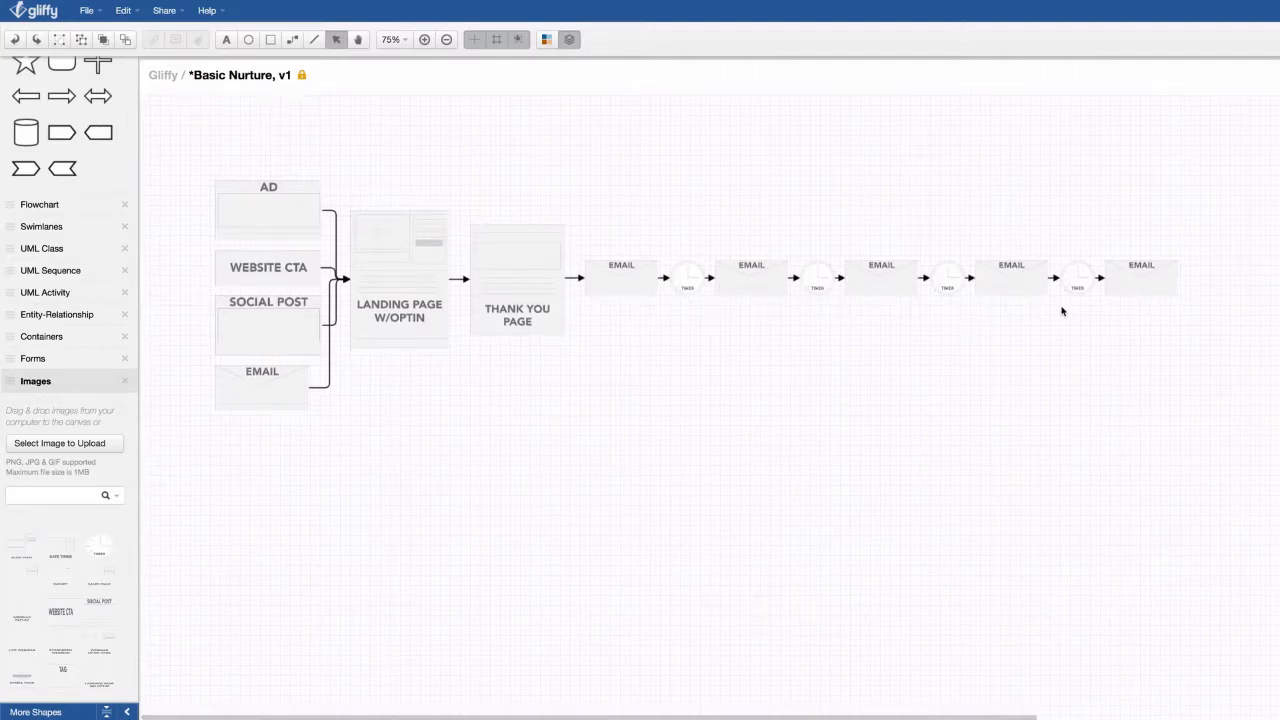
scroll(1072, 312, "right", 1)
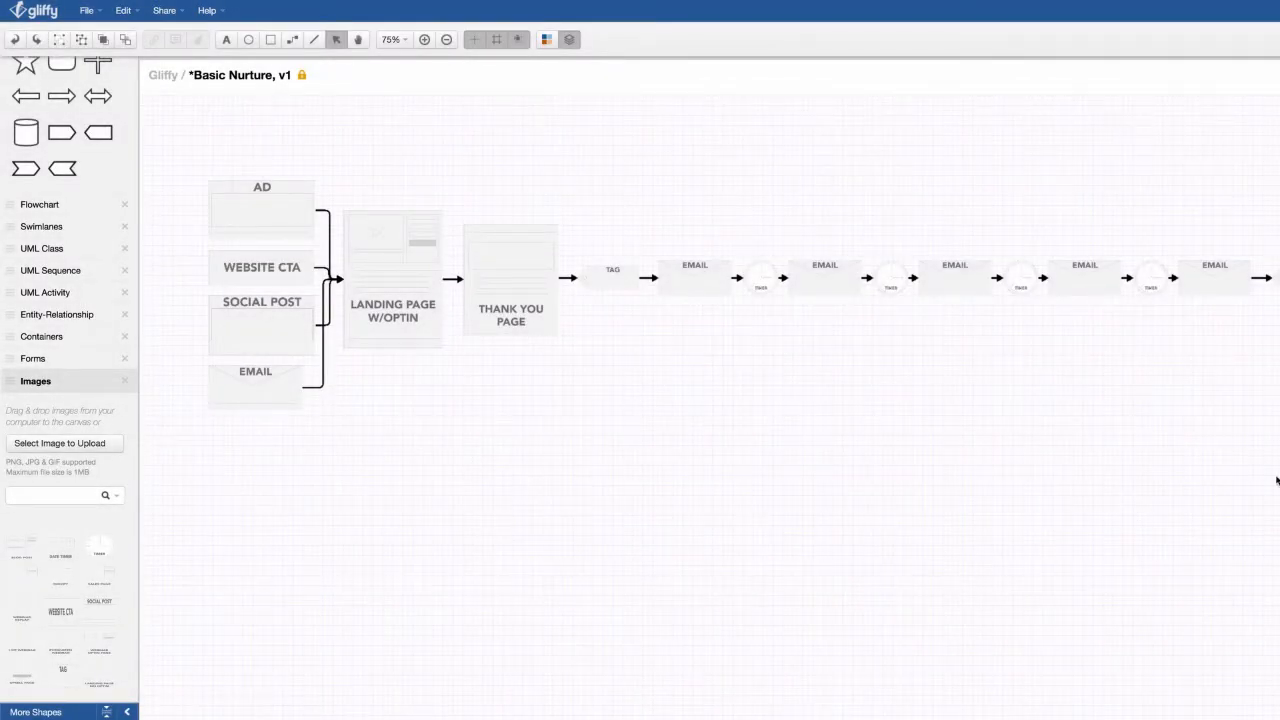
key("super+minus")
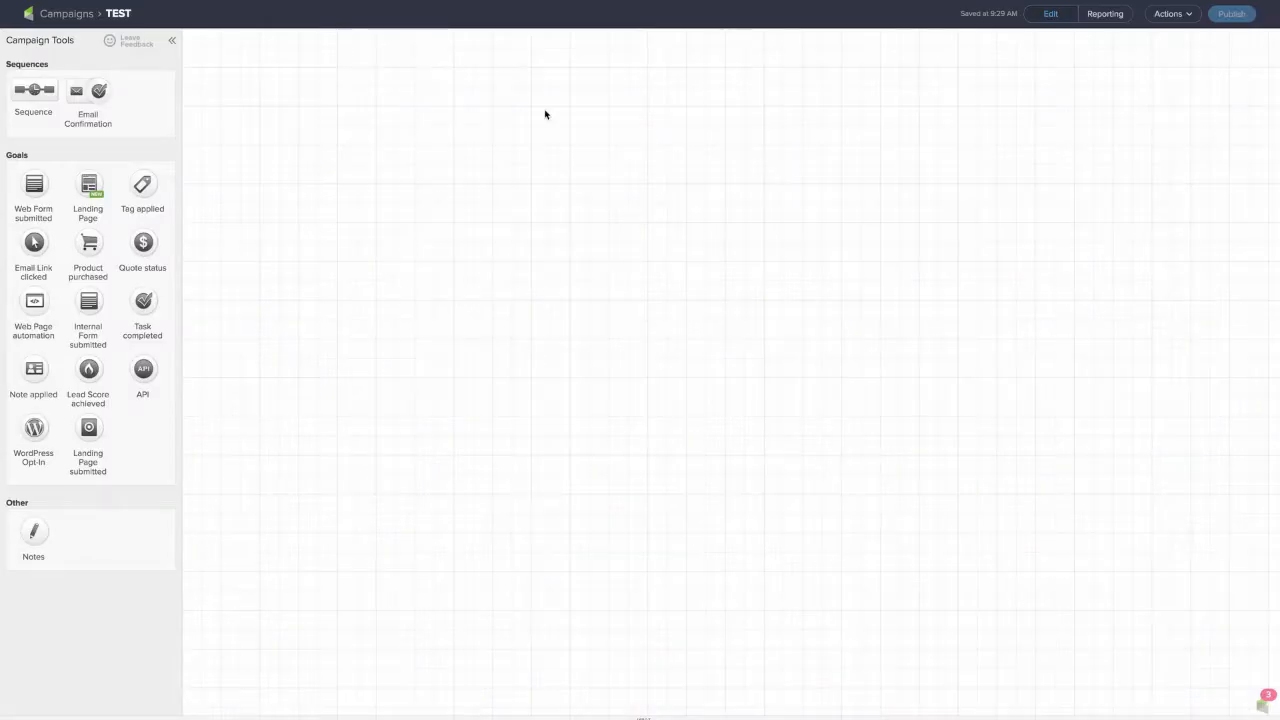
- Switch to the Infusionsoft campaign builder and add a Web Form submitted goal named OPTIN BASIC NURTURE
left_click_drag(33, 183, 336, 180)
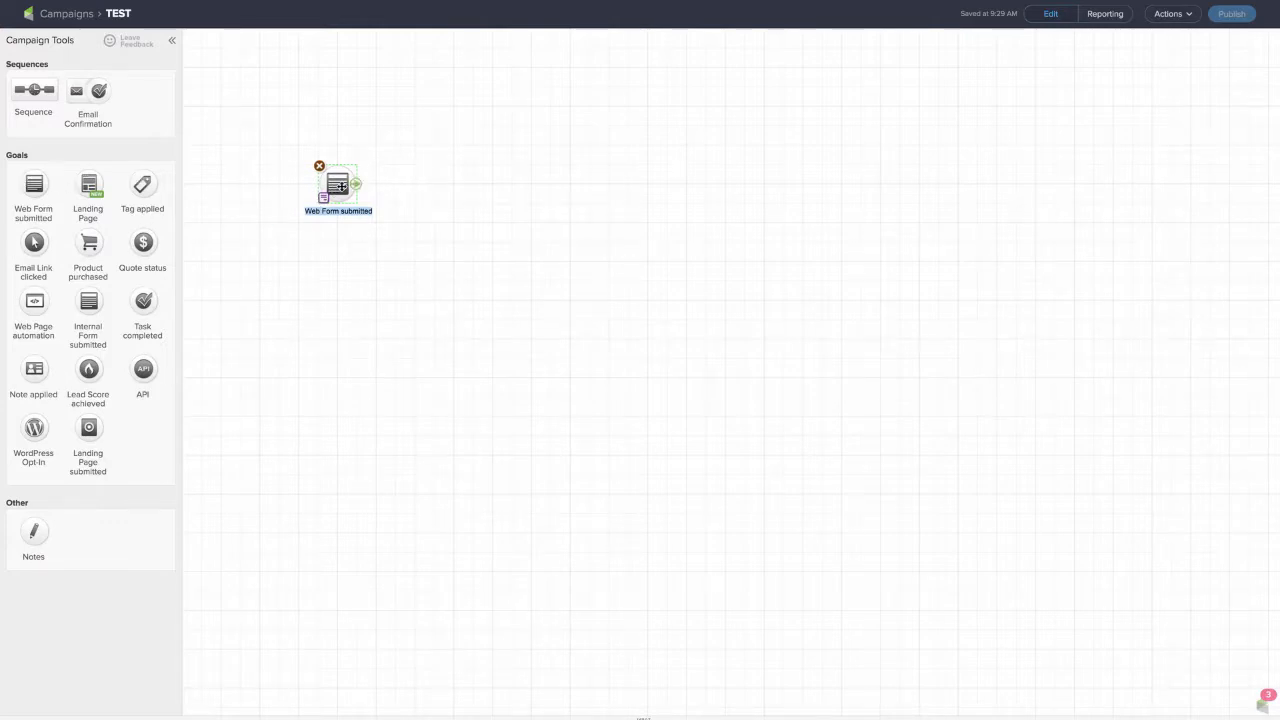
type("OPTIN BASIC NURTURE")
left_click(497, 227)
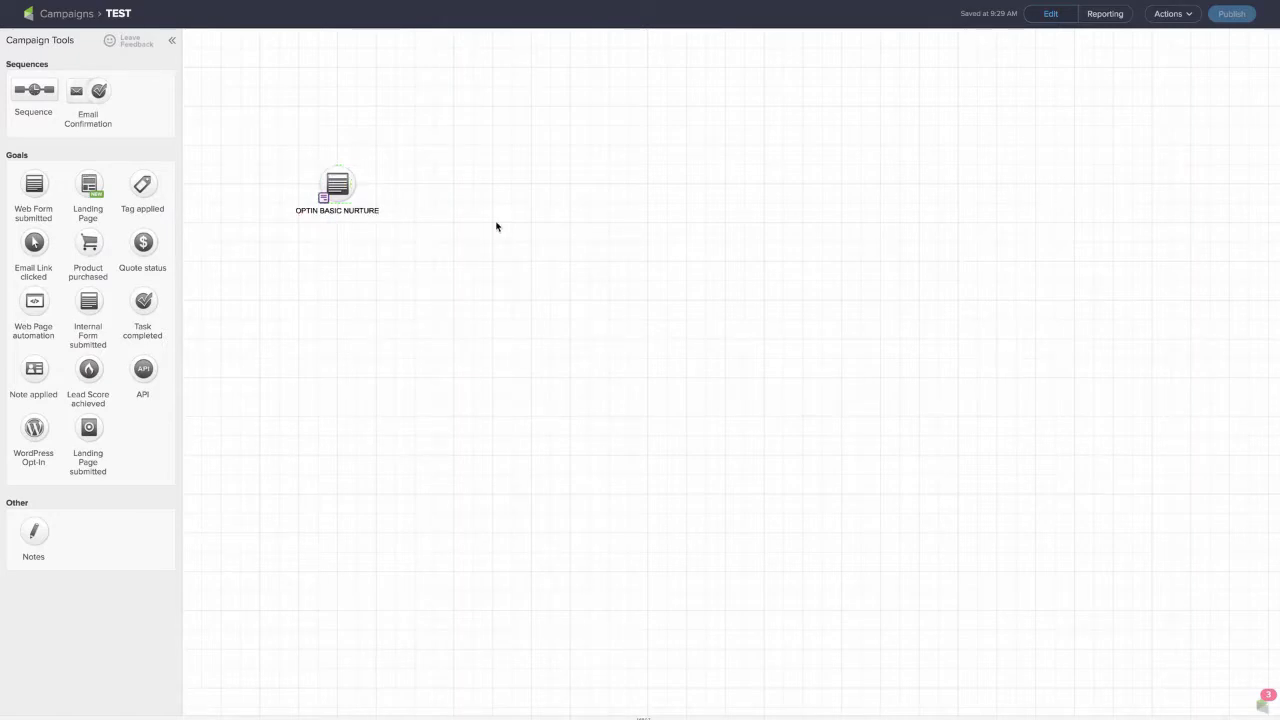
- Open the OPTIN BASIC NURTURE web form and review its field snippets, content snippets and formatting options
left_click(338, 186)
double_click(340, 188)
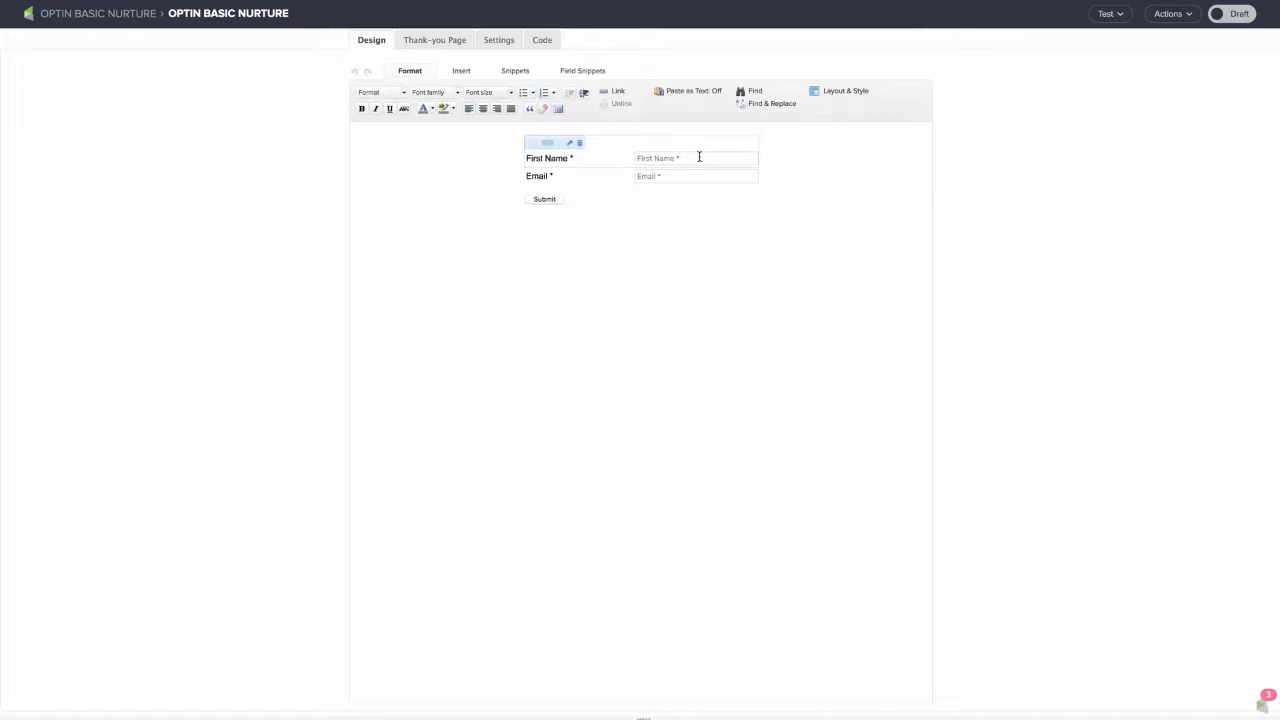
left_click(576, 72)
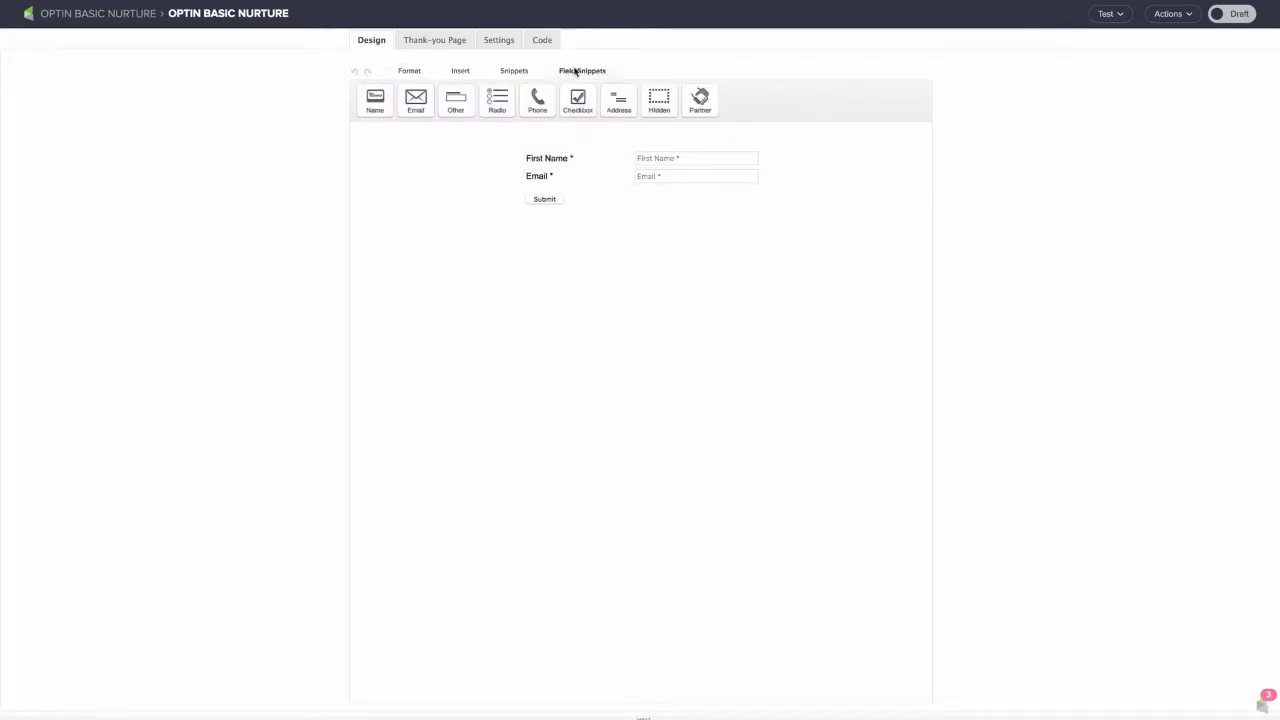
left_click(522, 72)
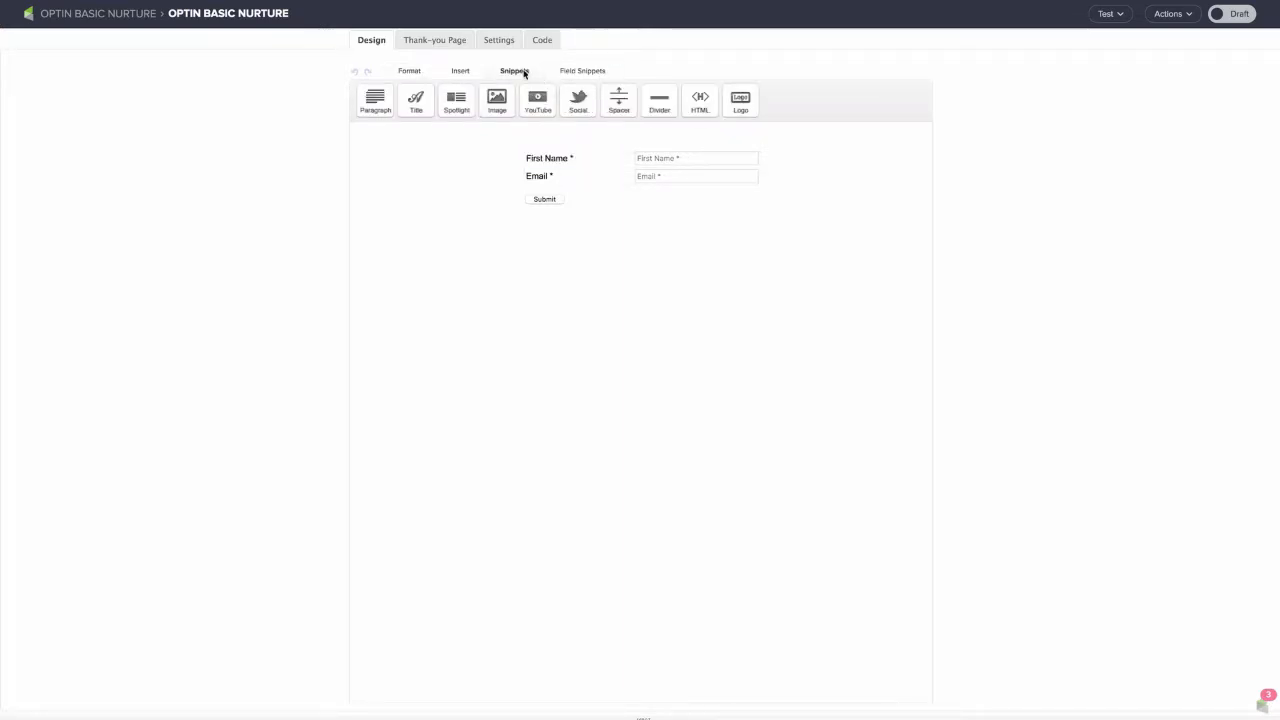
left_click(574, 75)
mouse_move(553, 178)
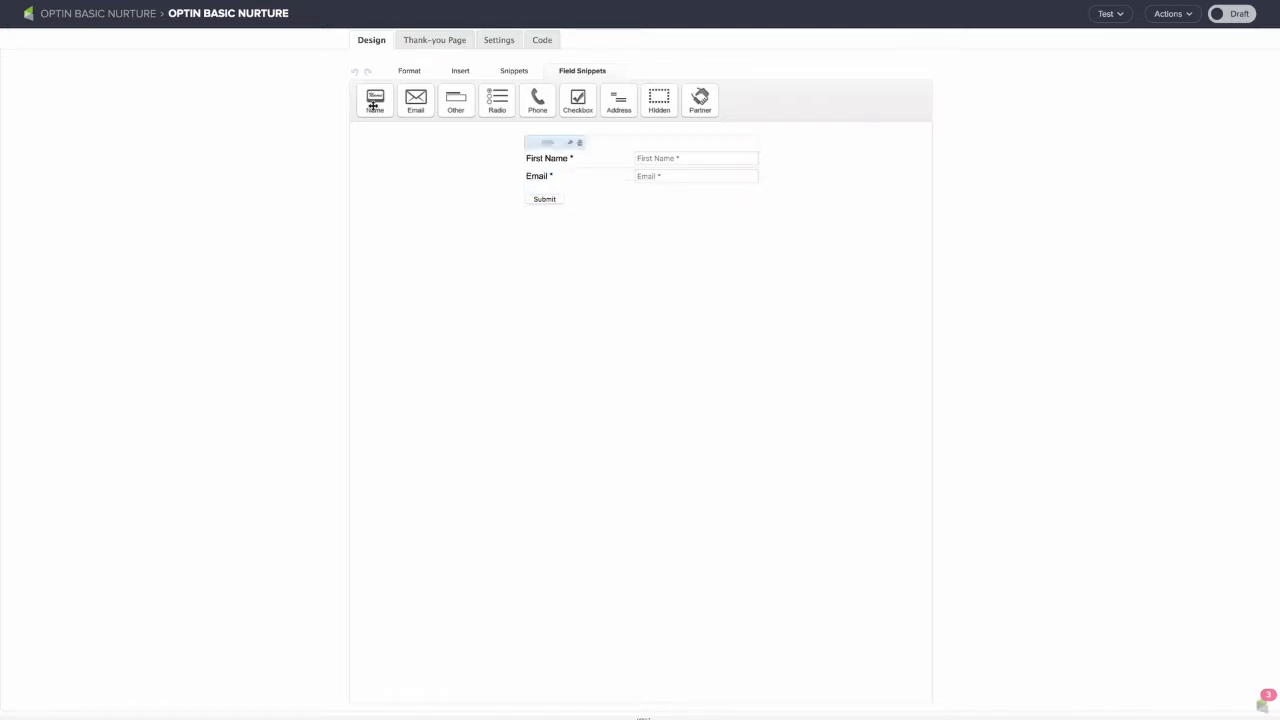
left_click(409, 72)
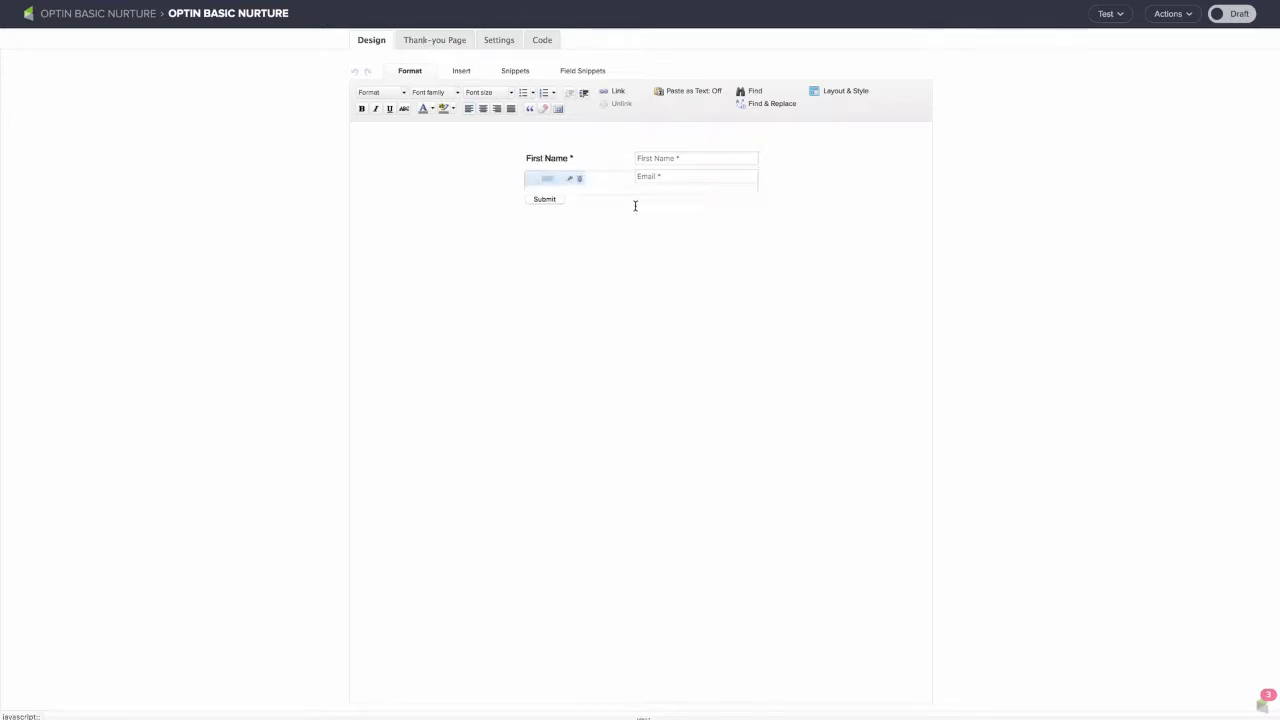
mouse_move(646, 183)
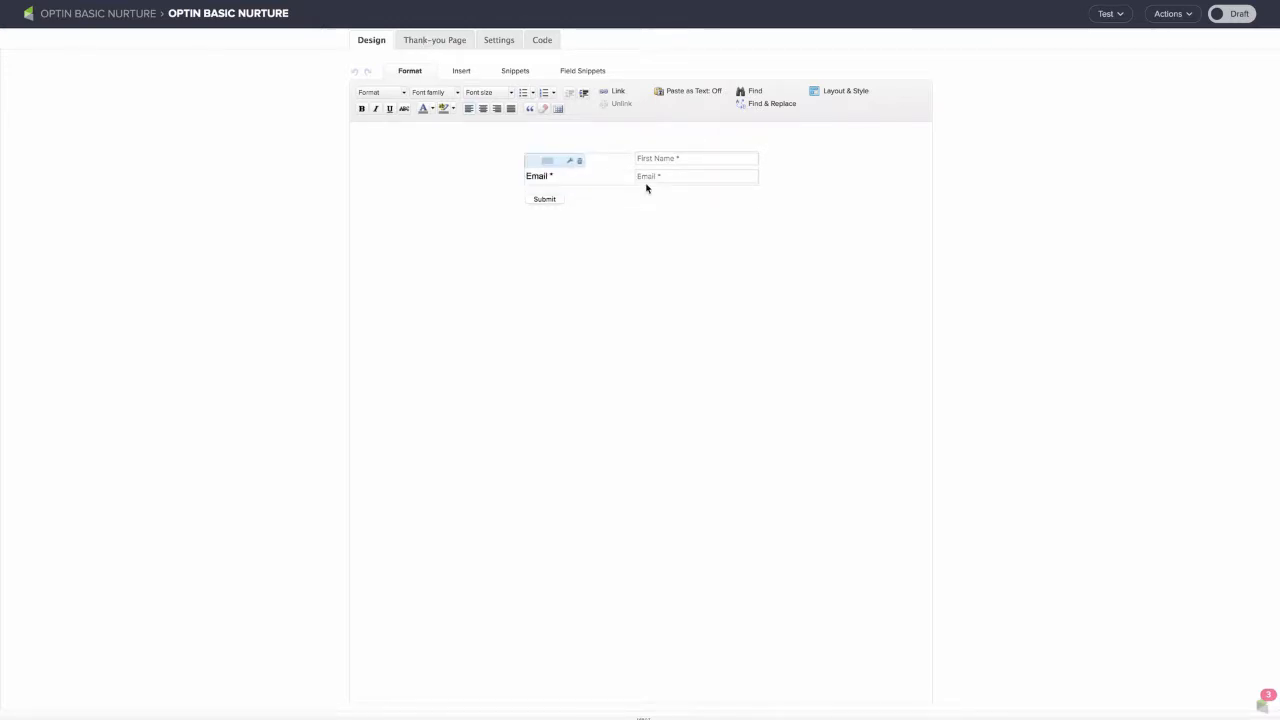
- Try Web address as the form's thank-you page to display, and set it back to Thank-you page
left_click(424, 43)
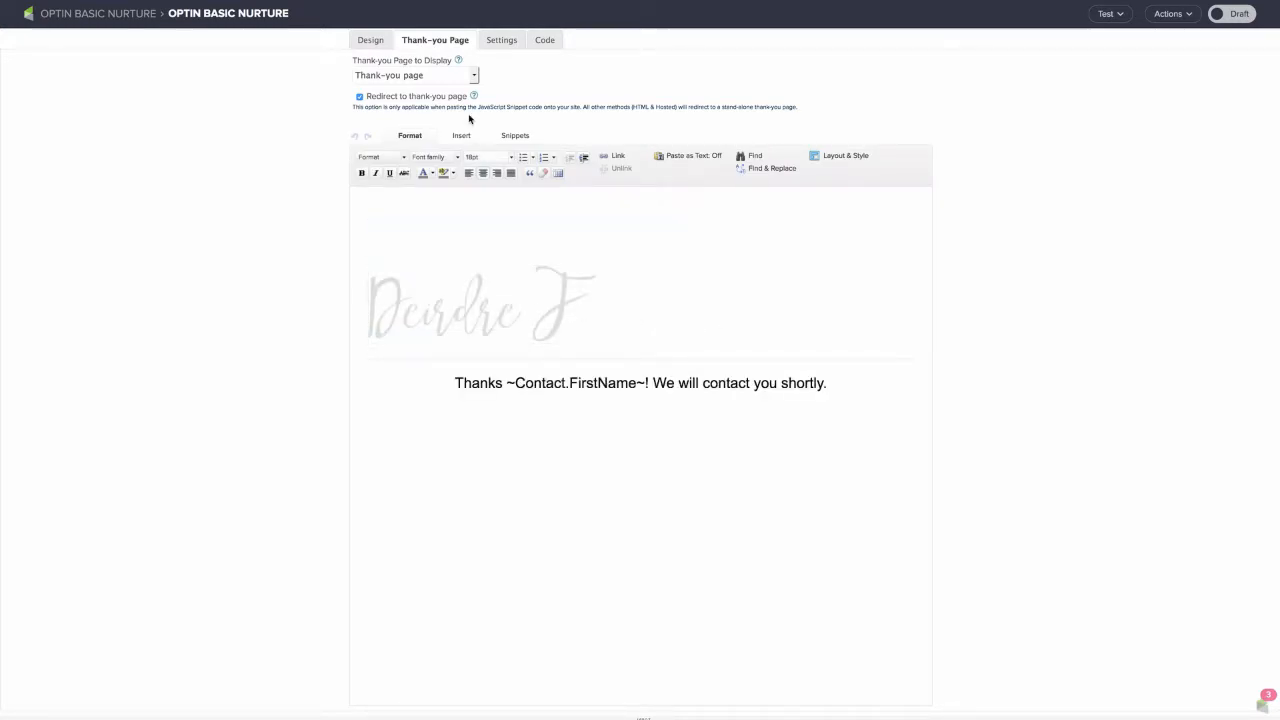
left_click(432, 78)
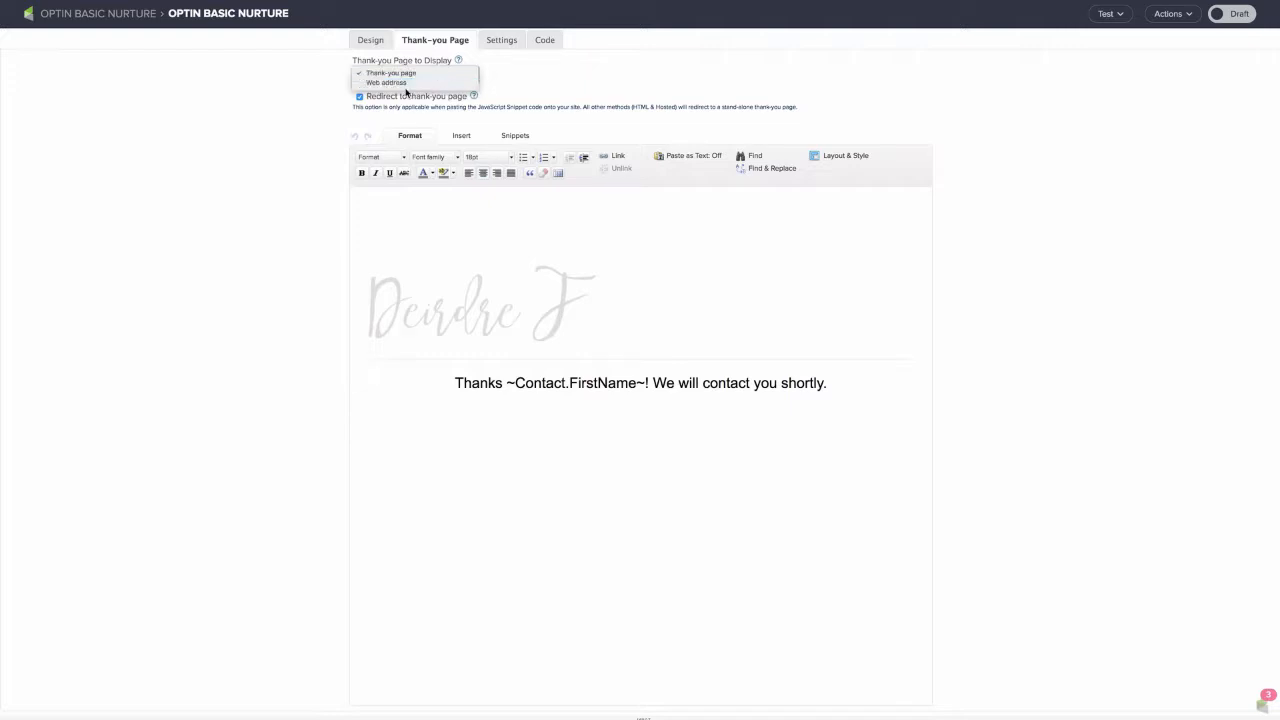
left_click(397, 84)
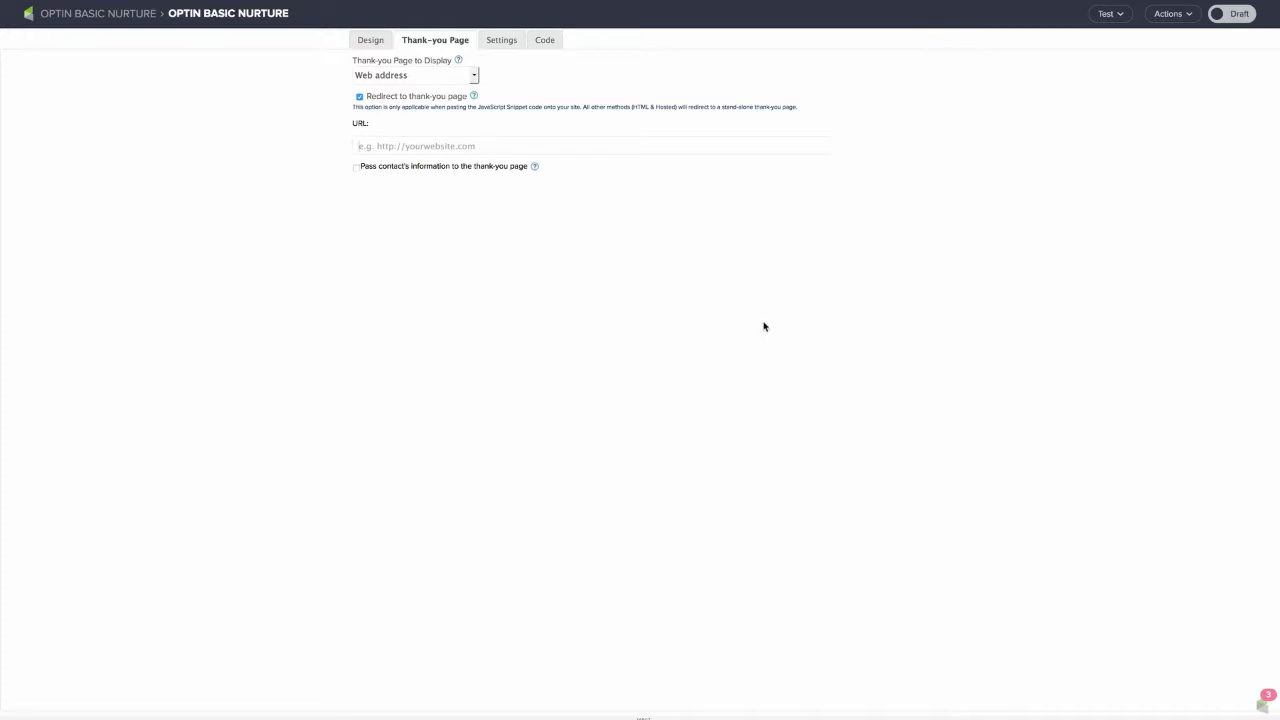
left_click(409, 76)
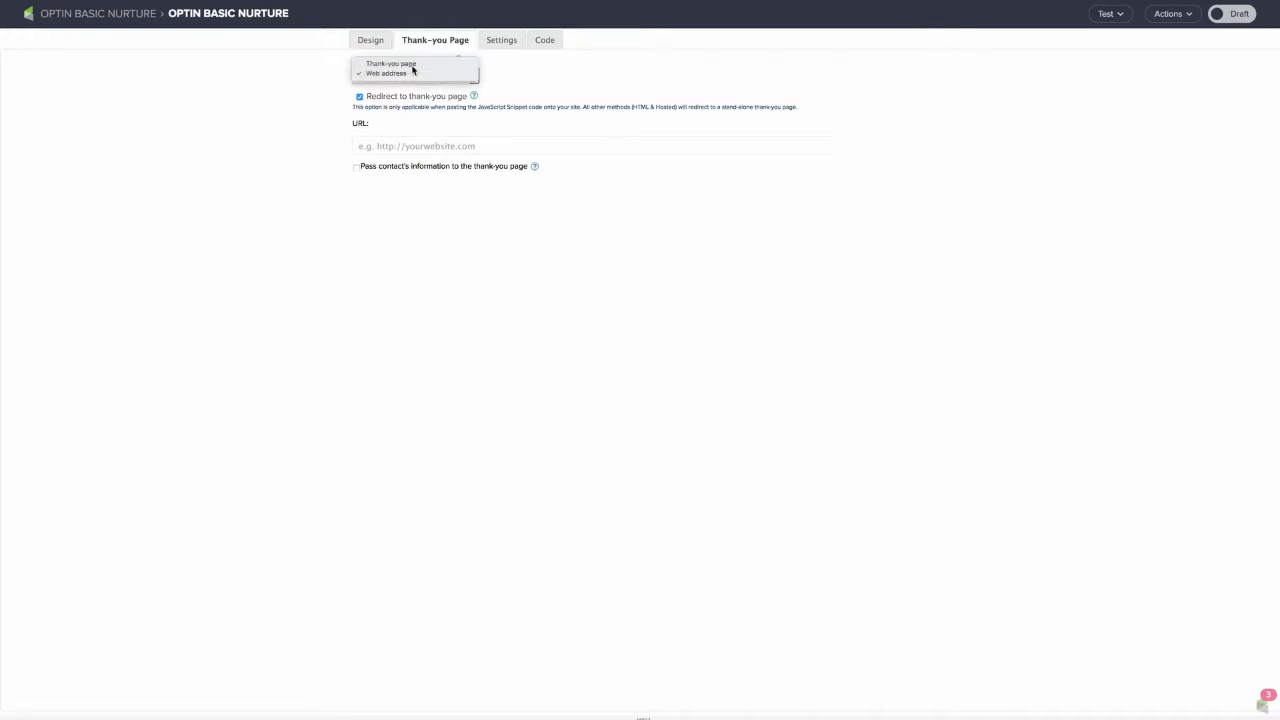
left_click(412, 64)
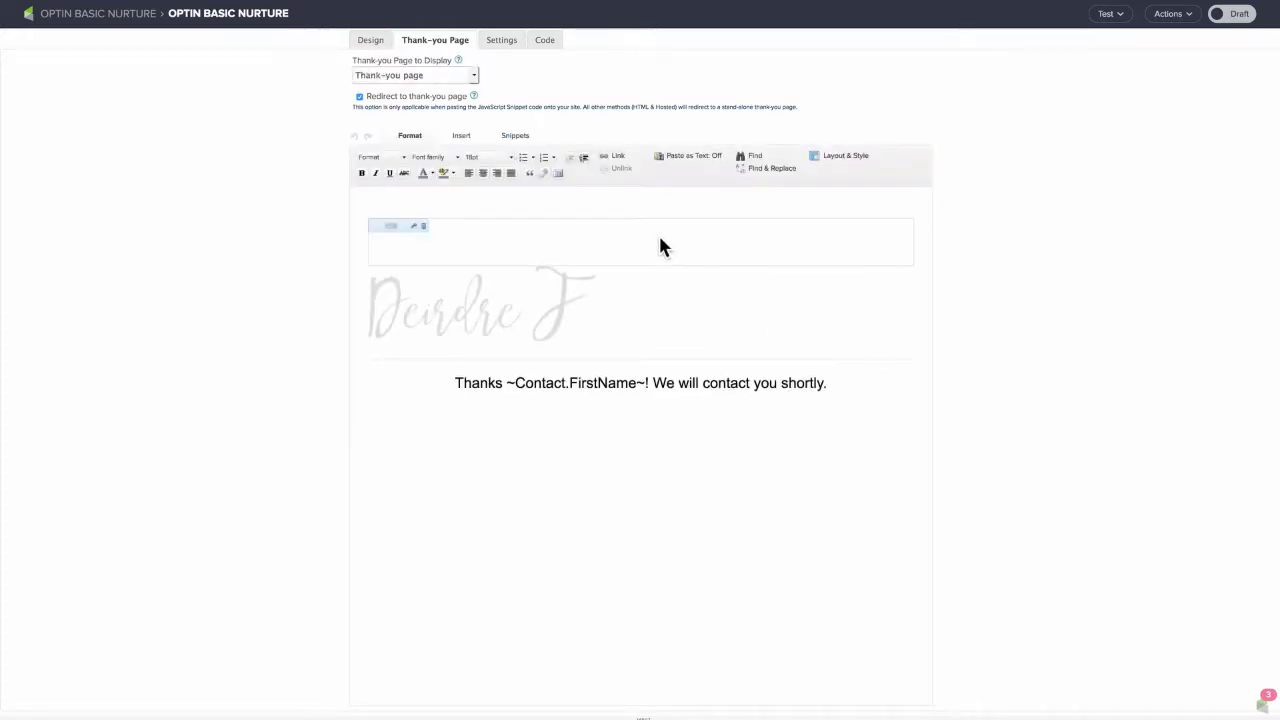
- Review the insert, snippet and formatting tools available for the thank-you page
left_click(460, 135)
left_click(518, 135)
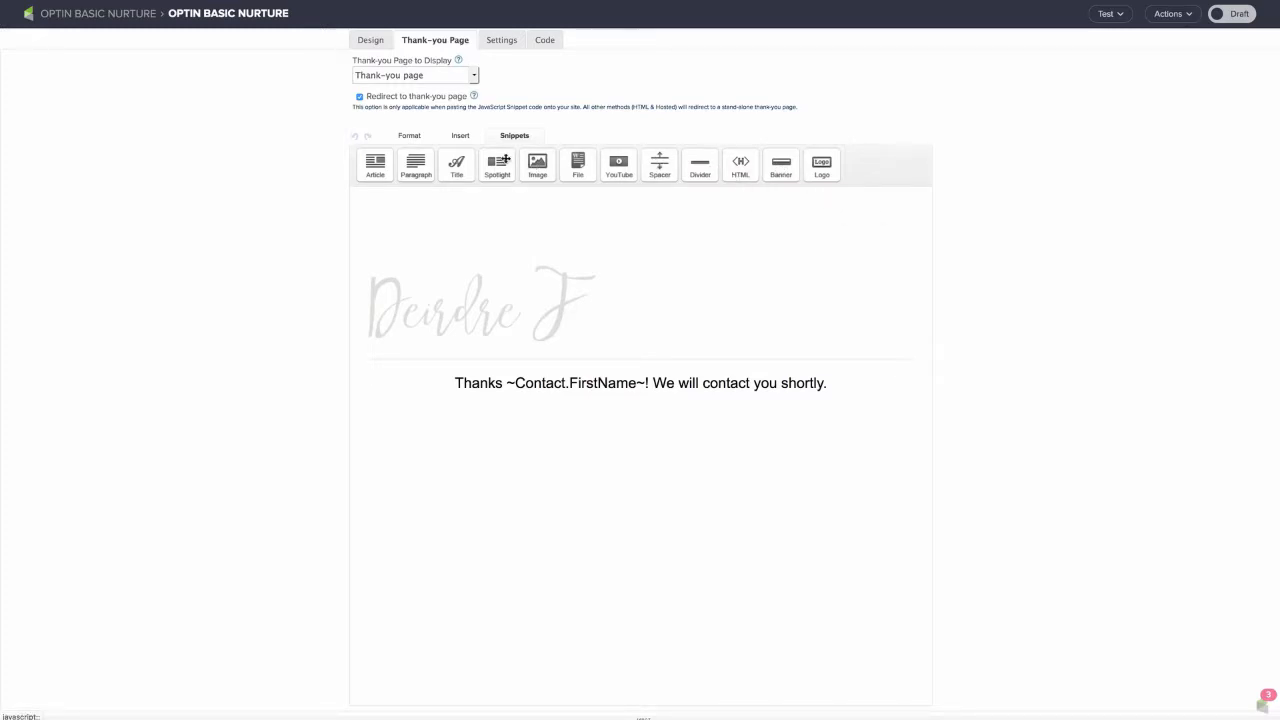
left_click(460, 135)
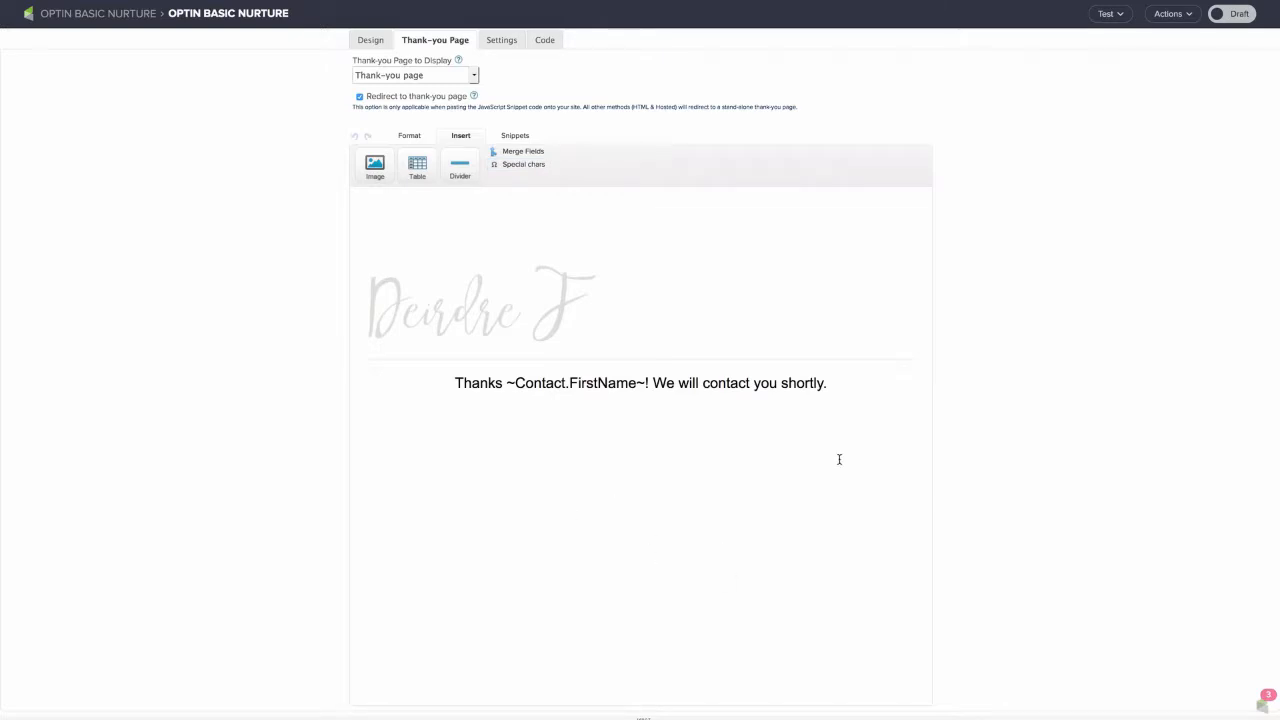
left_click(412, 136)
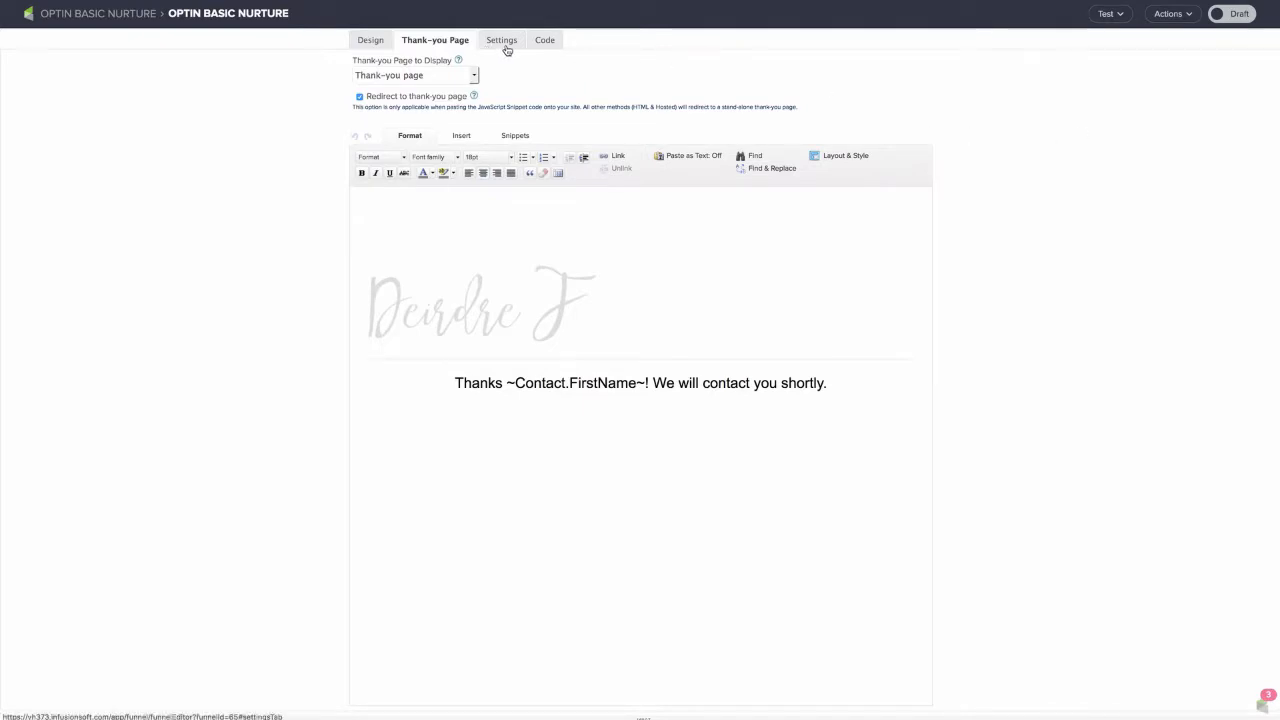
- Switch the web form out of draft status and add a sequence beside it on the campaign canvas
left_click(1240, 16)
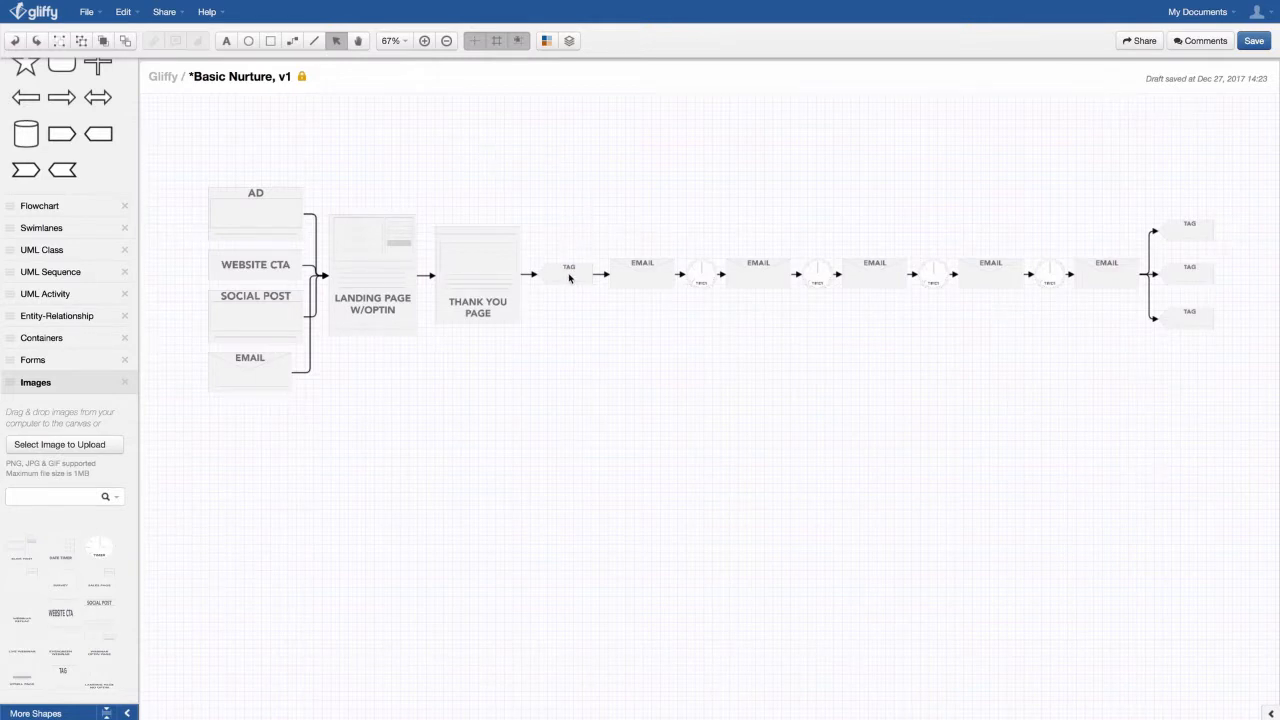
scroll(572, 278, "right", 1)
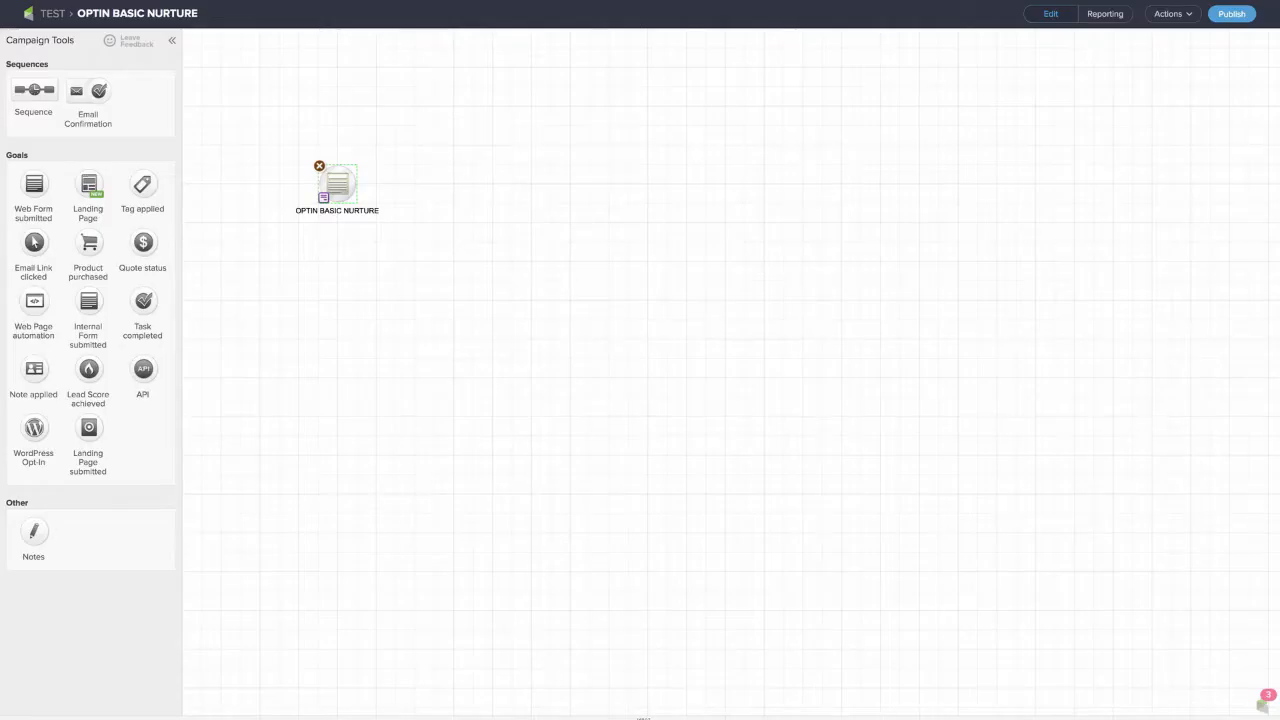
left_click_drag(33, 90, 421, 173)
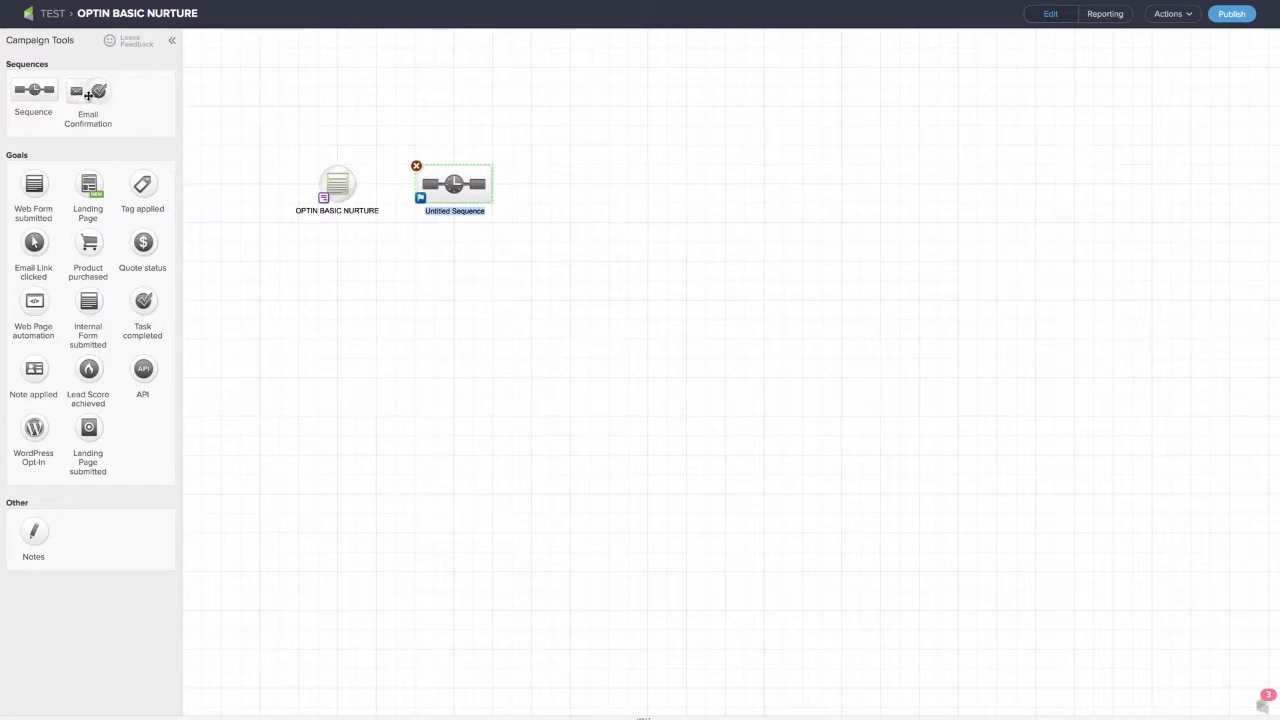
- Try adding an Email Confirmation above the untitled sequence, and delete it again
left_click_drag(98, 91, 420, 114)
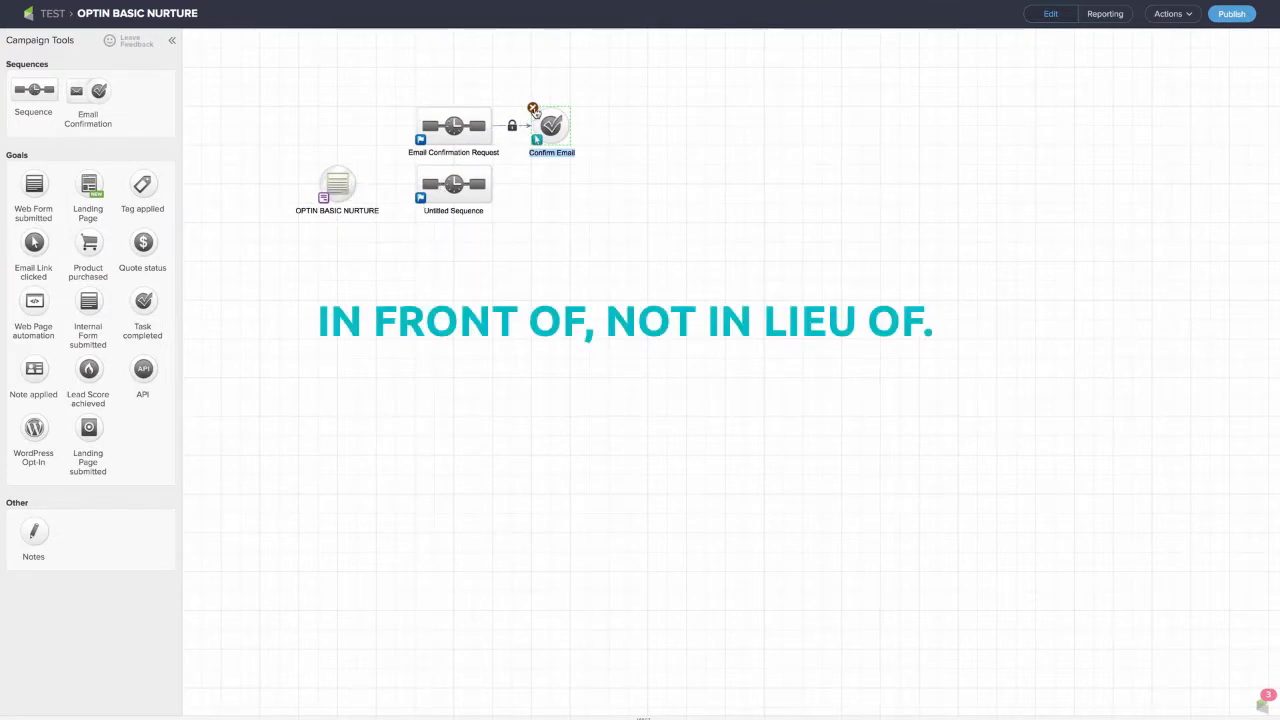
left_click(532, 109)
left_click(734, 460)
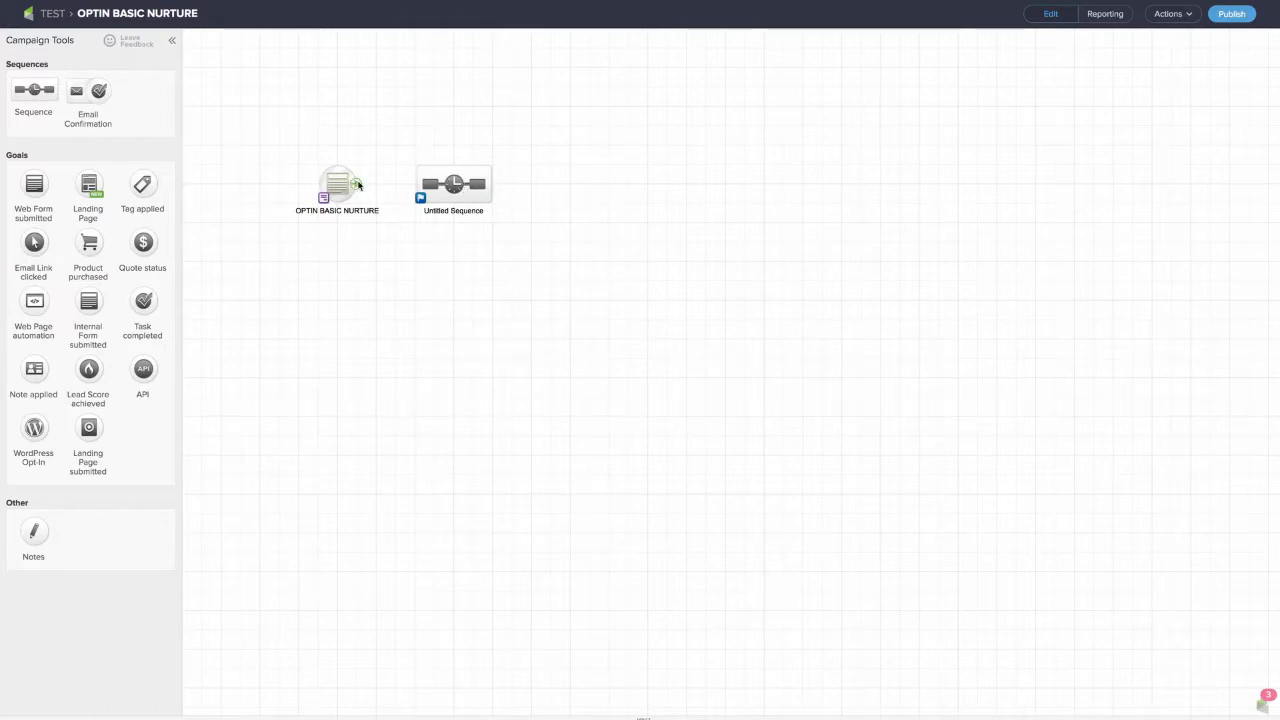
- Connect the OPTIN BASIC NURTURE form to the untitled sequence and rename the sequence TAGGING & NURTURE
left_click_drag(357, 184, 455, 184)
left_click(460, 211)
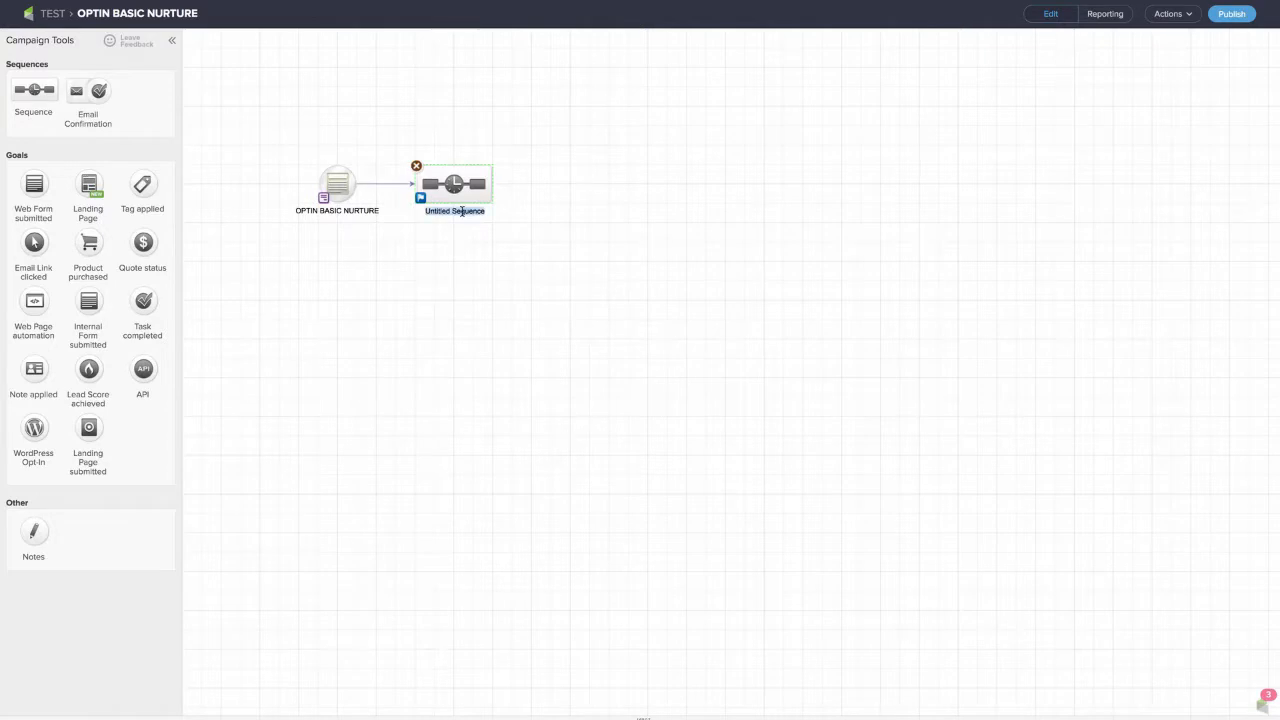
type("TAGGHING")
key("BackSpace")
key("BackSpace")
key("BackSpace")
key("BackSpace")
type("ING & NURTURE")
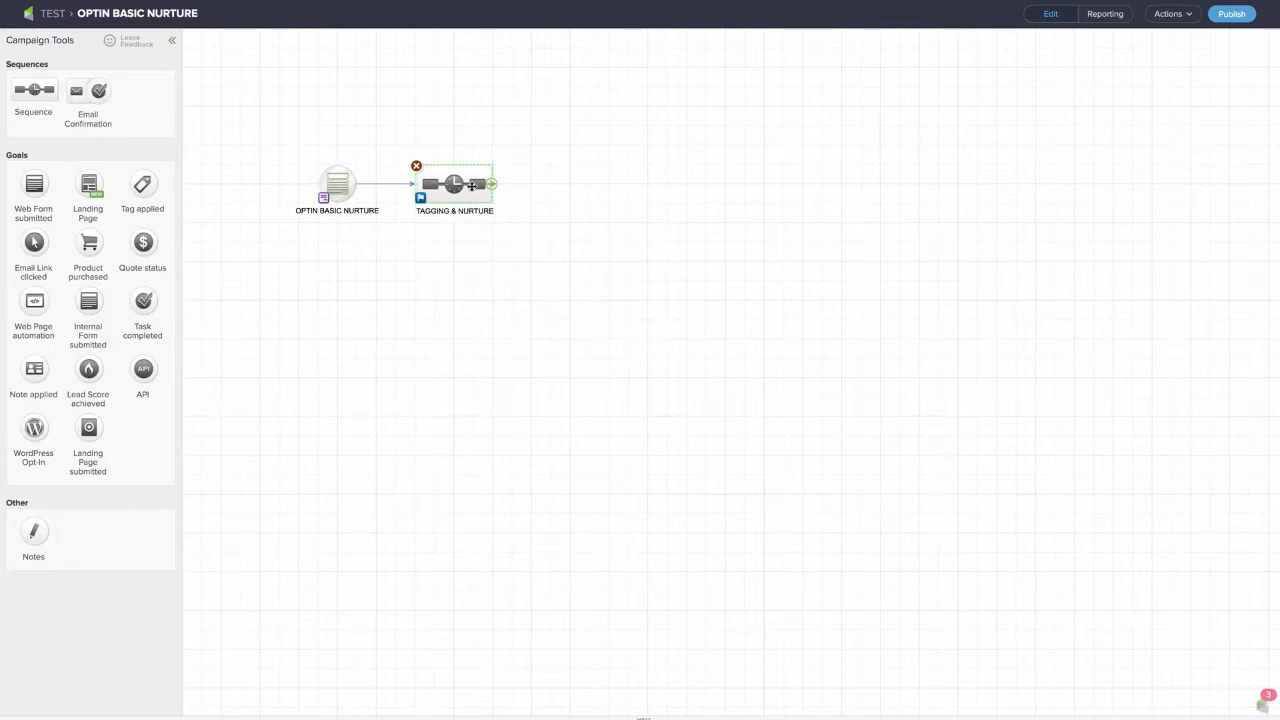
- Add an Apply/Remove Tag process after Start inside the TAGGING & NURTURE sequence, leaving its tag unselected
double_click(474, 187)
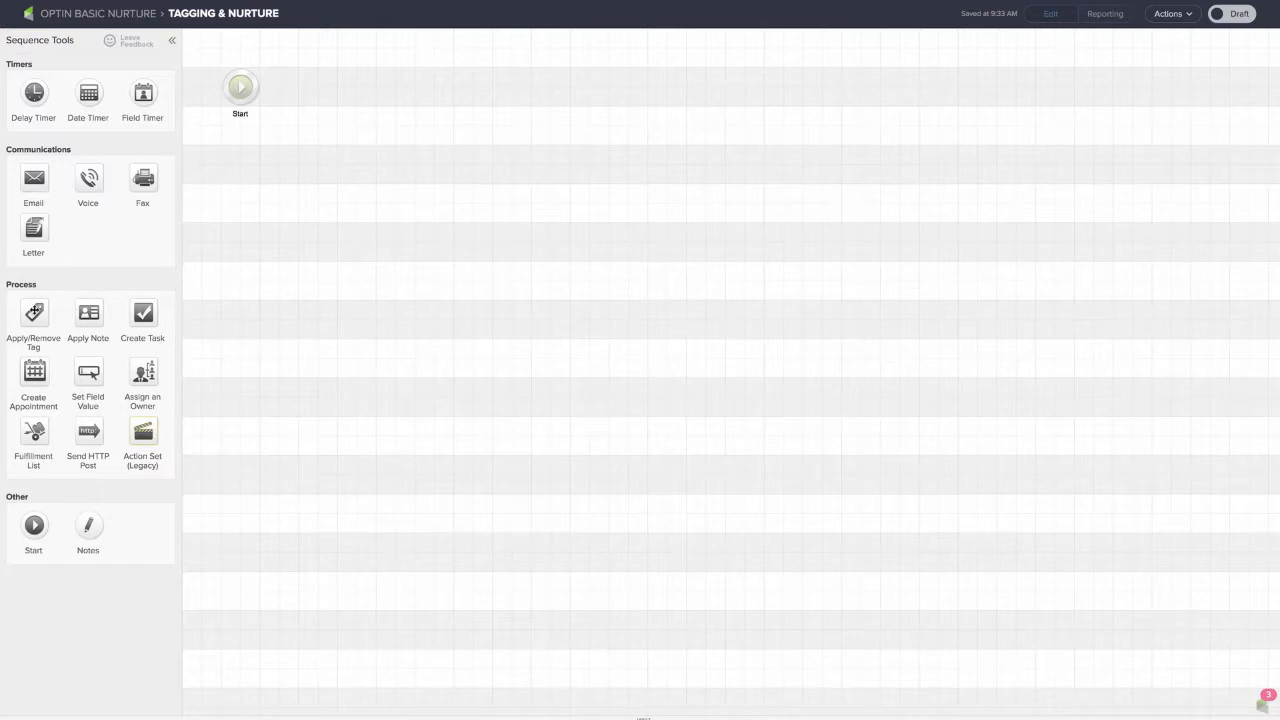
left_click_drag(34, 313, 308, 87)
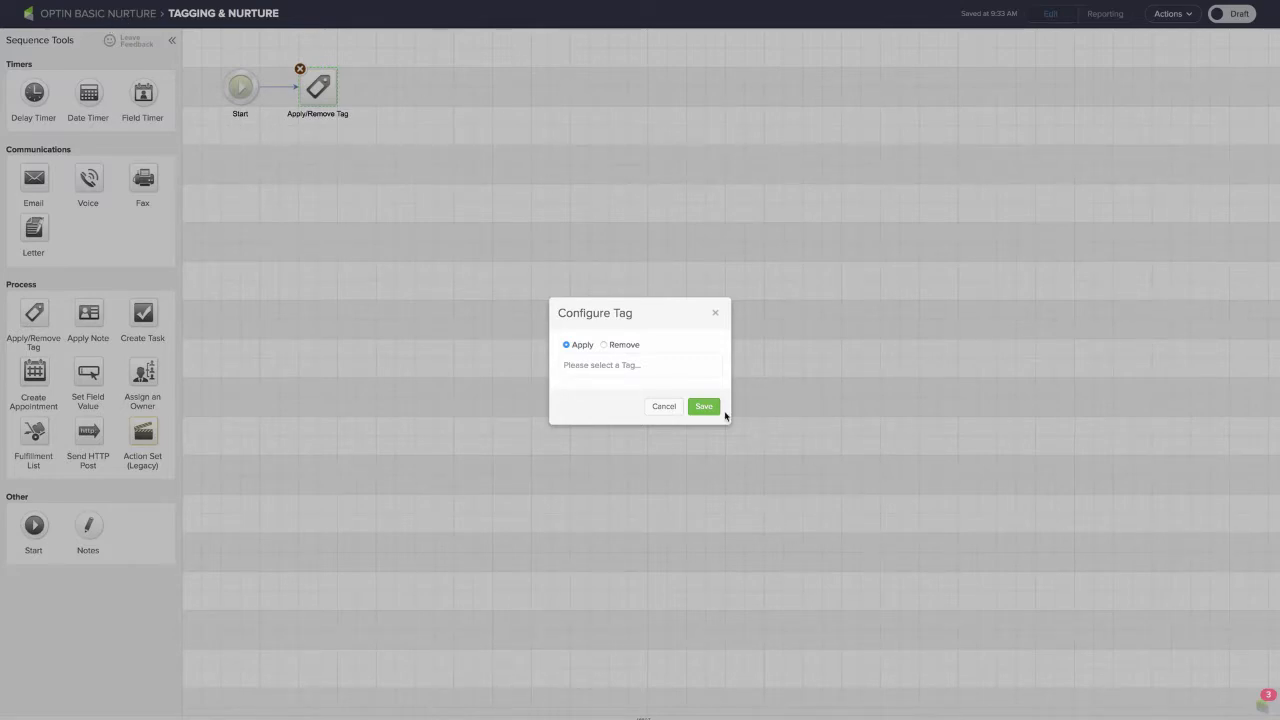
left_click(715, 312)
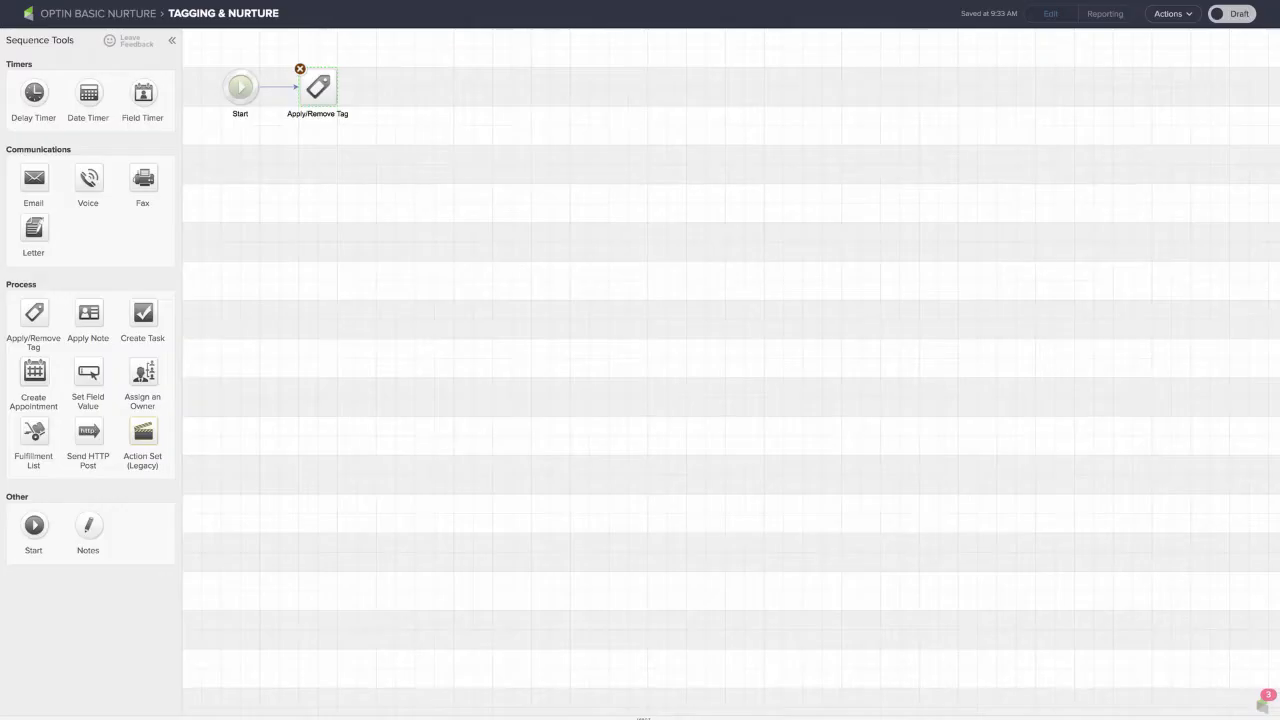
- Add an email after the Apply/Remove Tag process and name it EMAIL 1 DELIVERABLES
left_click_drag(34, 178, 419, 82)
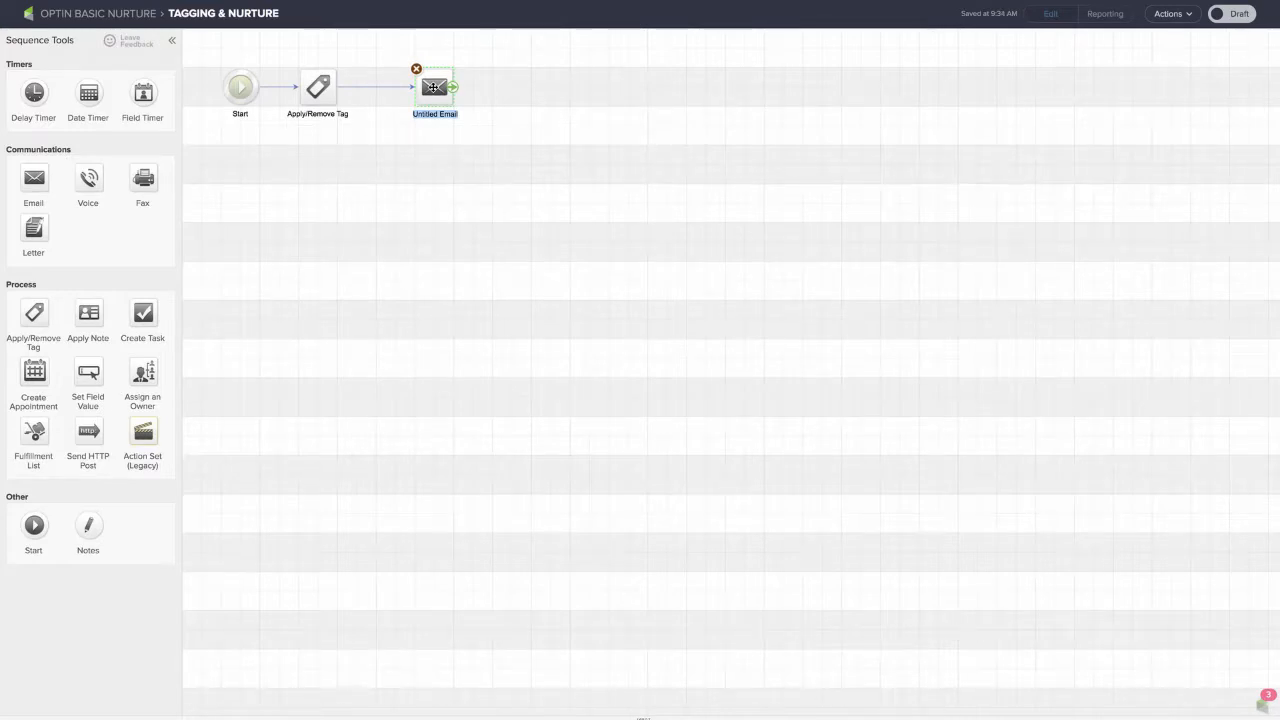
type("EMAIL 1")
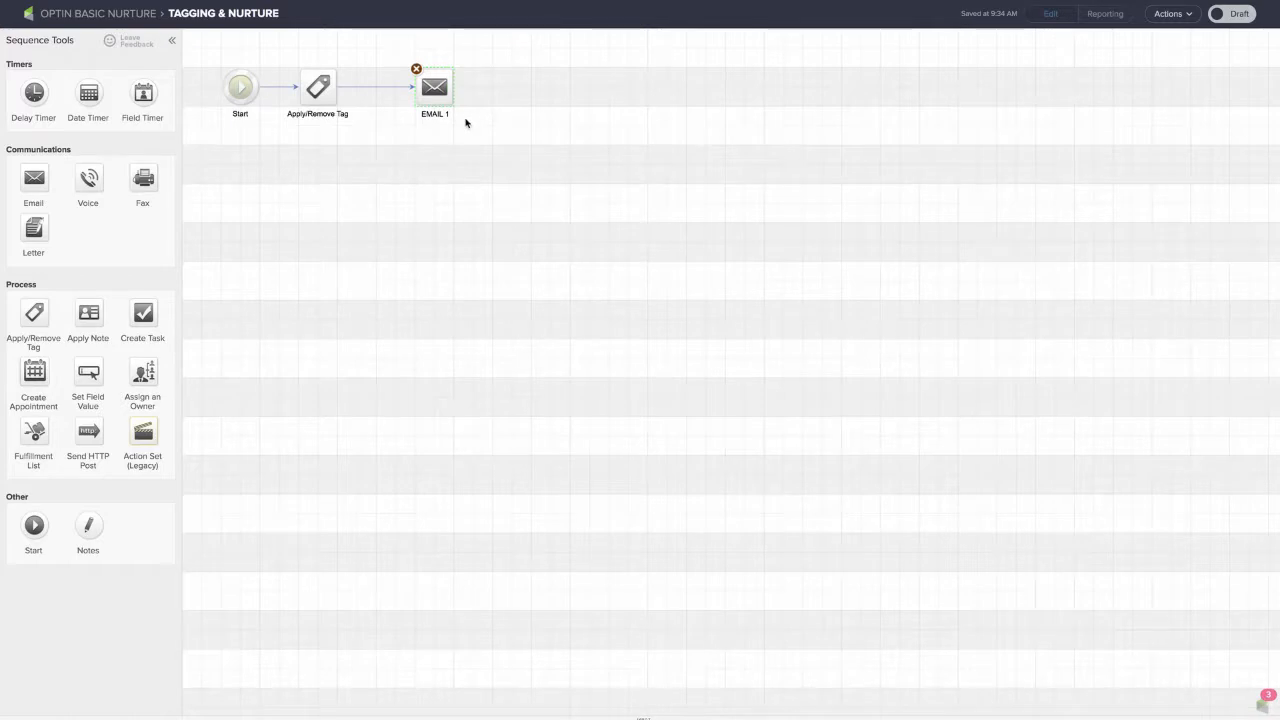
type(" DELIVERABLES")
left_click(474, 163)
mouse_move(422, 86)
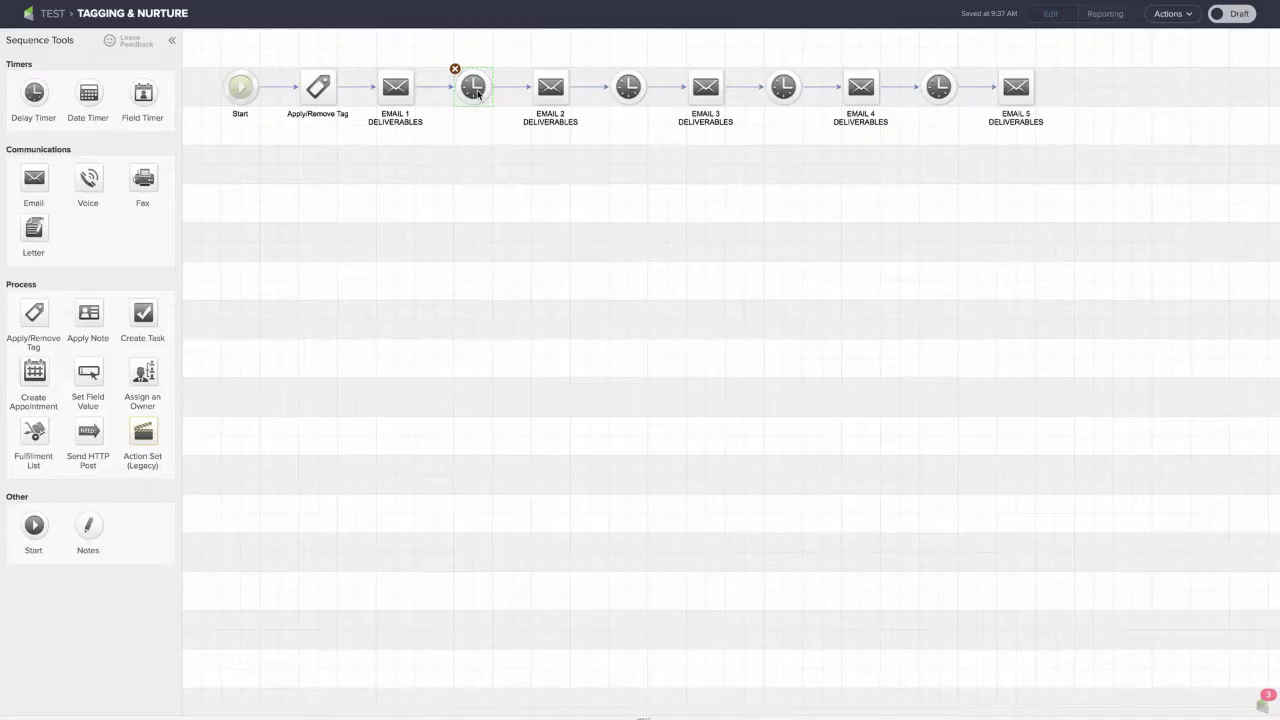
- Configure the delay timer between EMAIL 1 and EMAIL 2 to wait at least 24 hours and run on any day at any time
double_click(474, 88)
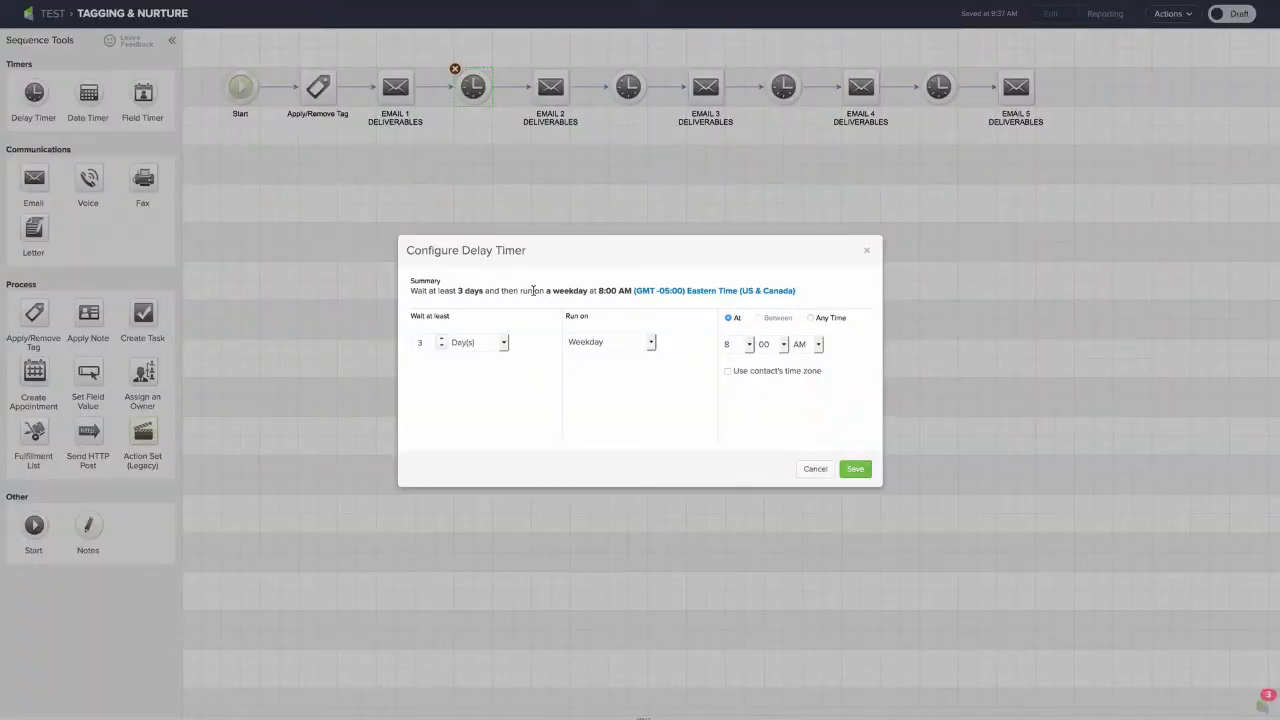
left_click(484, 345)
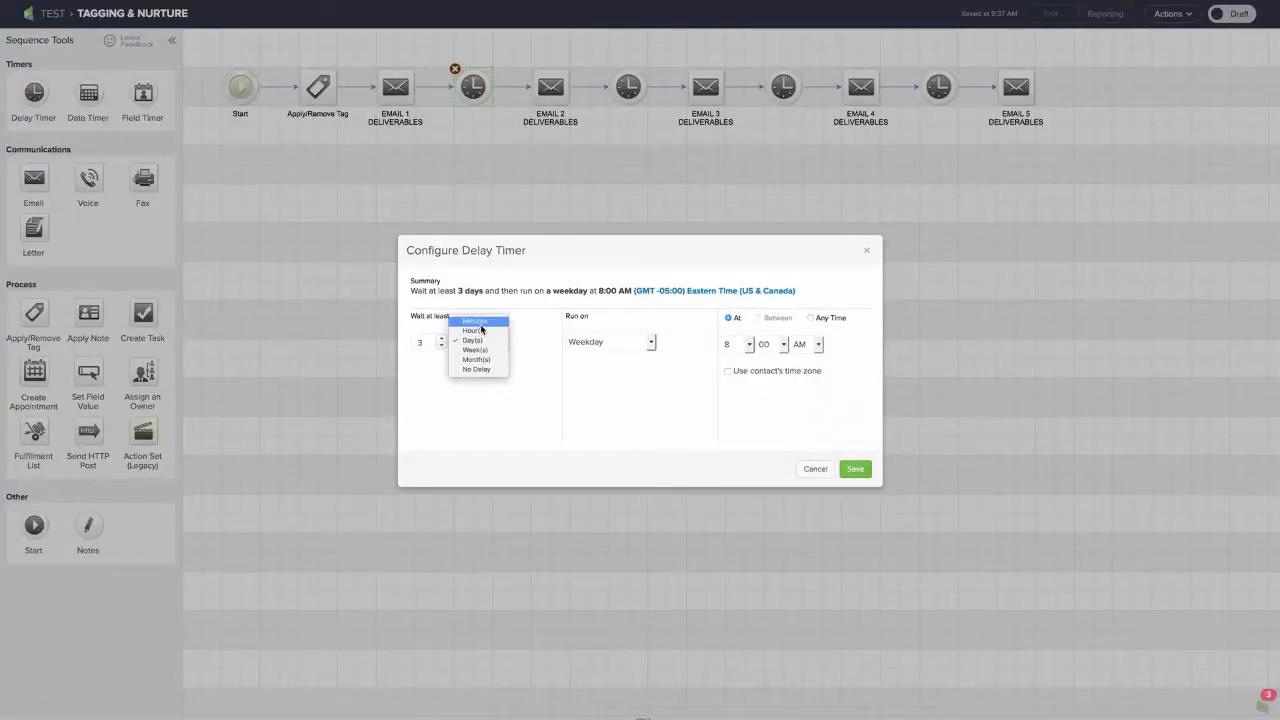
left_click(480, 331)
left_click_drag(431, 345, 396, 339)
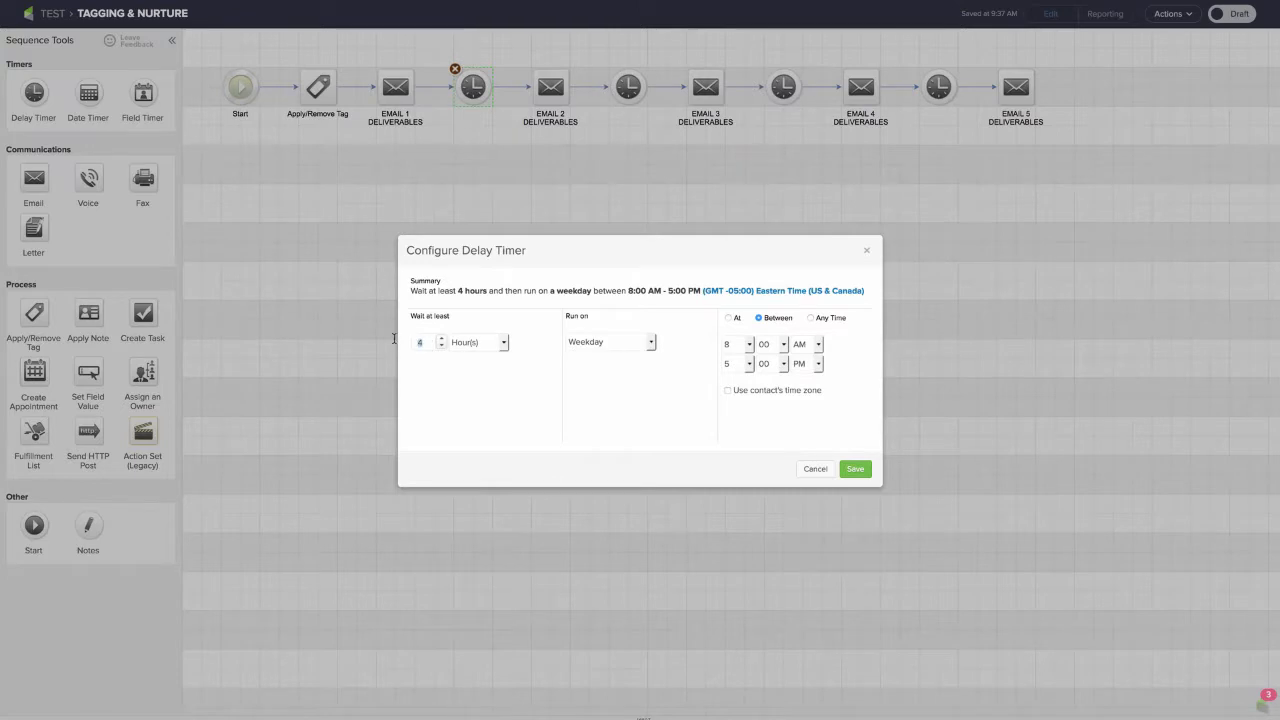
type("24")
left_click(612, 344)
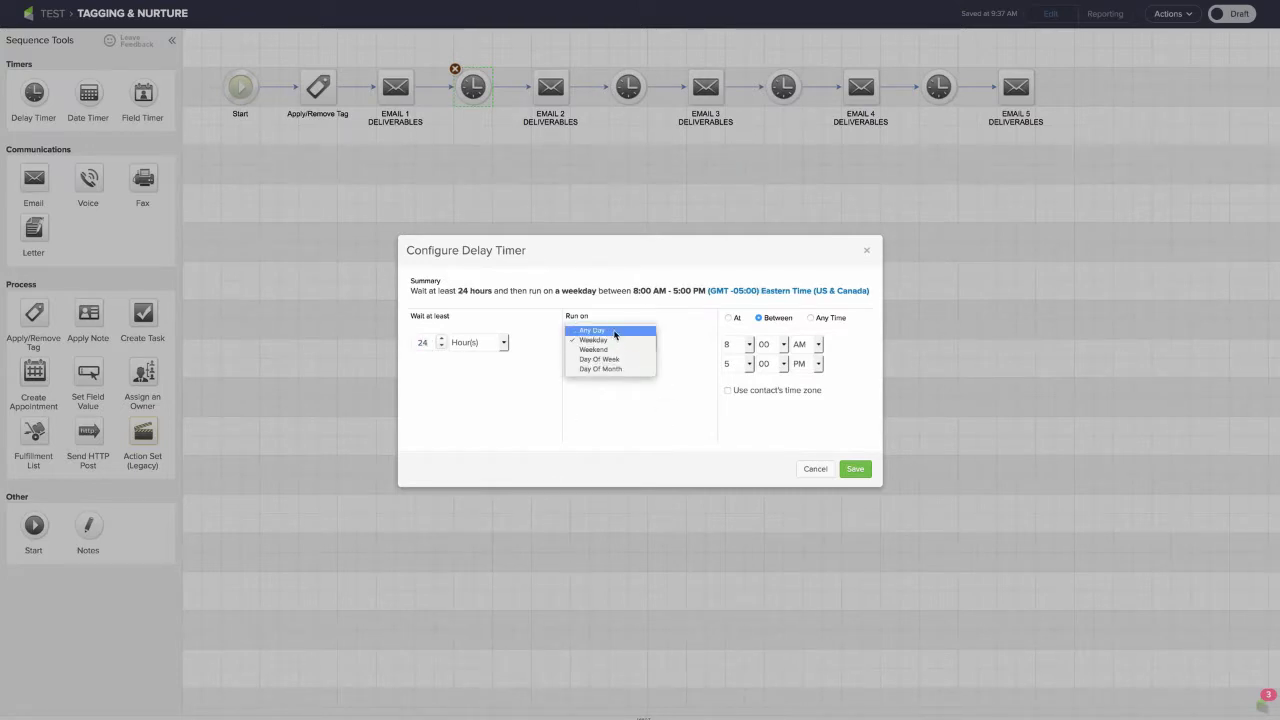
left_click(618, 331)
left_click(812, 319)
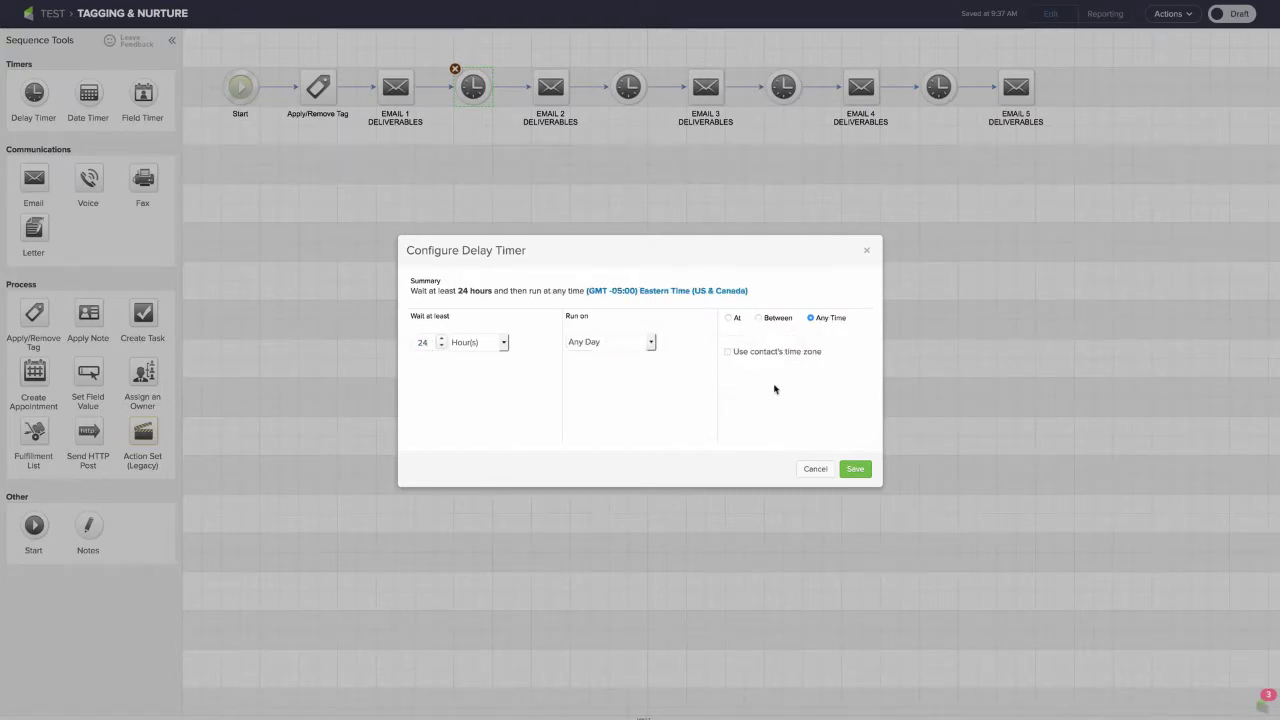
left_click(855, 470)
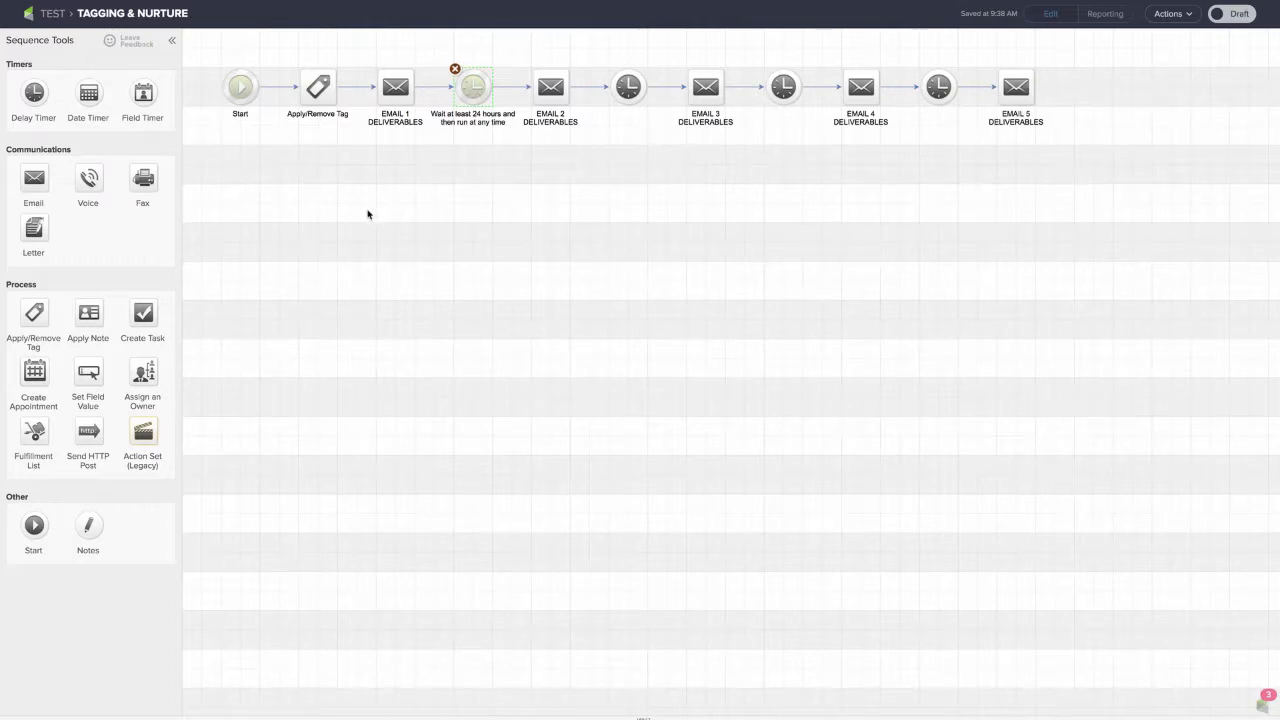
- Duplicate the Apply/Remove Tag process, place the copy after EMAIL 5 DELIVERABLES and connect it to that email, leaving its tag unselected
right_click(312, 92)
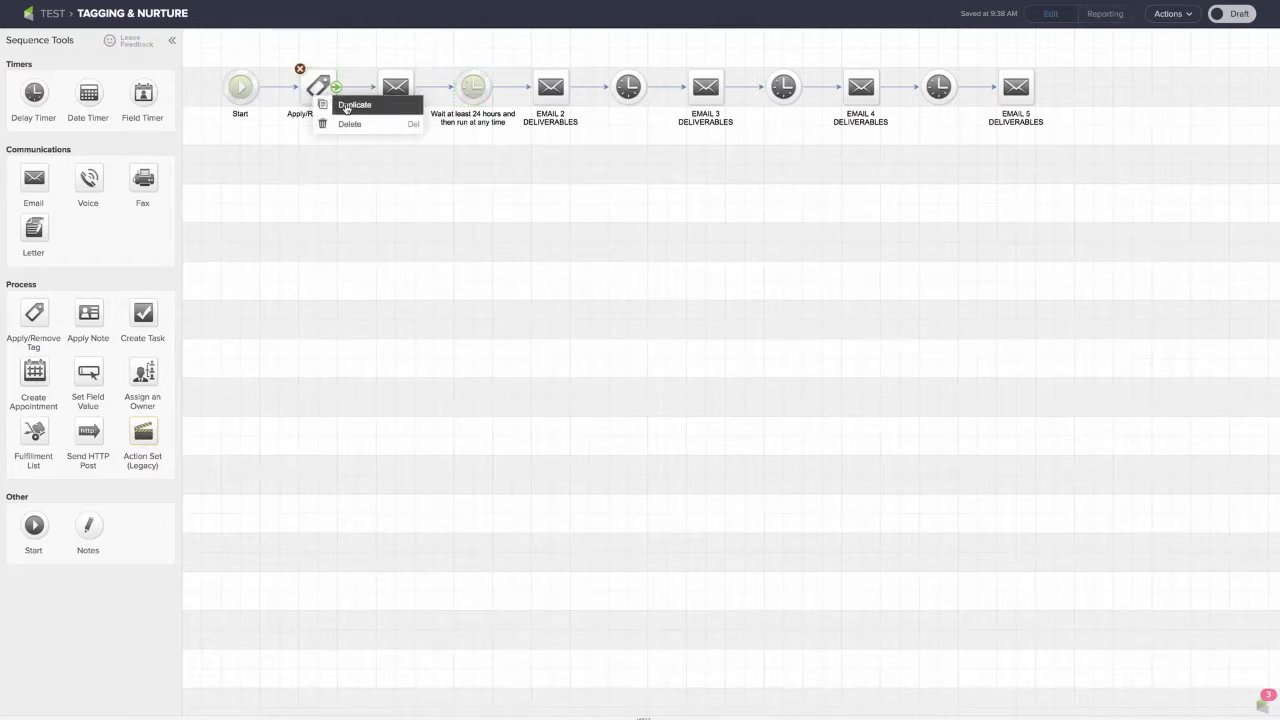
left_click(340, 106)
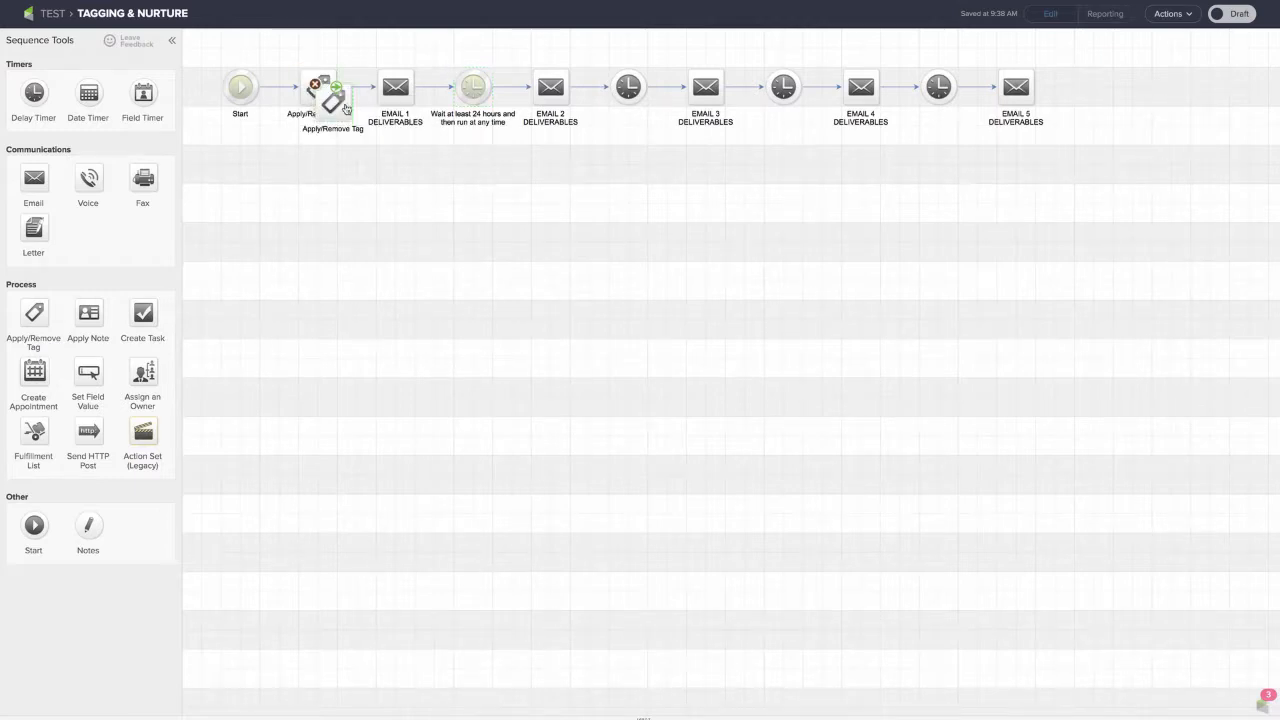
left_click(1093, 95)
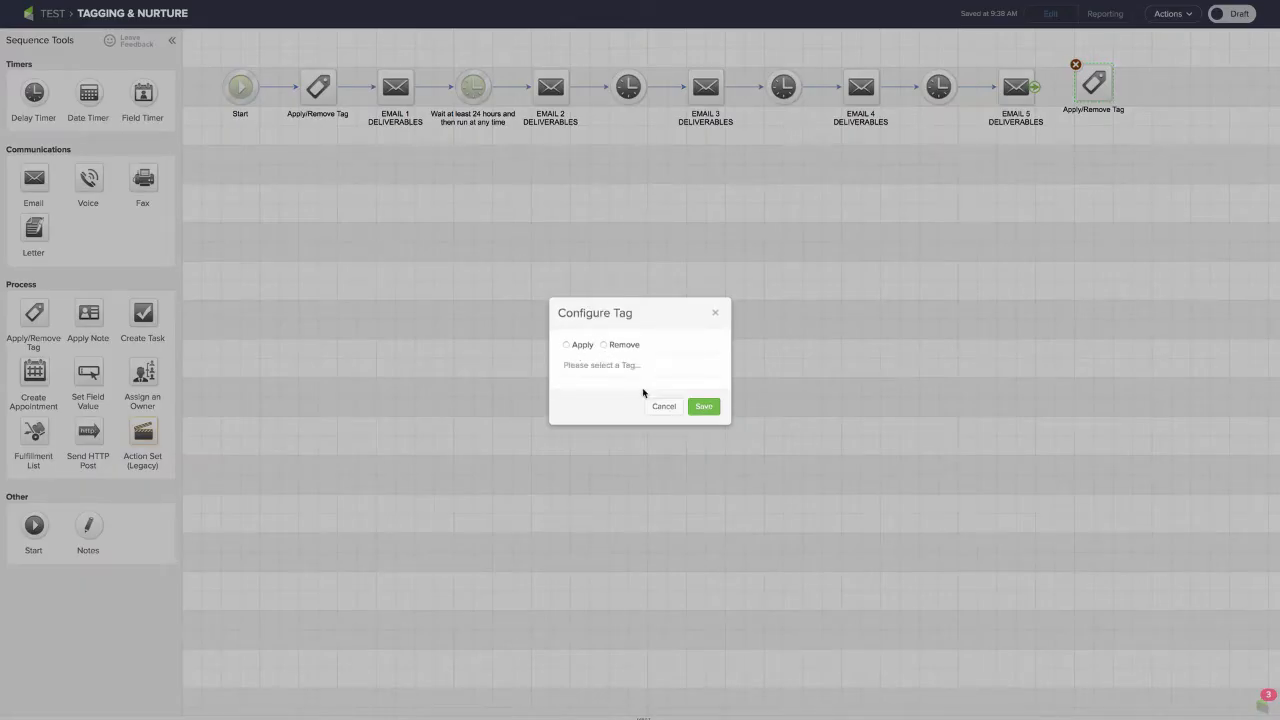
left_click(604, 345)
left_click(716, 313)
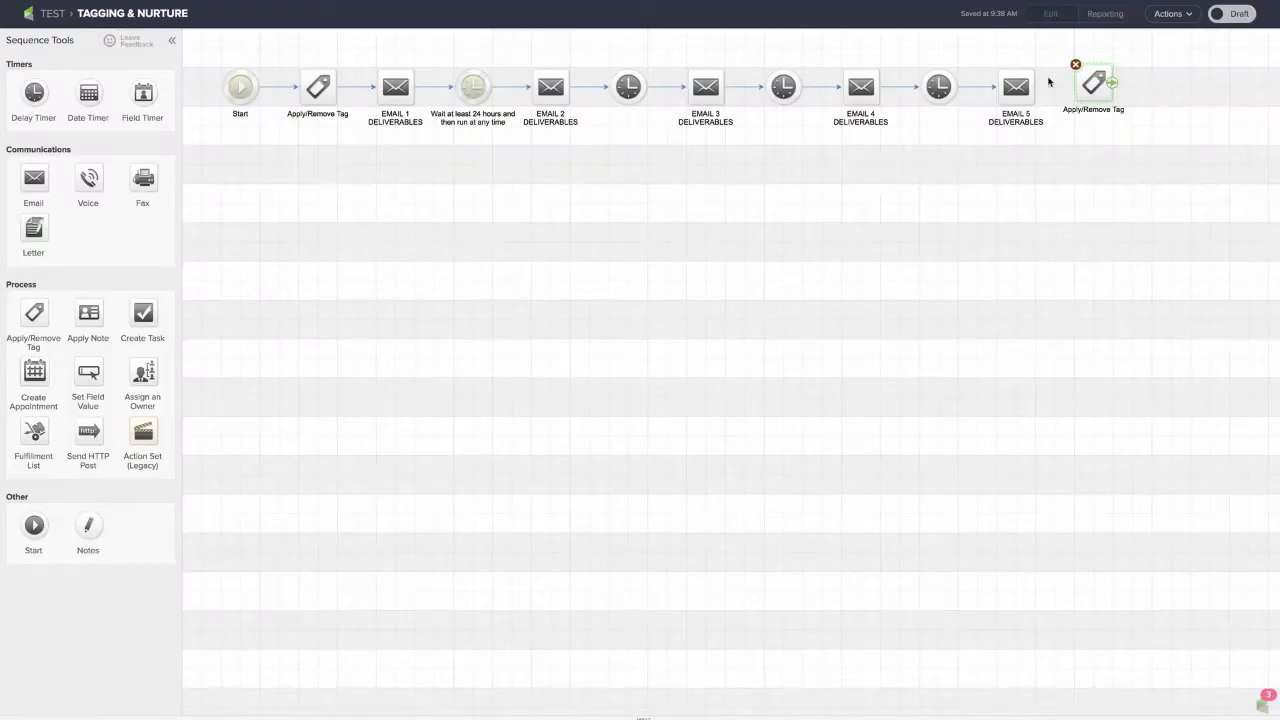
left_click_drag(1096, 86, 1100, 117)
double_click(1100, 117)
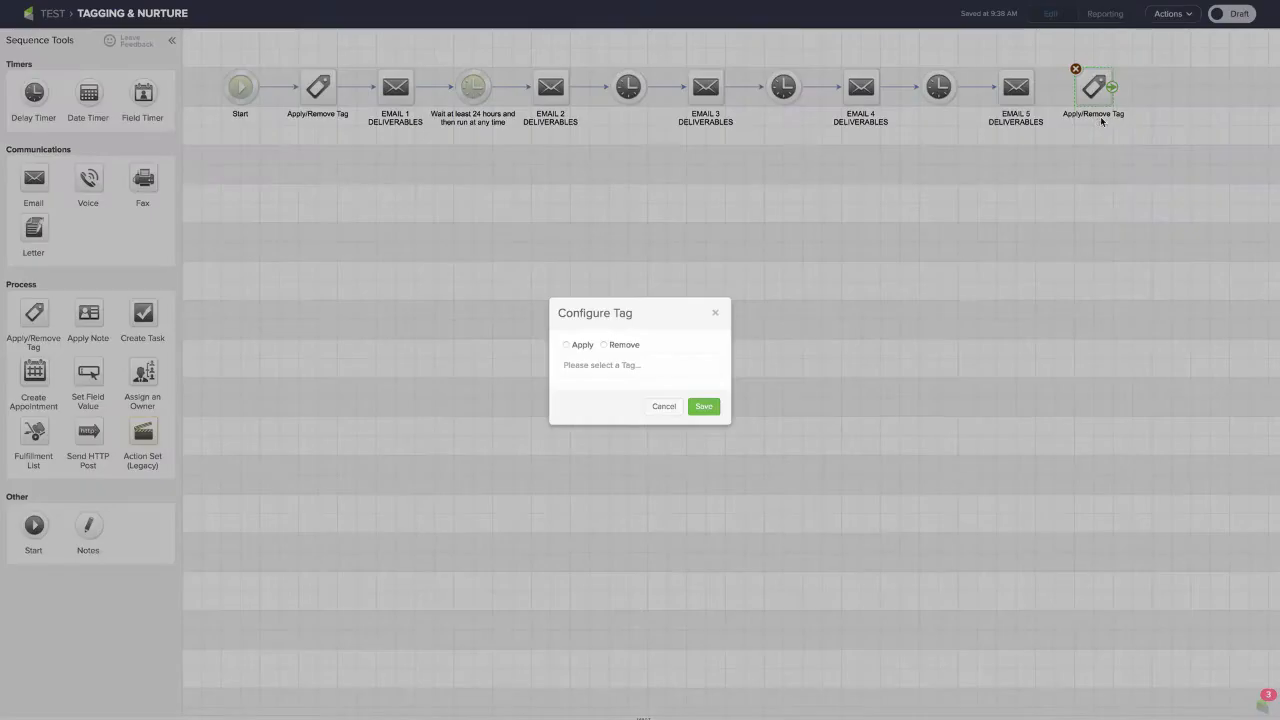
left_click(711, 313)
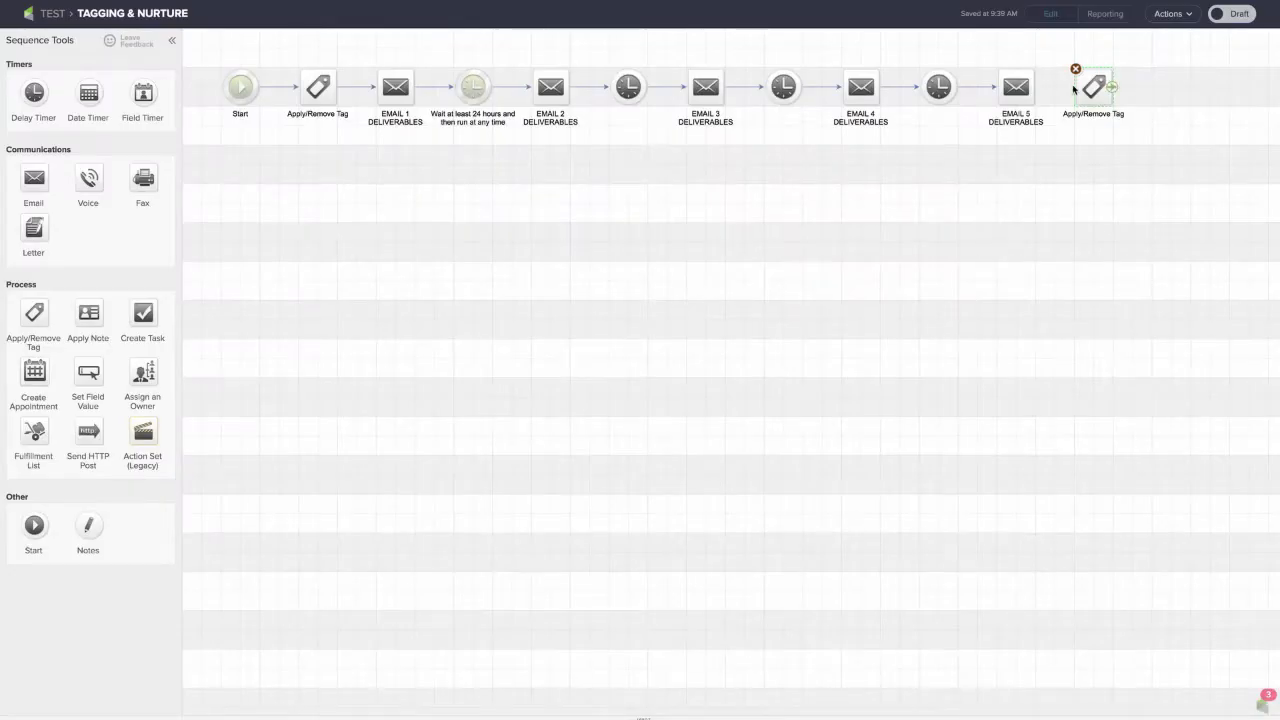
left_click_drag(1035, 88, 1082, 88)
- Add another Apply/Remove Tag process at the end of the sequence and look at its tag settings without configuring them
mouse_move(1100, 91)
left_click_drag(34, 314, 1150, 84)
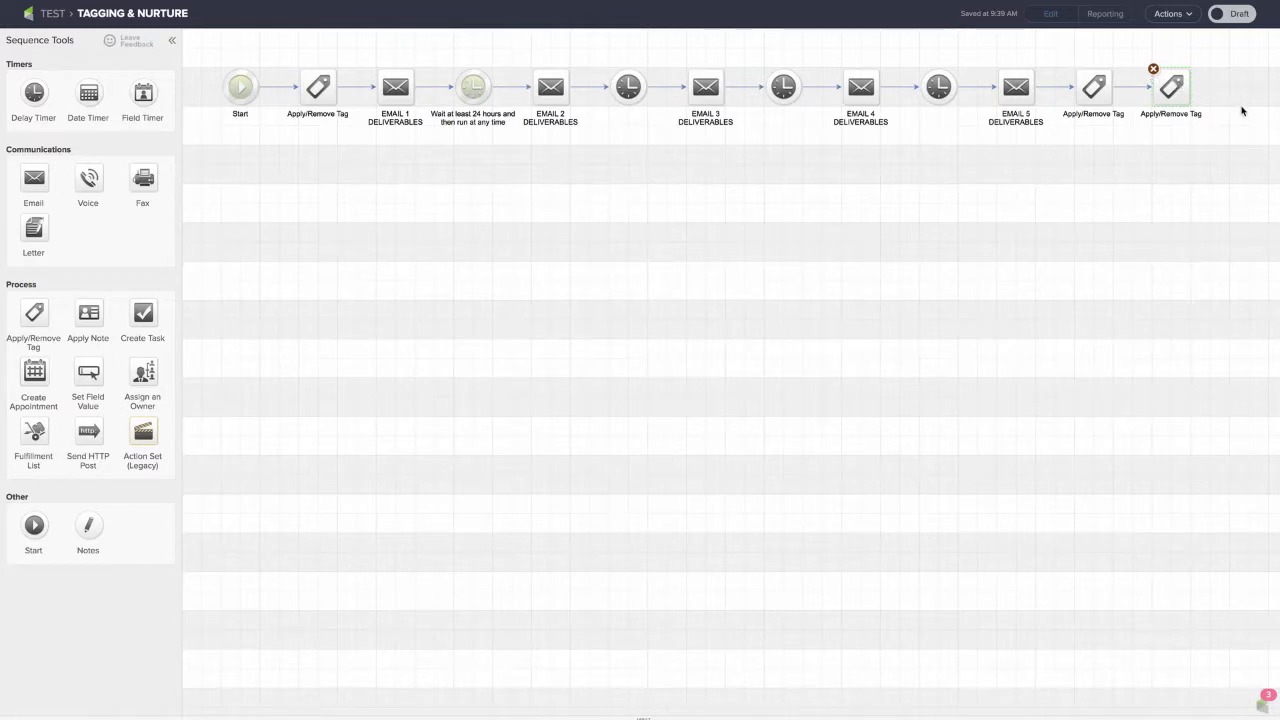
mouse_move(1194, 110)
double_click(1173, 87)
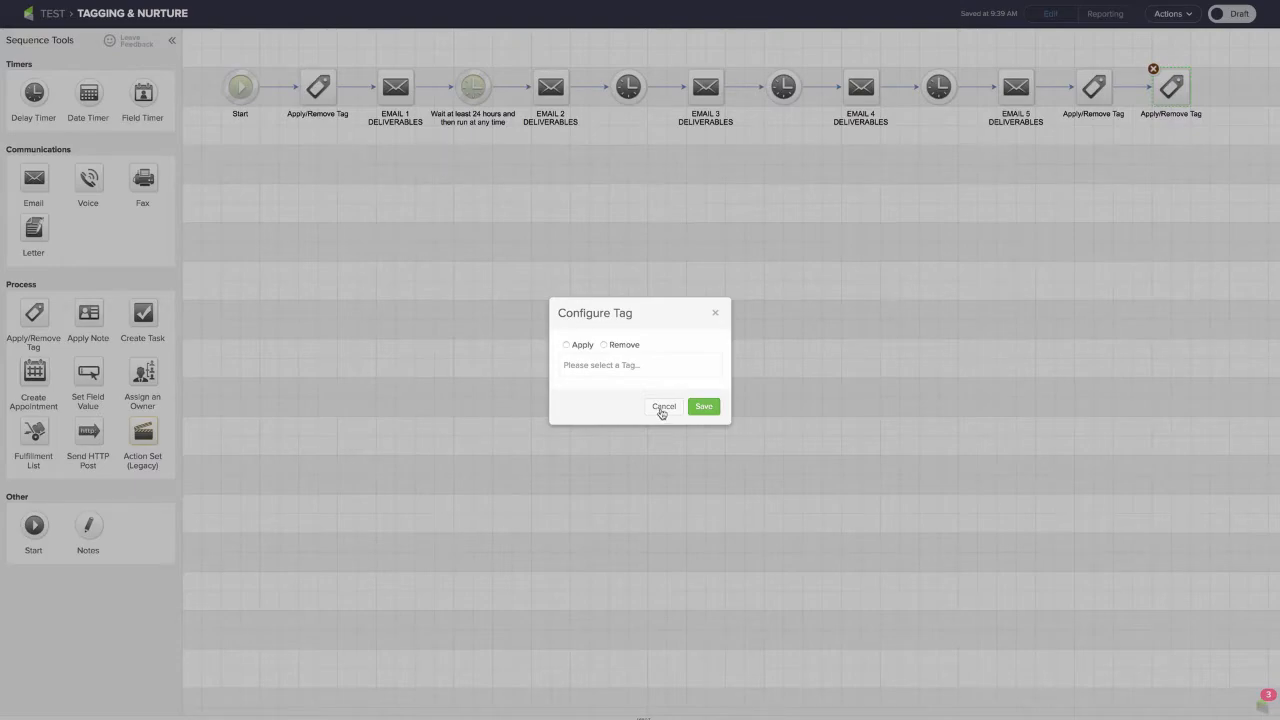
left_click(716, 315)
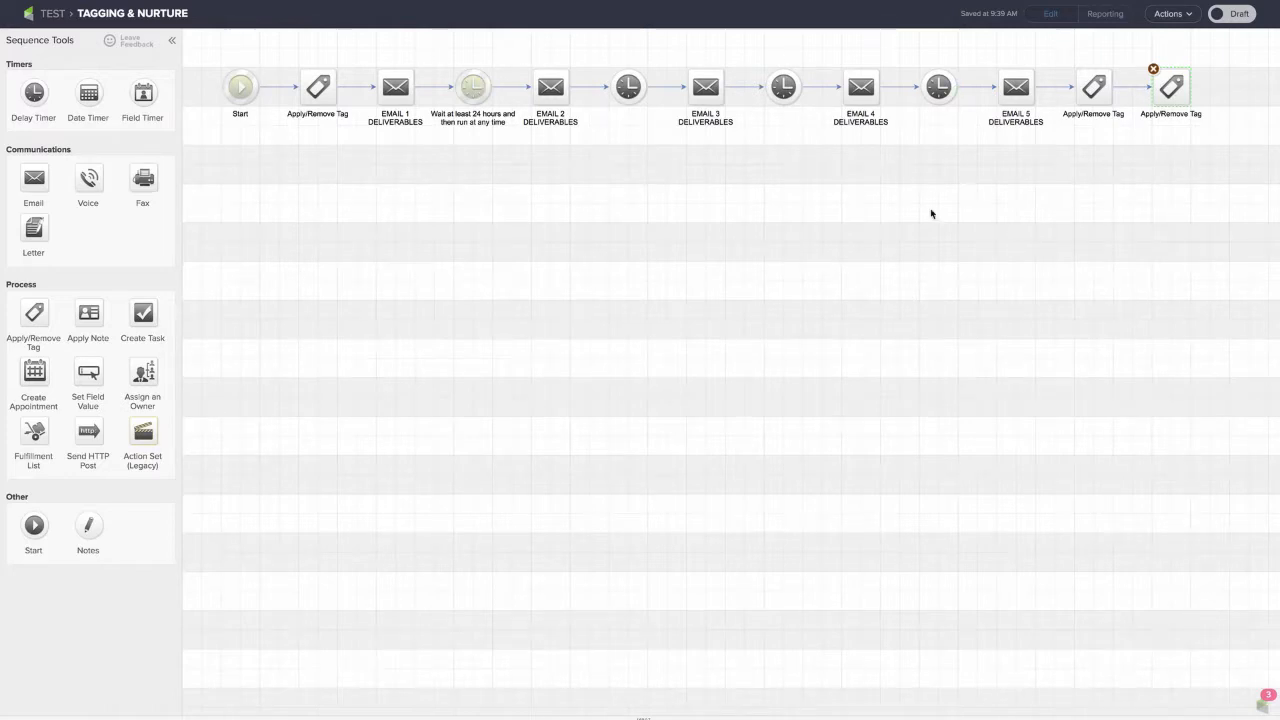
- Back in the TEST campaign, disconnect the opt-in form from TAGGING & NURTURE and add a sequence named ALREADY BEEN THROUGH above it
left_click(53, 13)
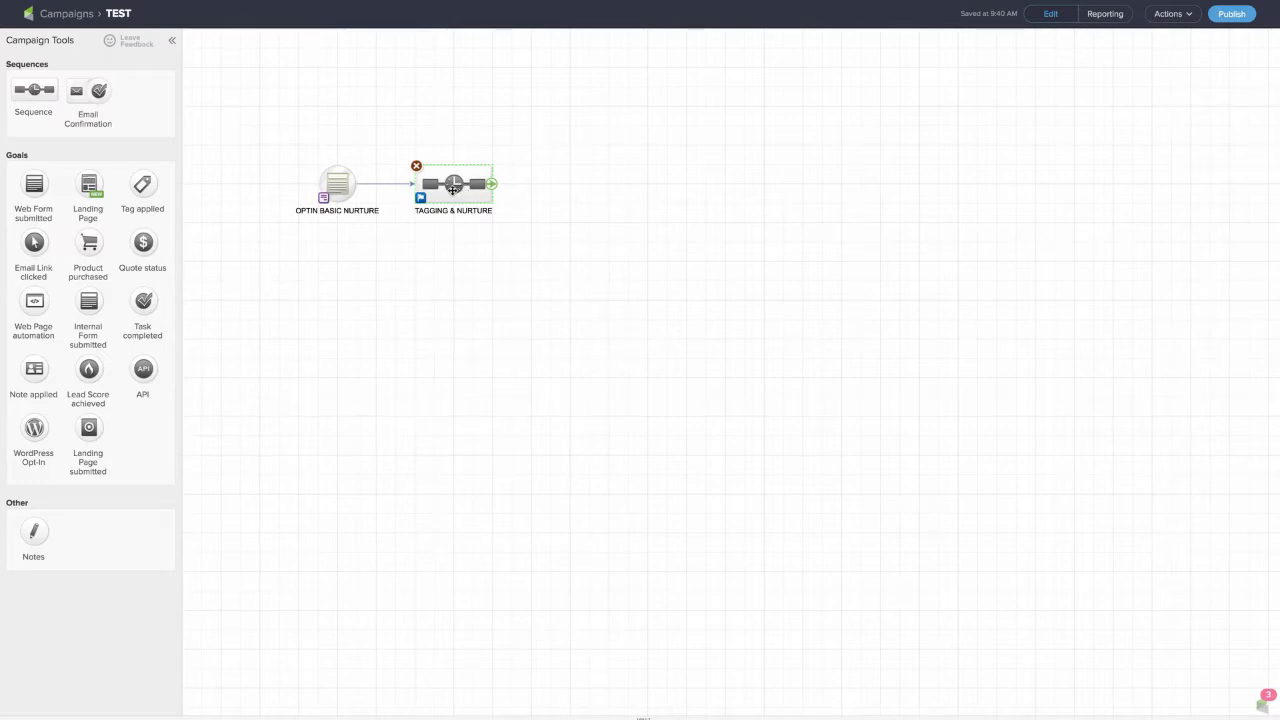
key("Delete")
left_click_drag(471, 183, 450, 222)
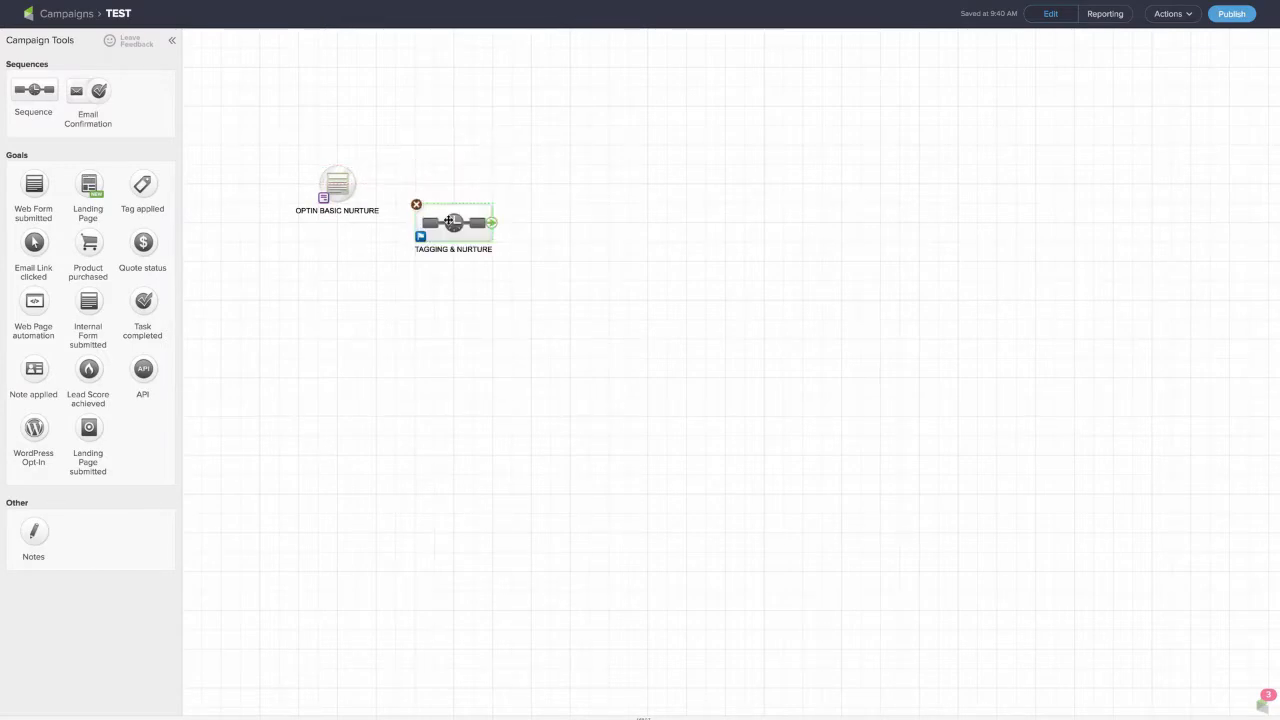
left_click_drag(34, 90, 540, 145)
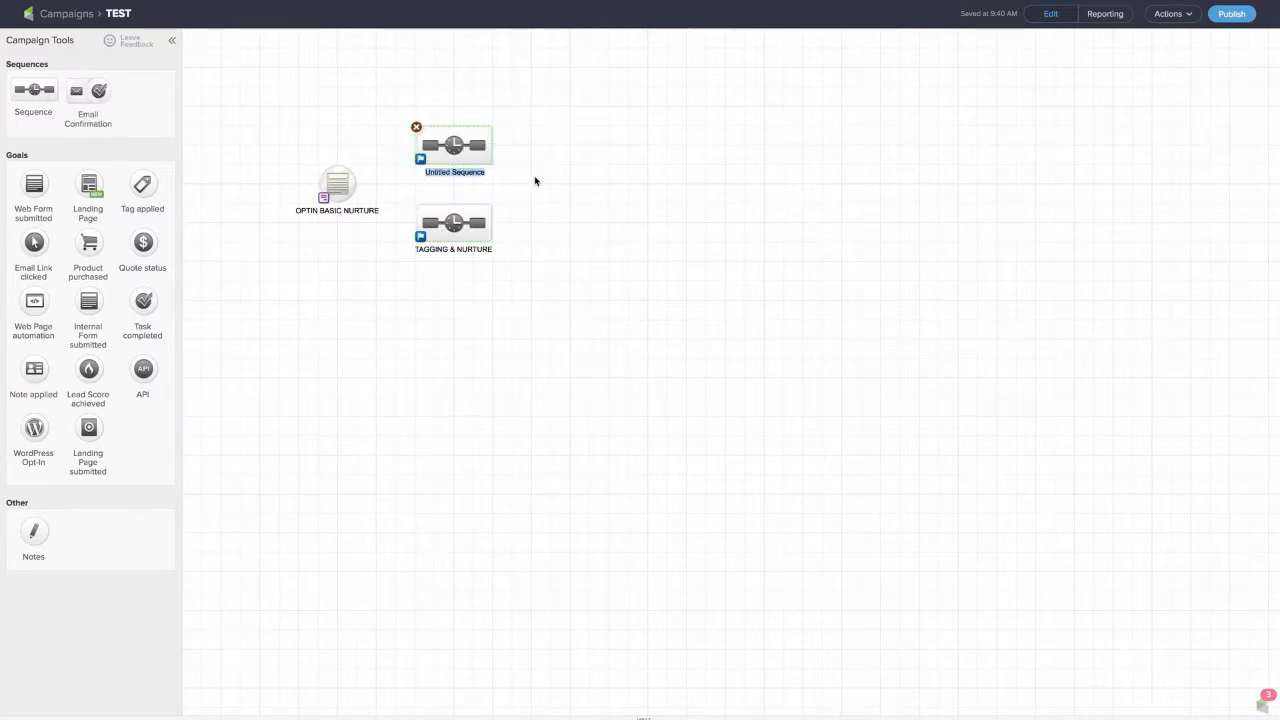
type("ALREADY BEEN THROUGH")
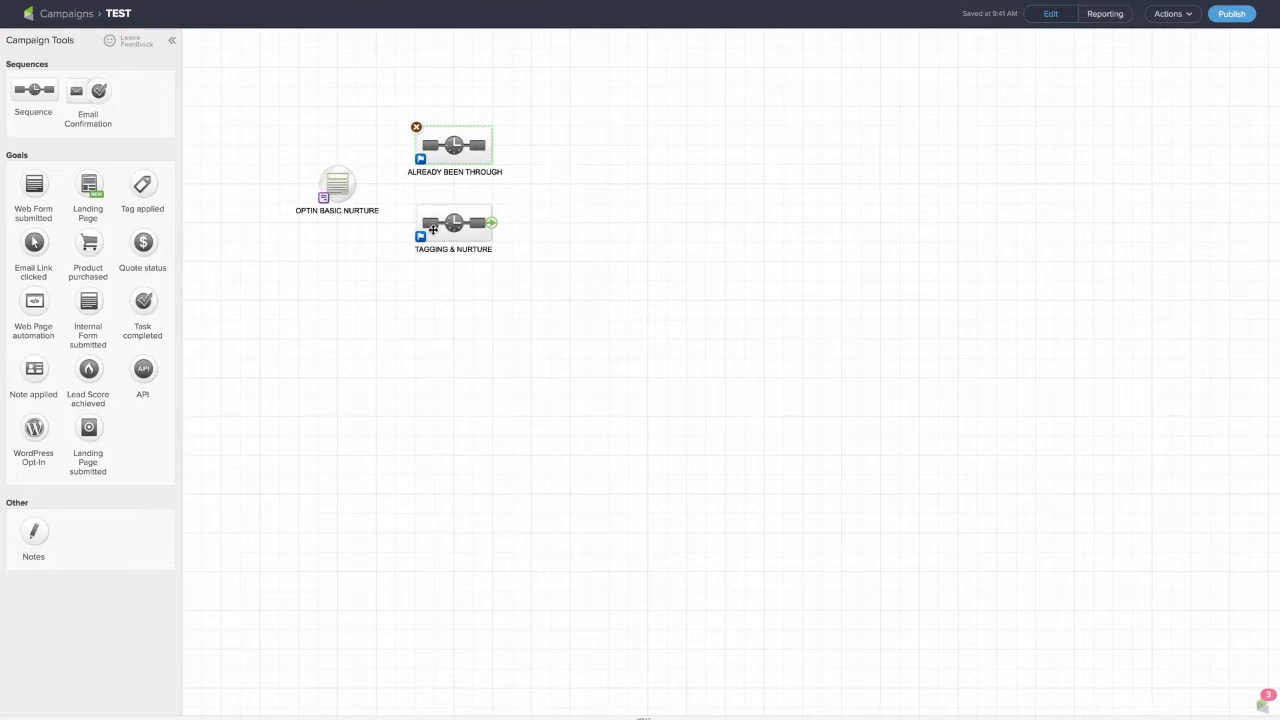
- Connect the OPTIN BASIC NURTURE form to both sequences and move the two sequences farther away from the form
left_click_drag(357, 188, 427, 148)
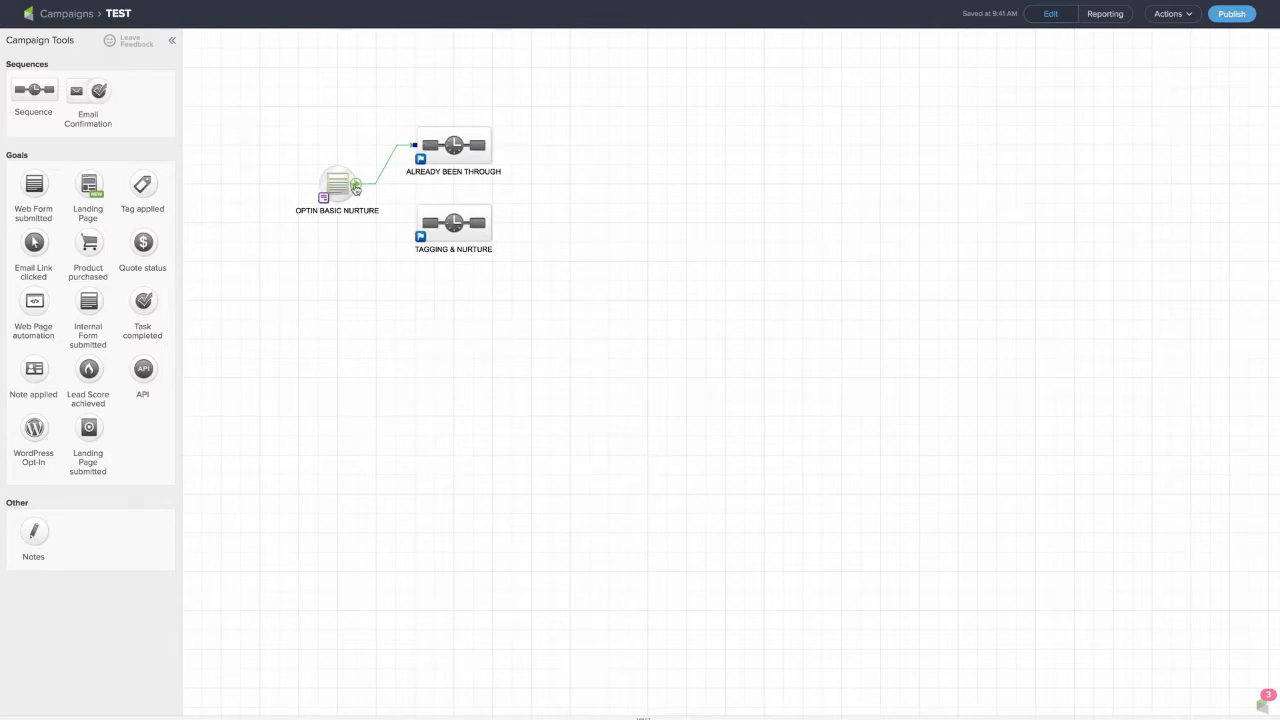
left_click_drag(355, 188, 445, 232)
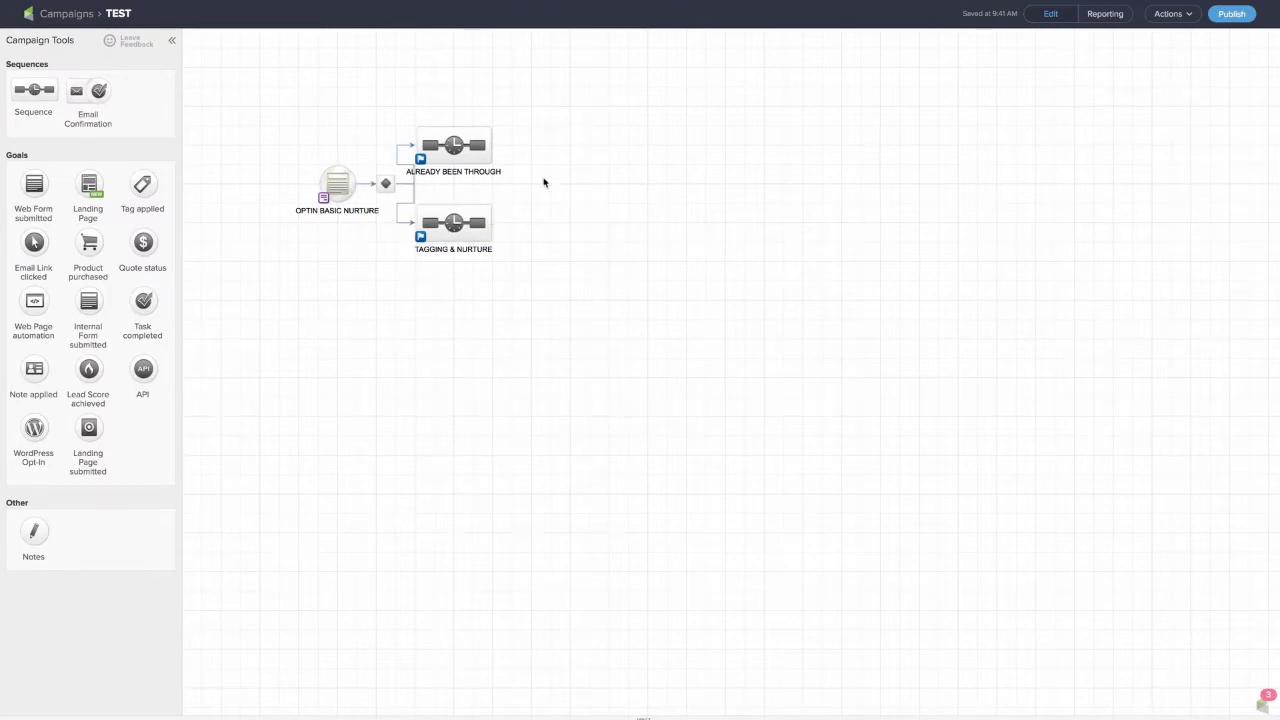
left_click_drag(537, 158, 537, 158)
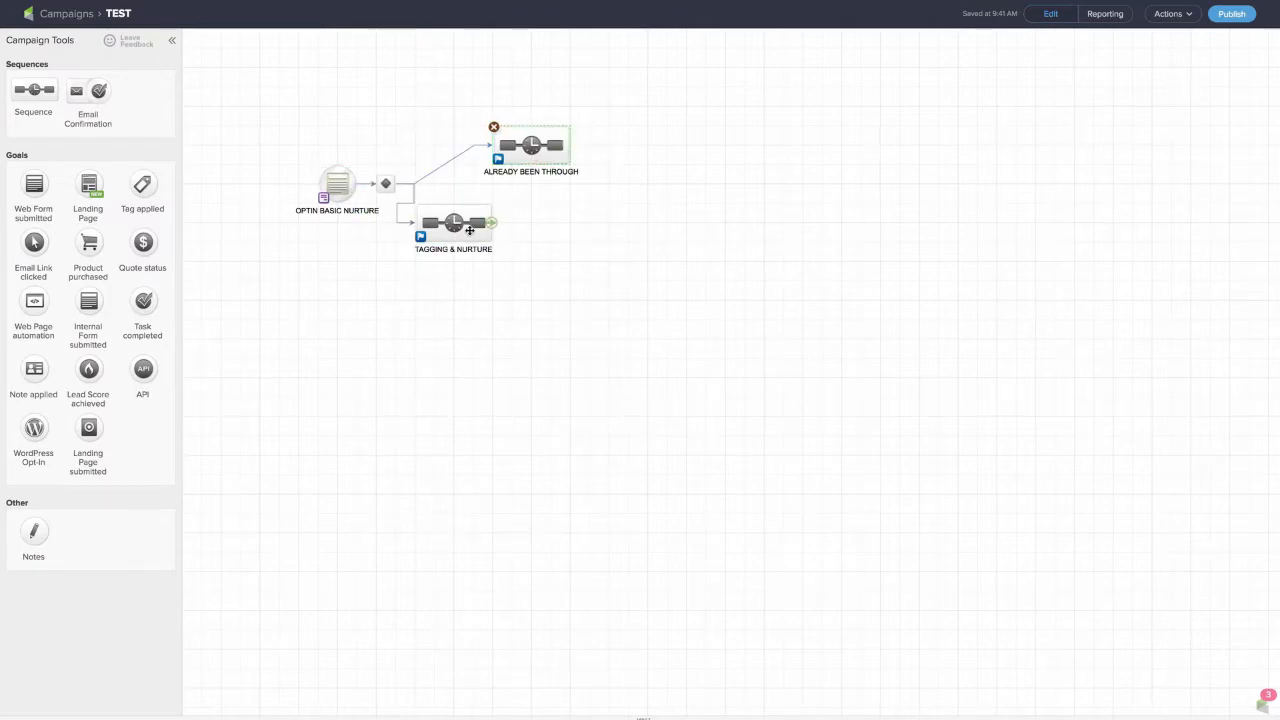
left_click_drag(467, 231, 543, 236)
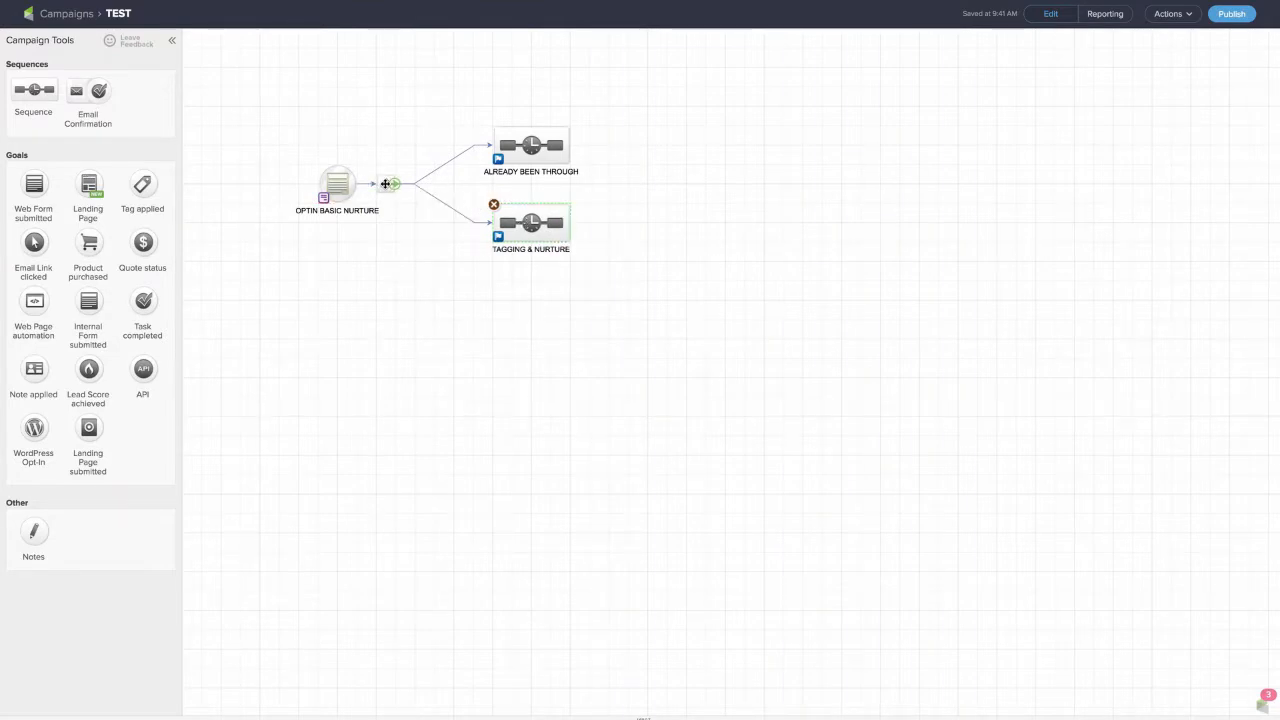
- Review the contents of the TAGGING & NURTURE sequence and return to the TEST campaign
double_click(553, 224)
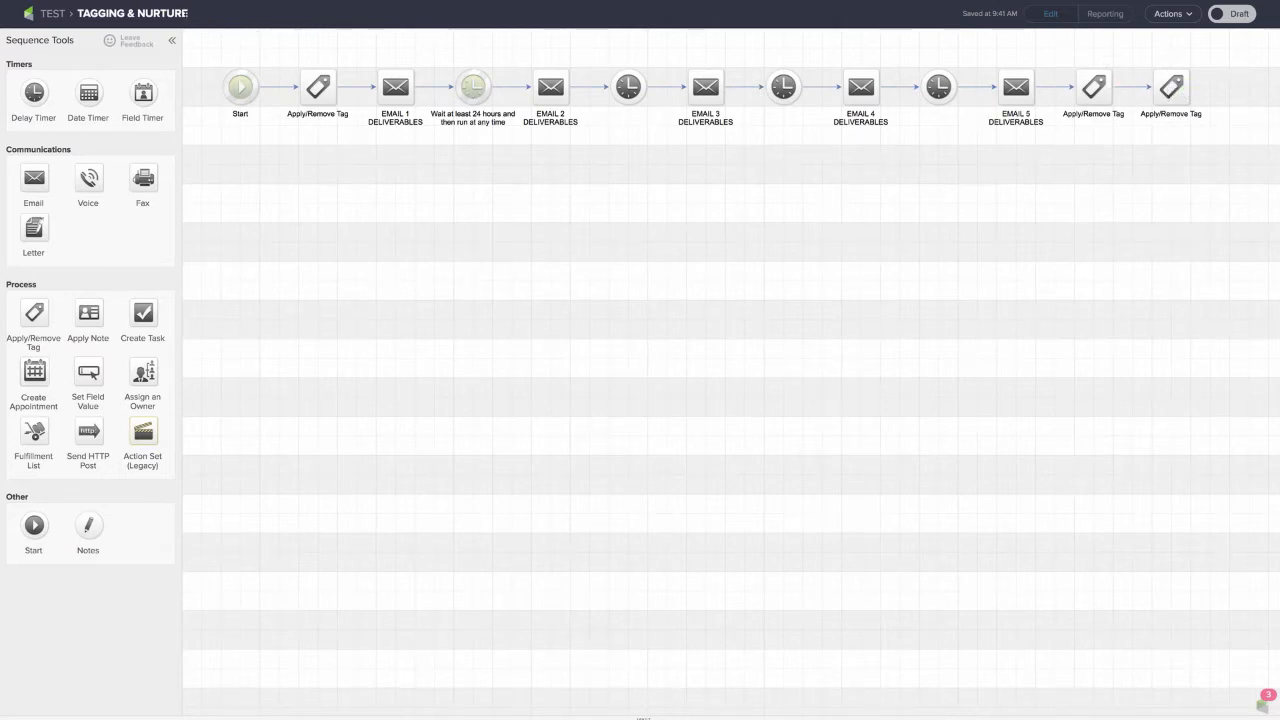
left_click(52, 13)
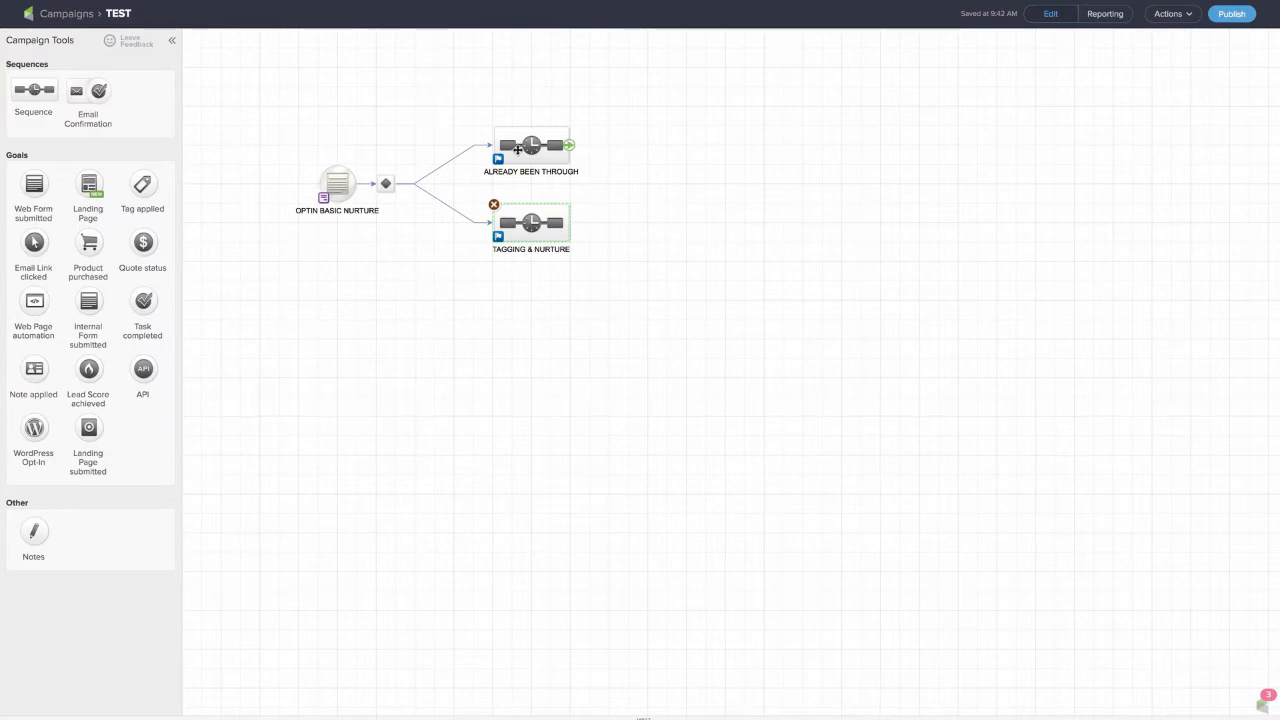
- In the decision diamond, add a rule for ALREADY BEEN THROUGH that checks whether the Contact's Tags contains an unspecified tag
double_click(388, 187)
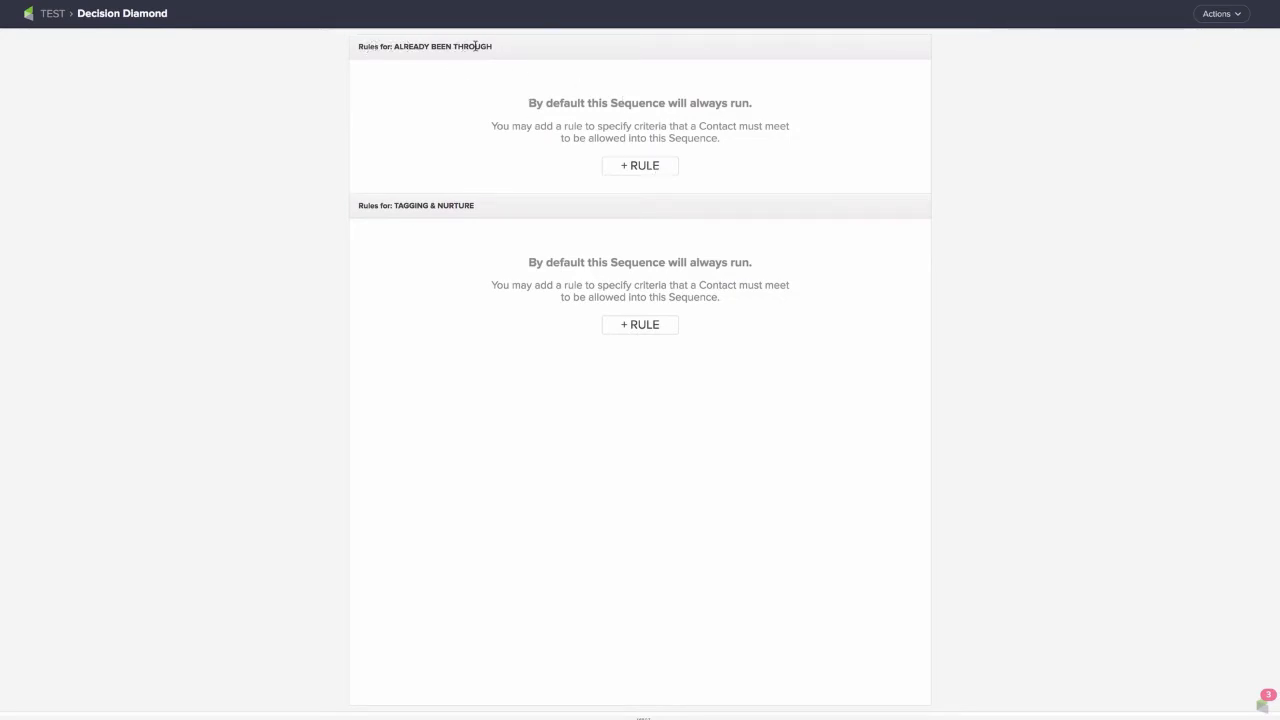
left_click(648, 167)
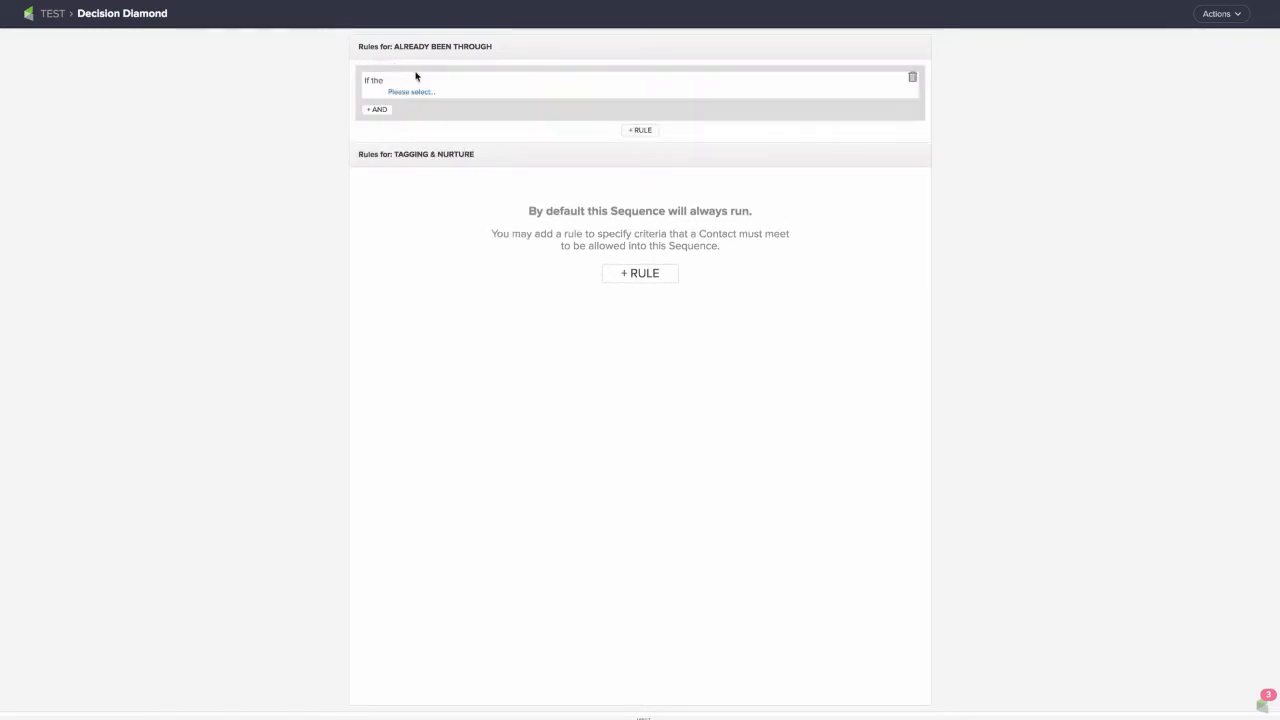
left_click(417, 92)
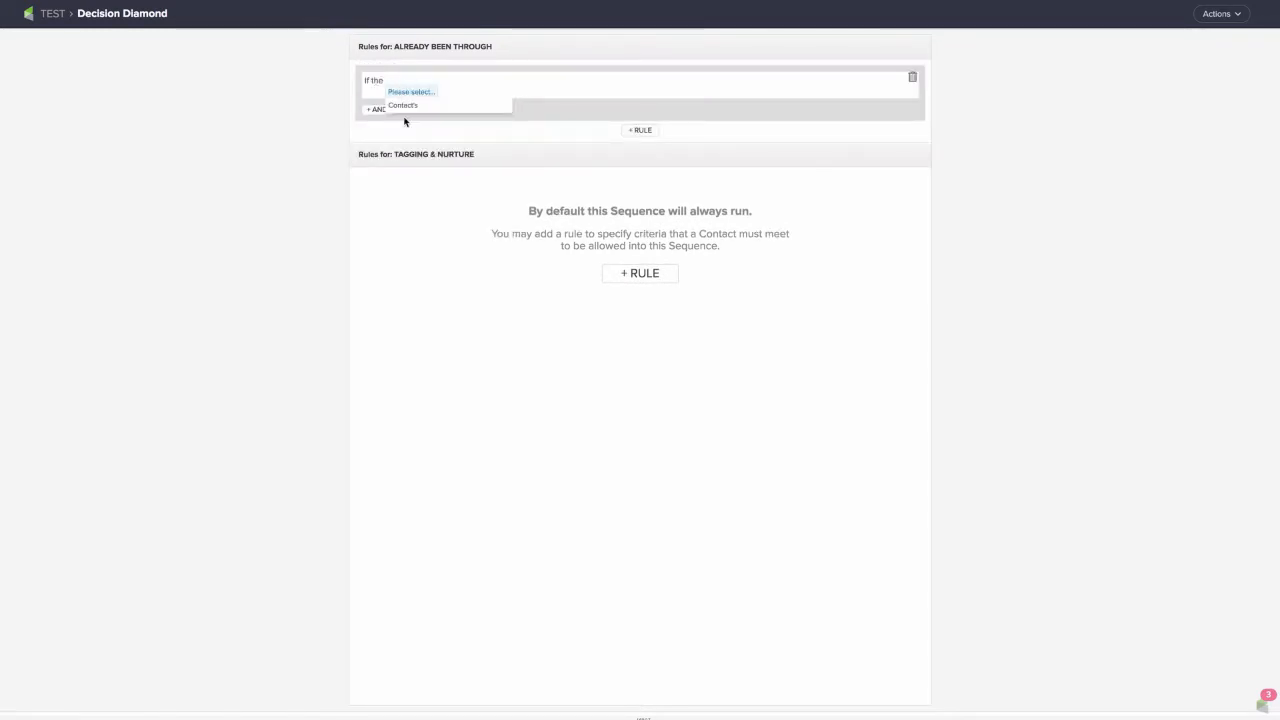
left_click(408, 106)
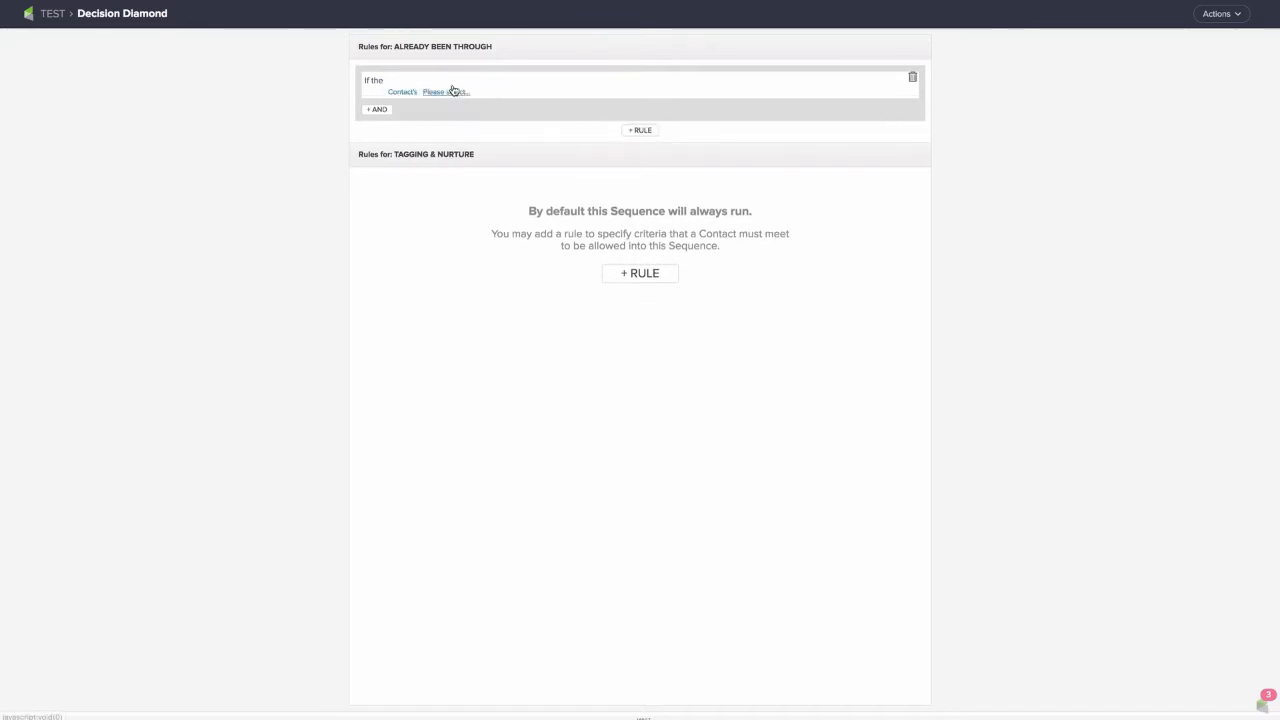
left_click(448, 92)
left_click(436, 181)
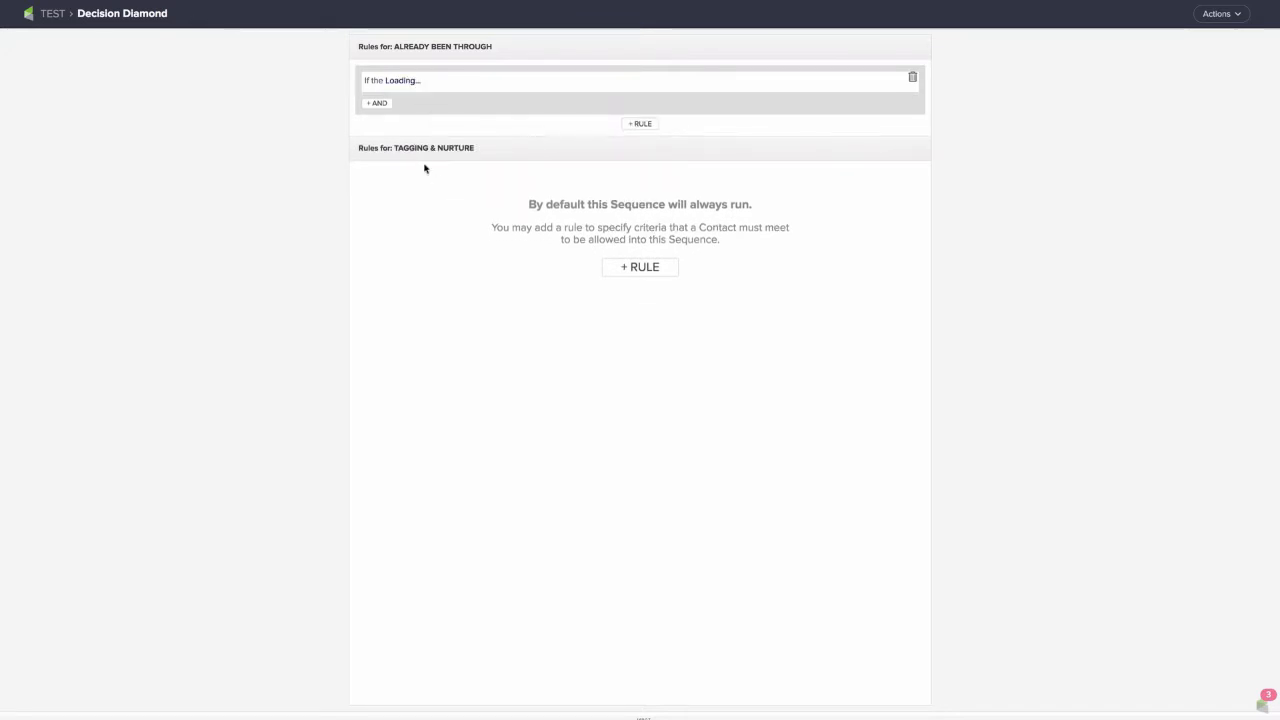
left_click(472, 92)
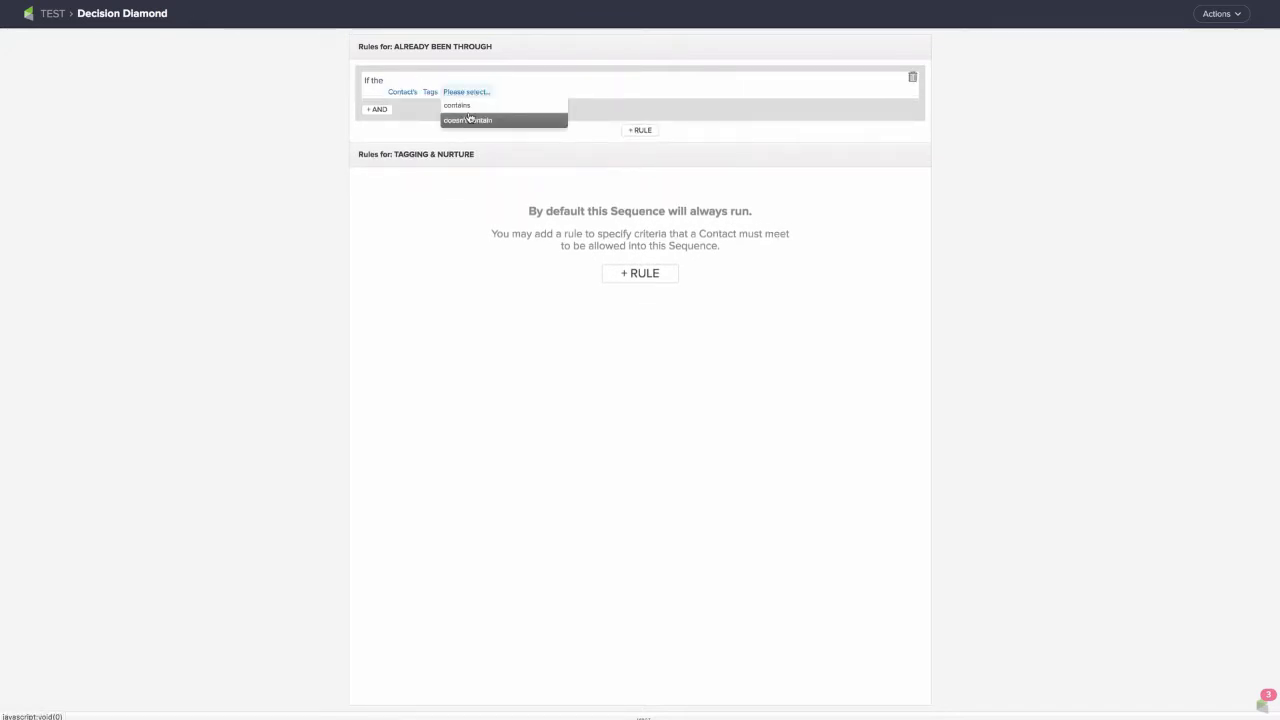
left_click(467, 115)
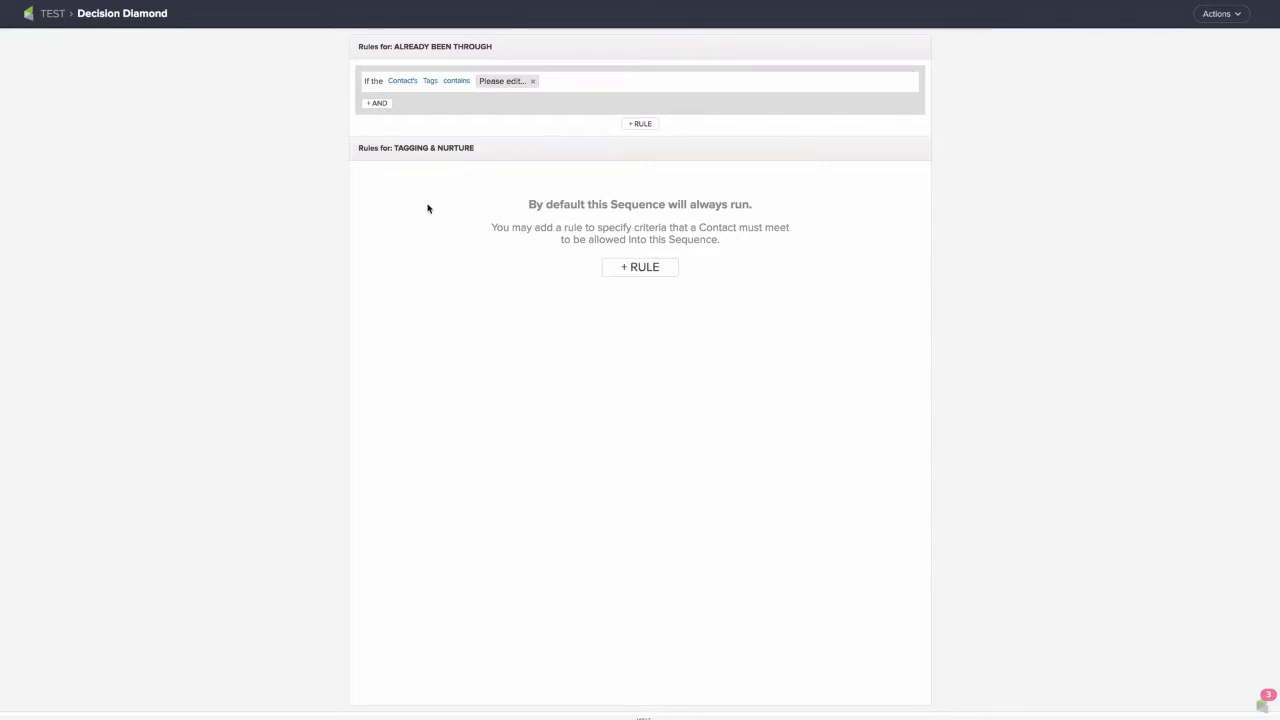
- Change the ALREADY BEEN THROUGH rule's condition to doesn't contain and return to the TEST campaign
left_click(450, 86)
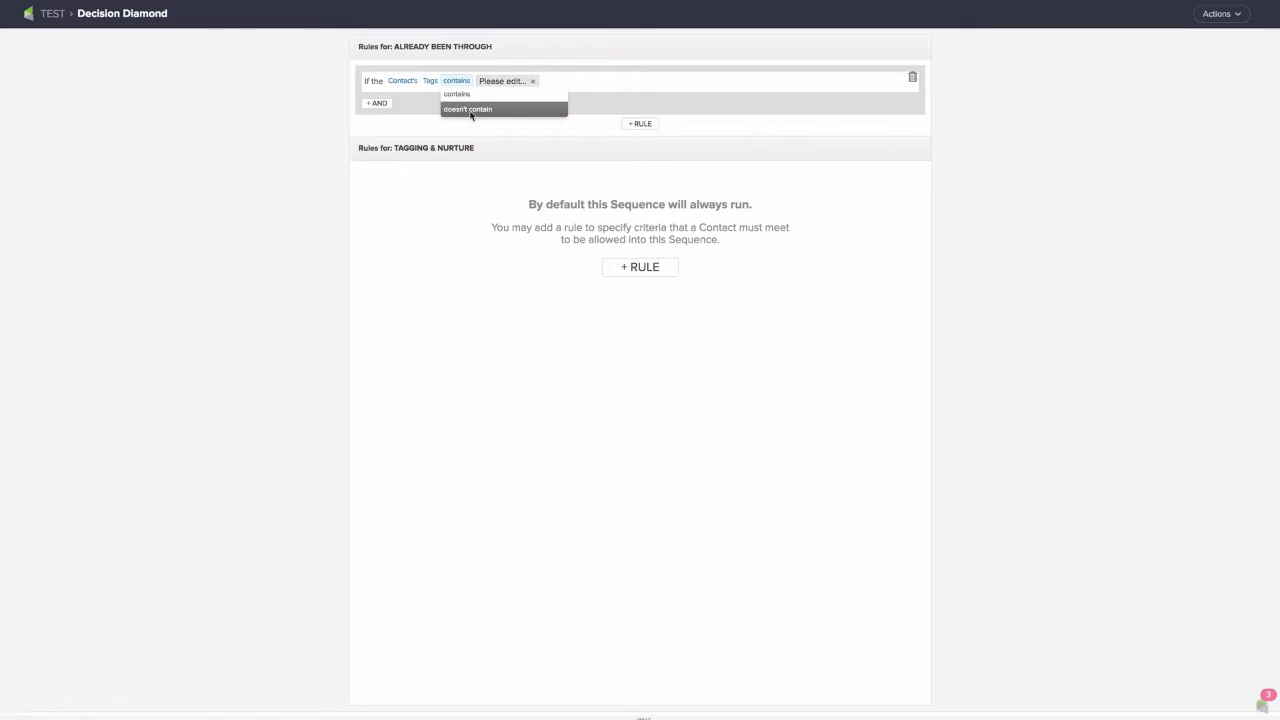
left_click(465, 113)
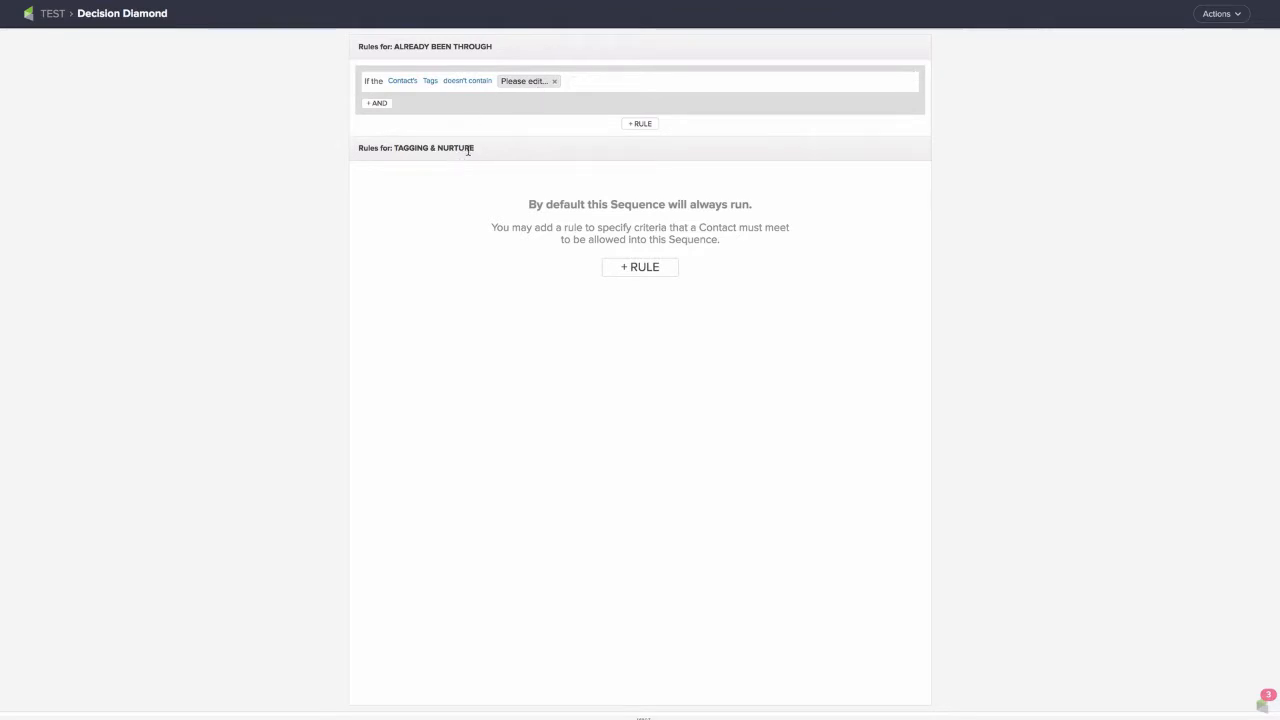
left_click(52, 14)
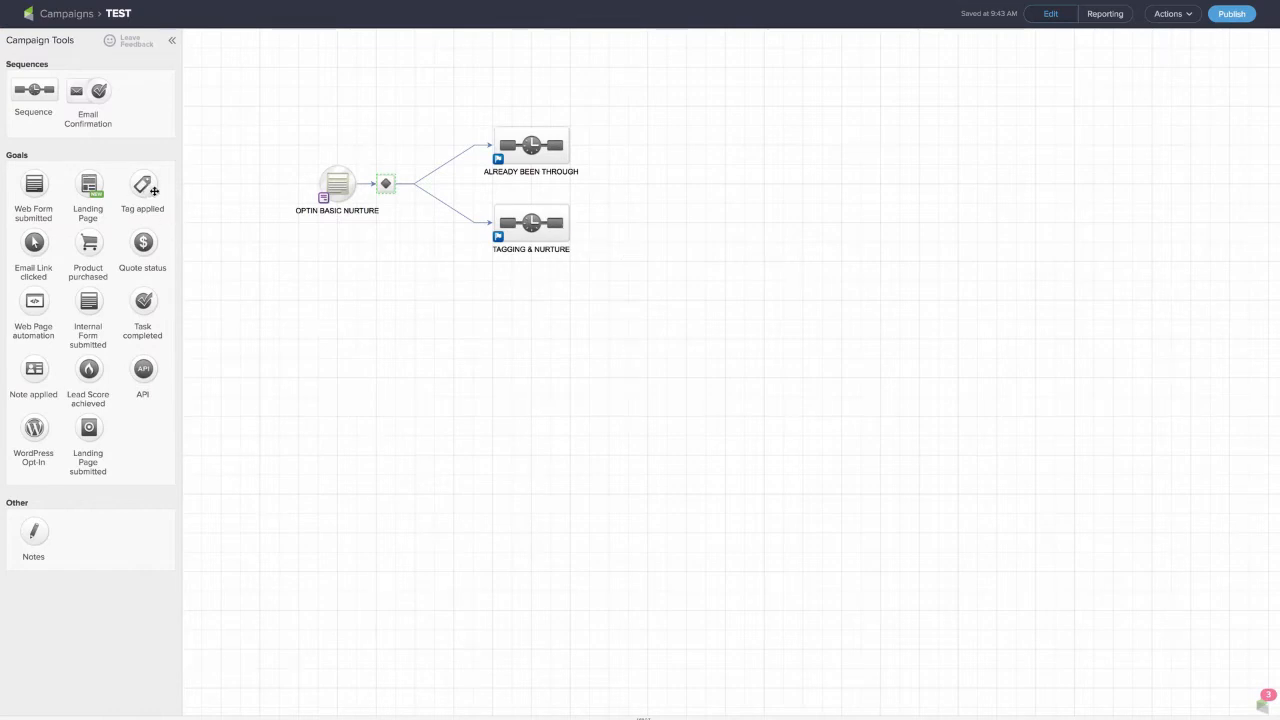
- Add a Tag applied goal below and beyond the TAGGING & NURTURE sequence and name it STOP TAG
left_click_drag(144, 184, 636, 272)
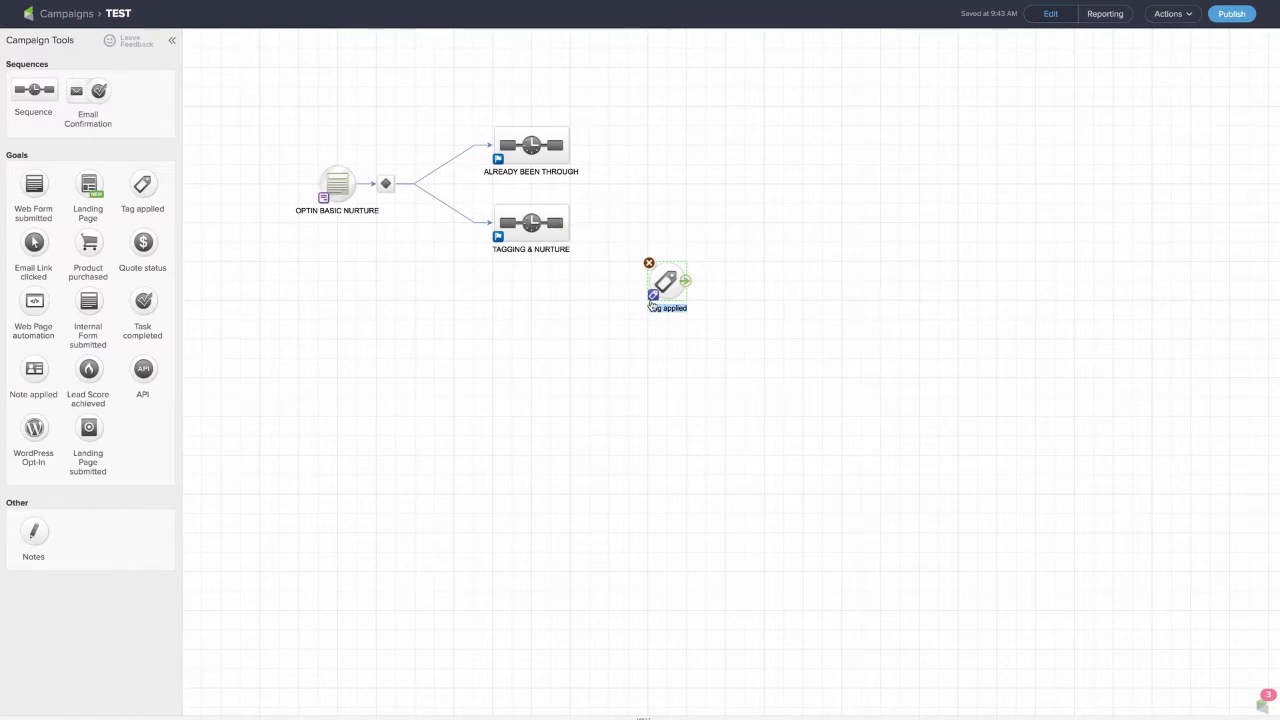
type("STOP TAG")
left_click(848, 302)
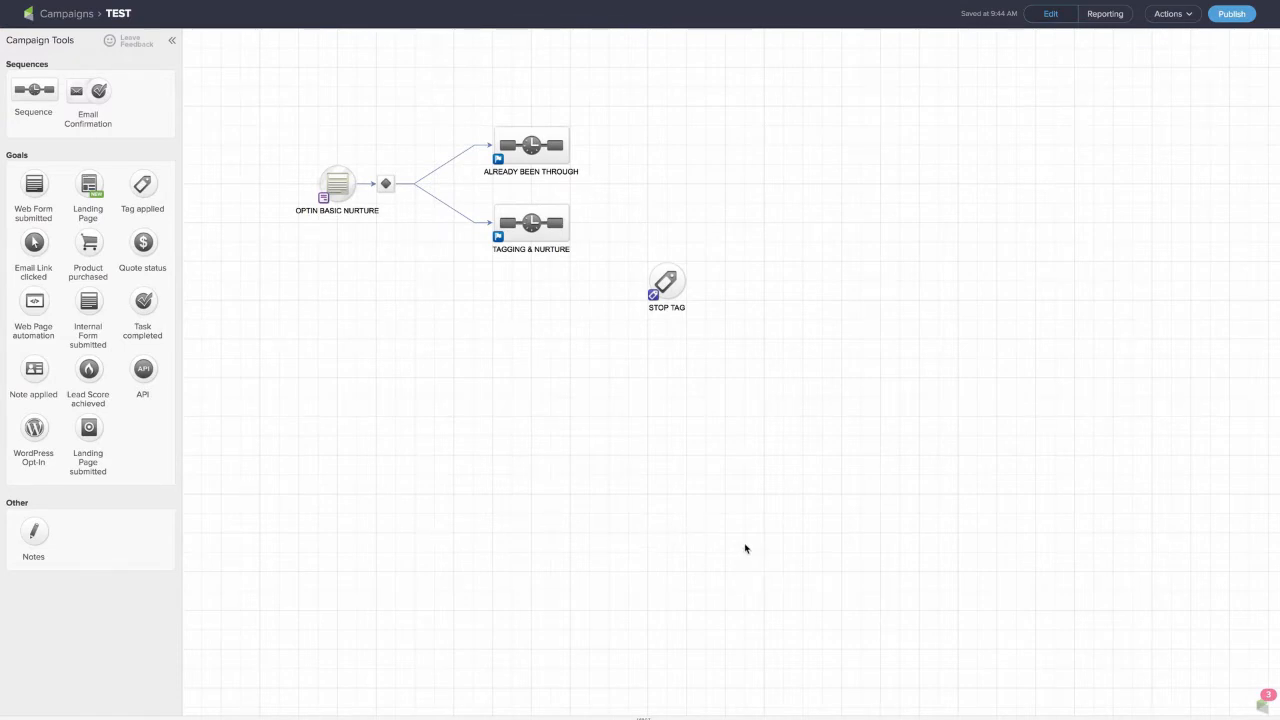
- Connect the TAGGING & NURTURE sequence to the STOP TAG goal and add a new sequence connected after that goal
mouse_move(569, 226)
left_click_drag(569, 226, 664, 284)
mouse_move(660, 285)
mouse_move(540, 235)
left_click_drag(40, 92, 737, 281)
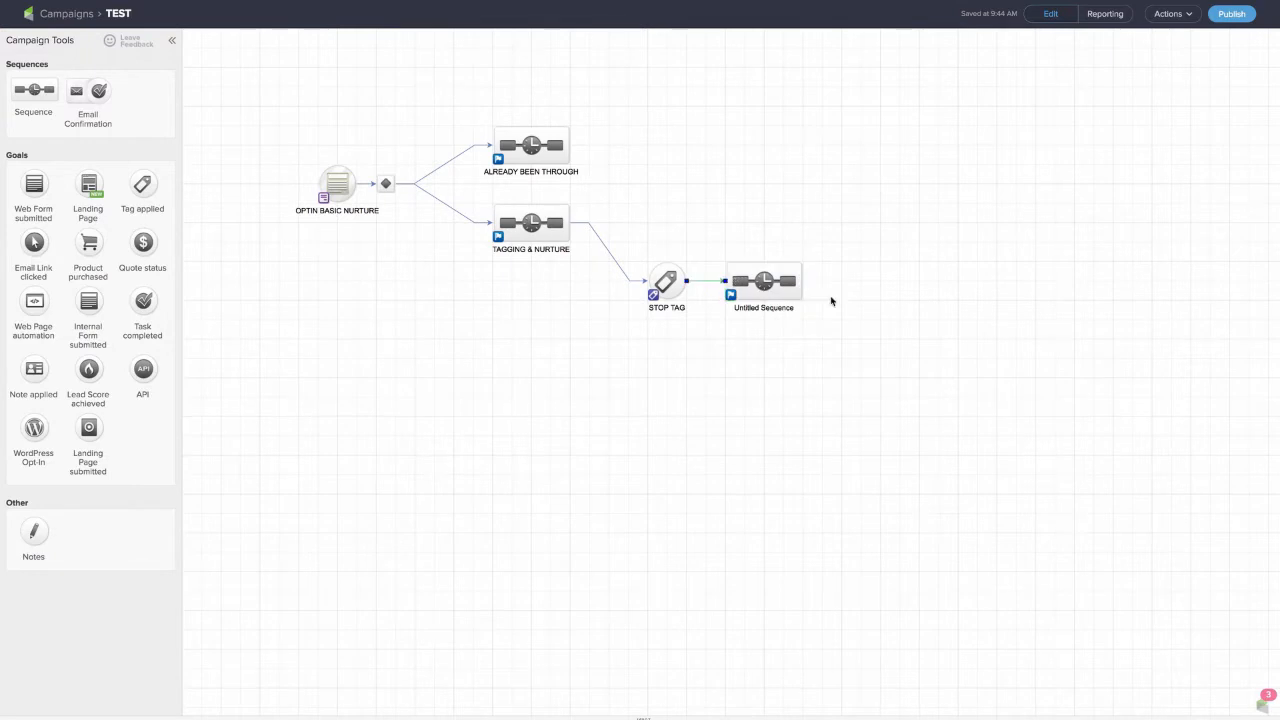
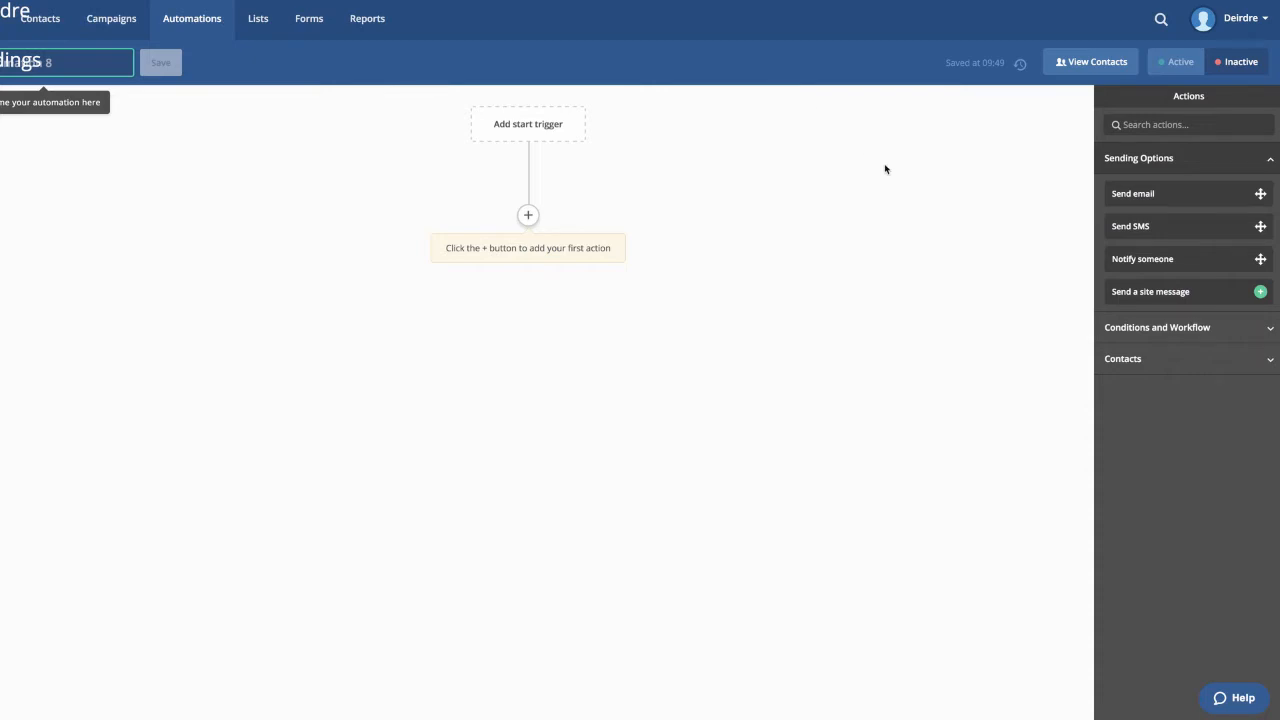
- In the new ActiveCampaign automation, add a start trigger for contacts subscribing to any list, running once
left_click(544, 127)
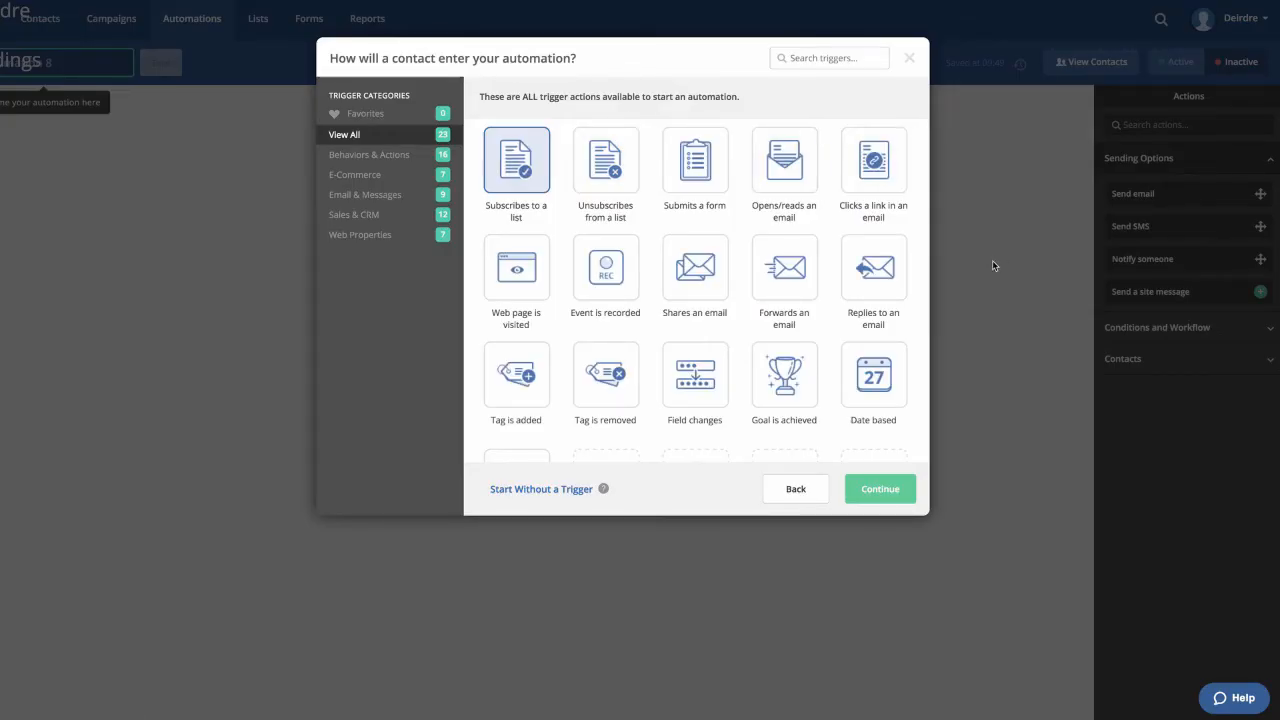
left_click(875, 495)
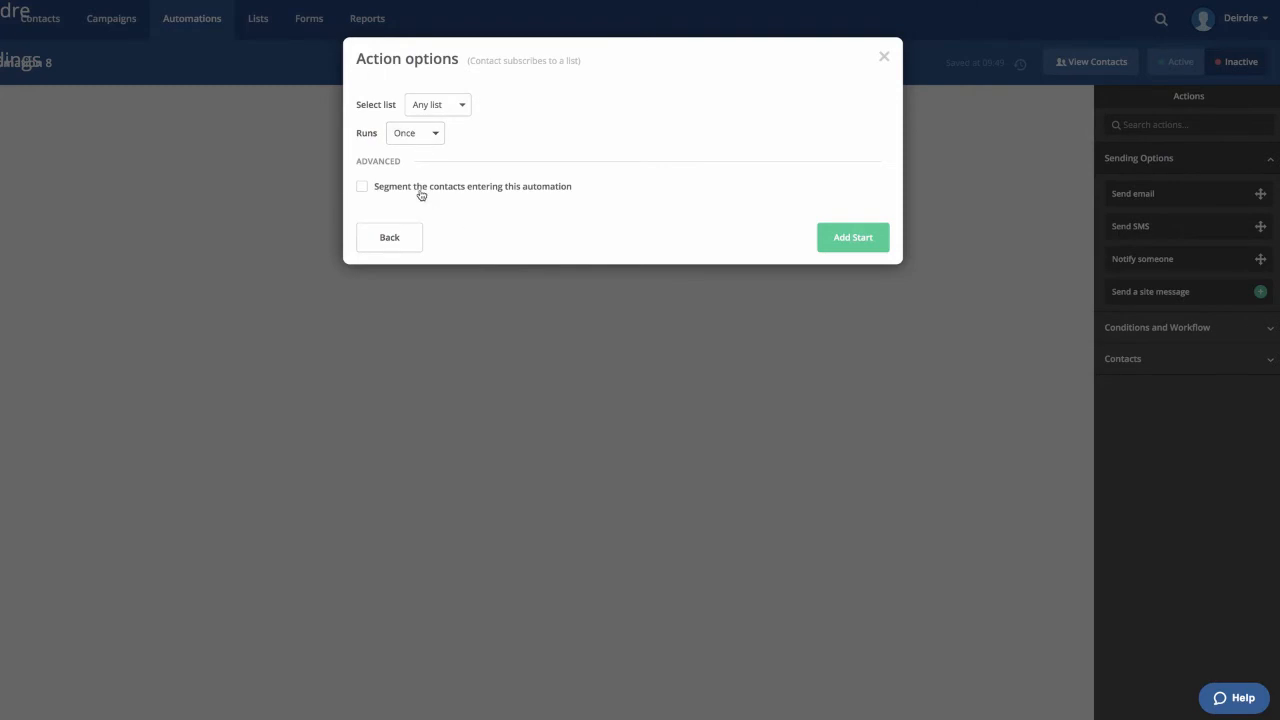
left_click(855, 240)
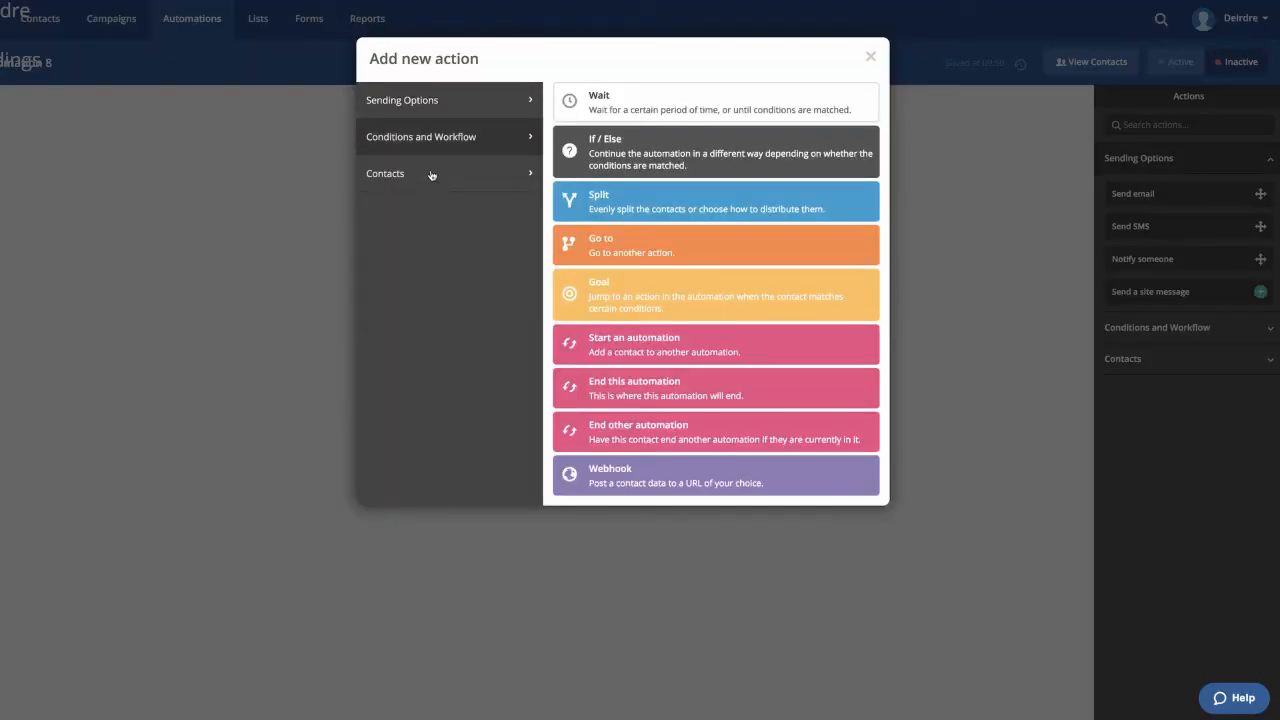
- Add a first action that adds the tag GOING THROUGH NURTURE to the contact
left_click(429, 172)
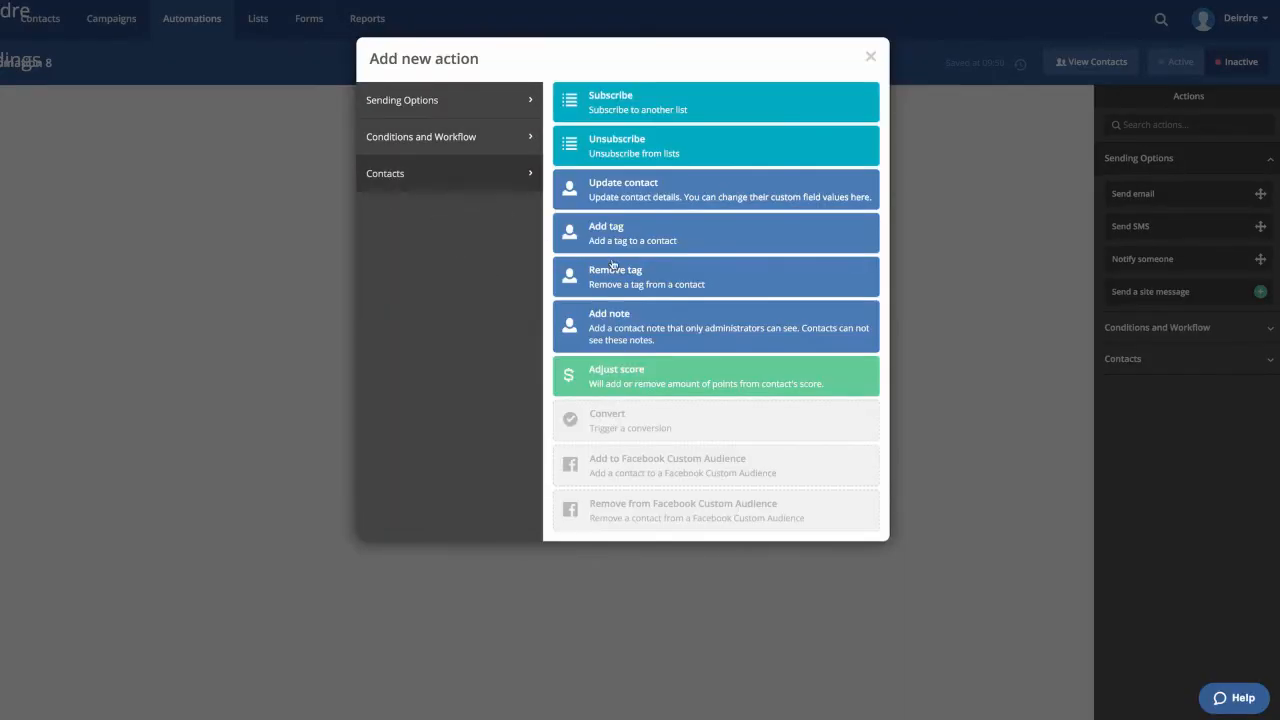
left_click(669, 232)
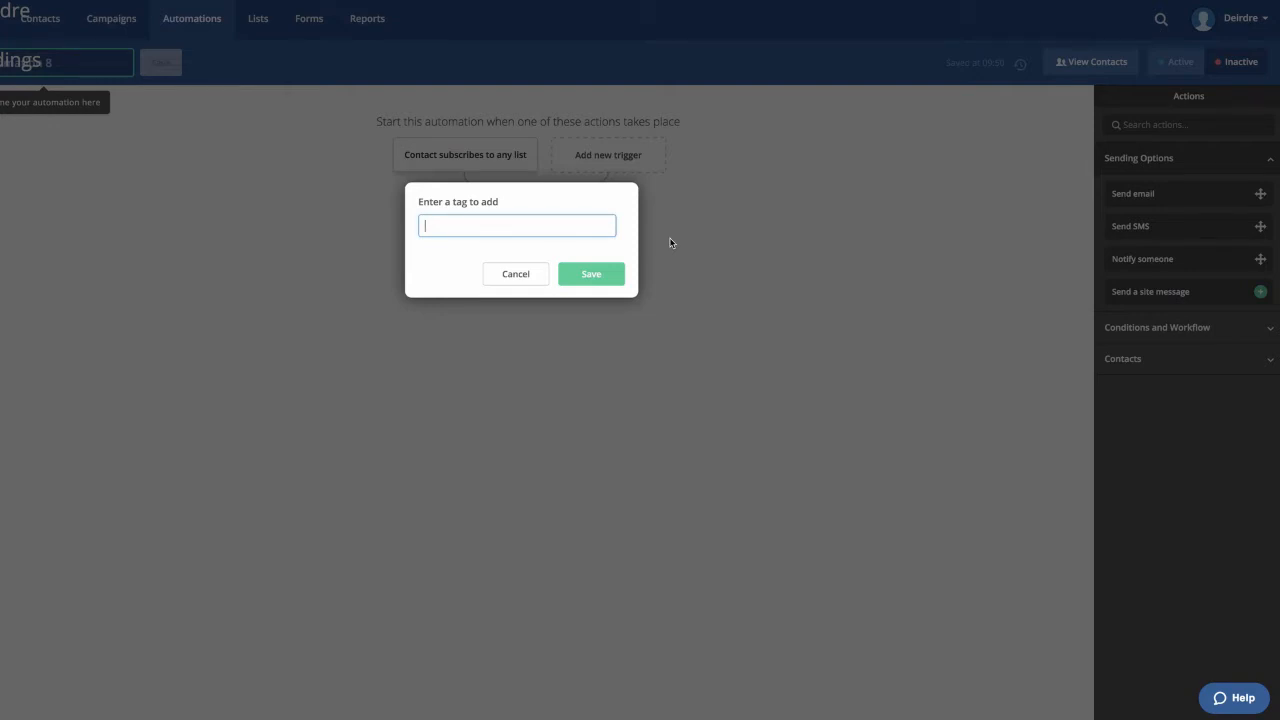
type("GOING THROUGH NURTURE")
left_click(592, 279)
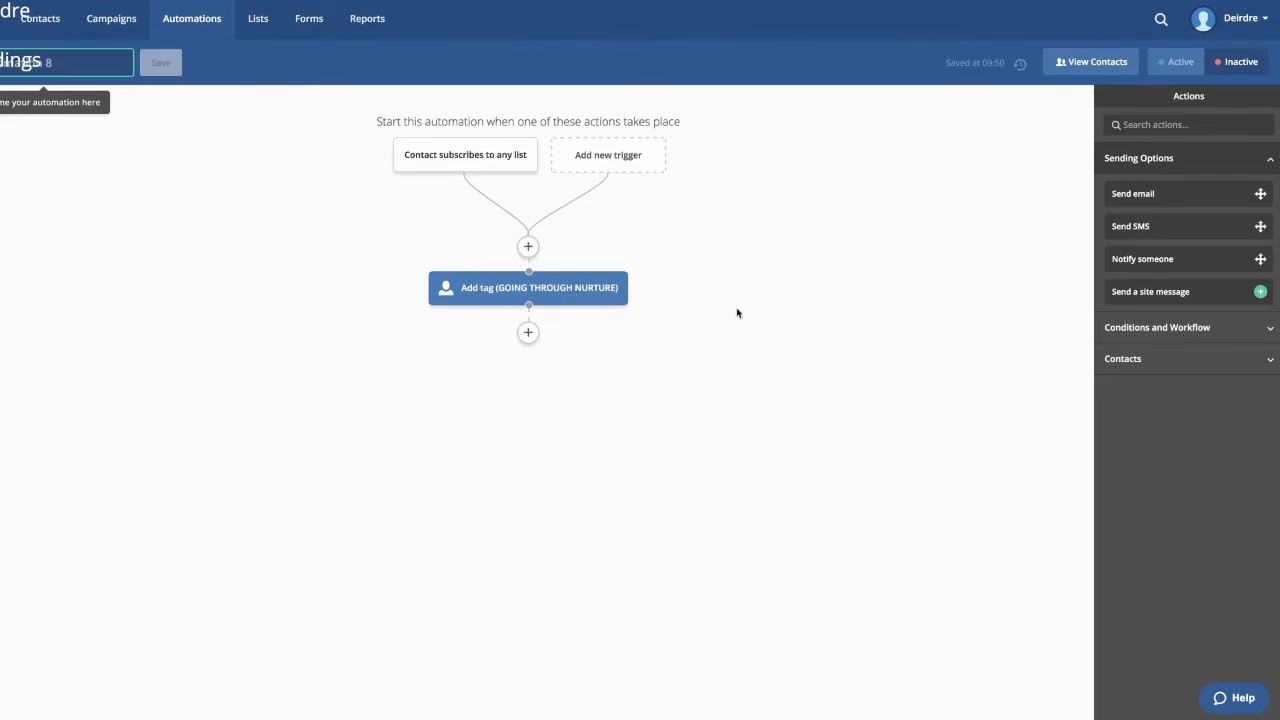
- Add a send-email action after the GOING THROUGH NURTURE tag and create a new email named TEST EMAIL 1
left_click(529, 334)
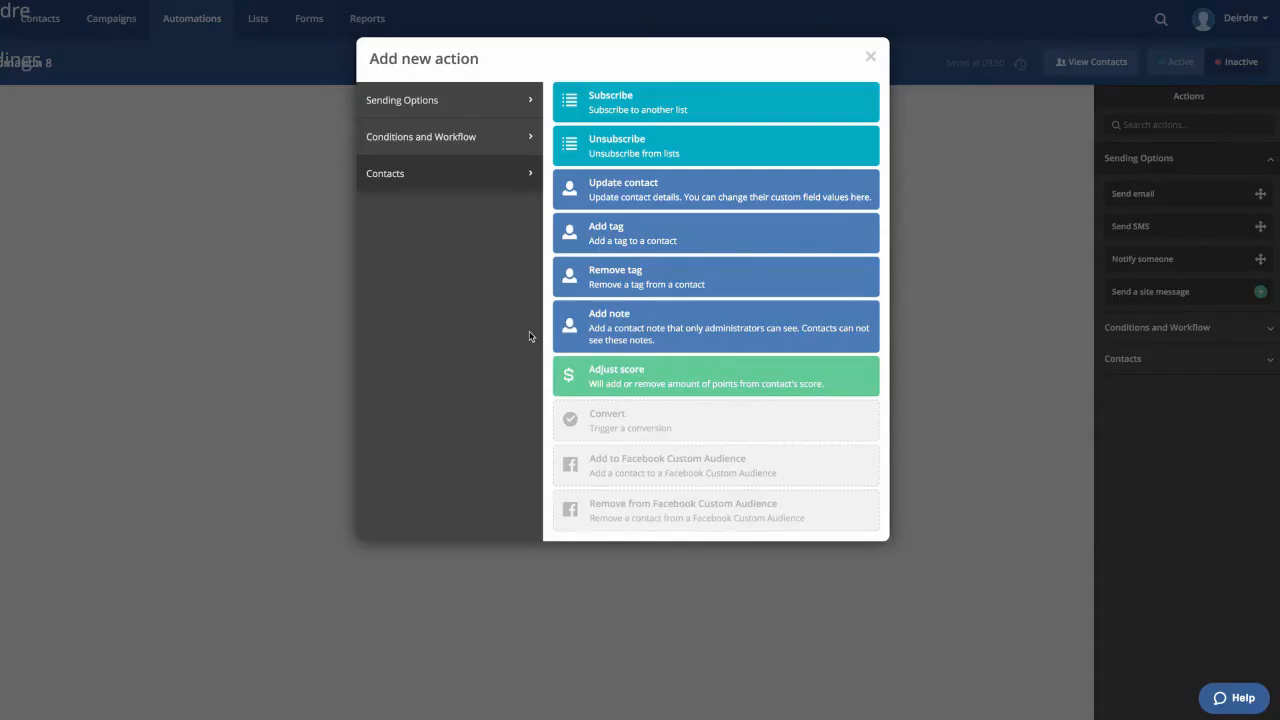
left_click(479, 103)
left_click(608, 100)
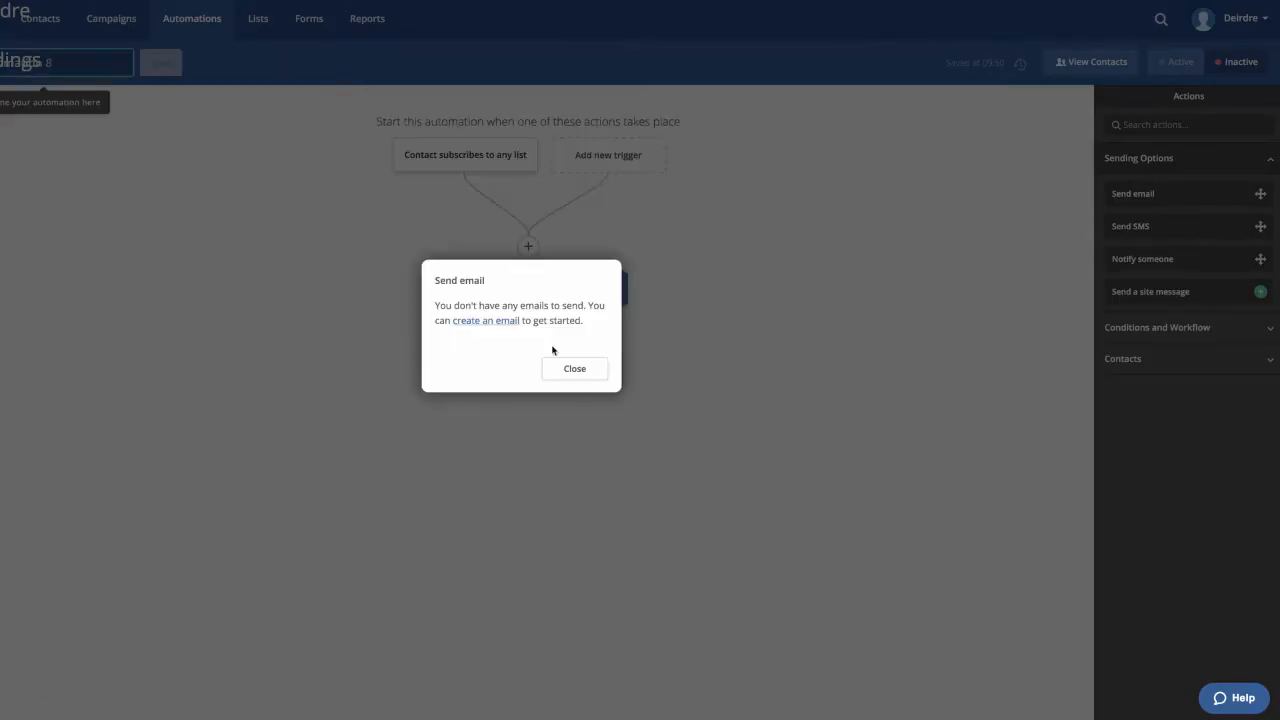
left_click(497, 321)
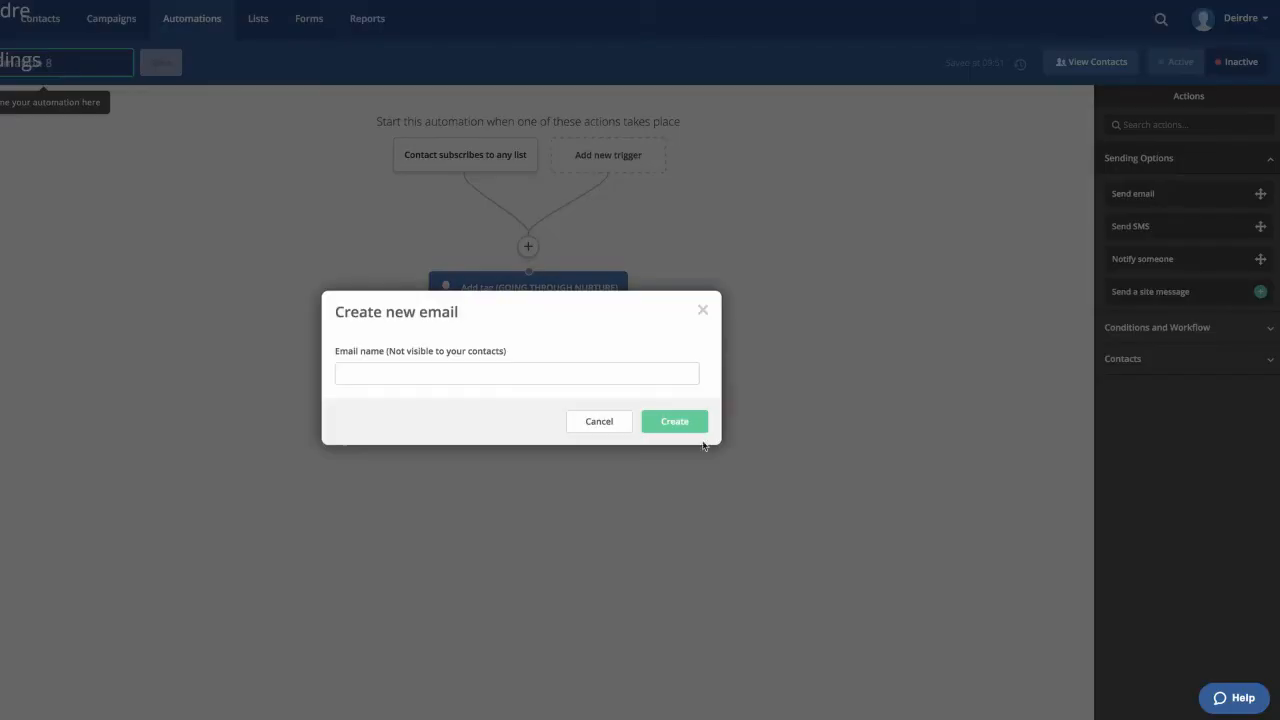
left_click(515, 372)
type("T")
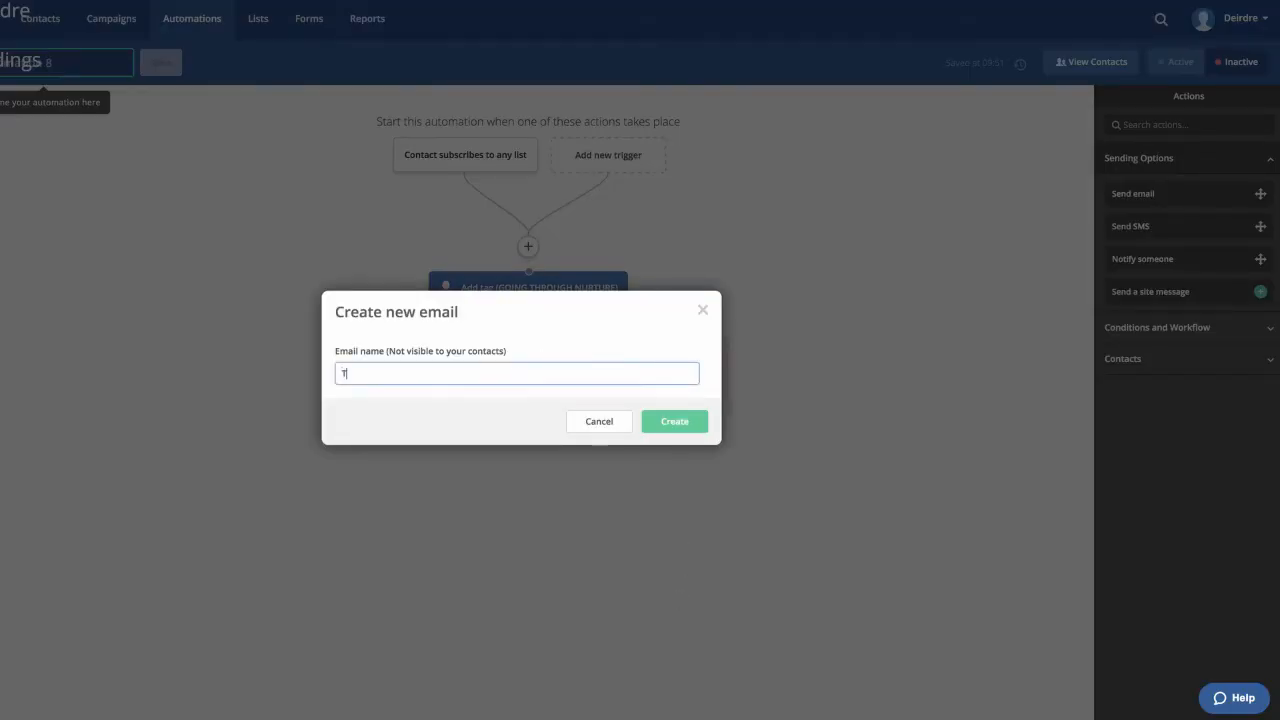
type("EST EMAIL 1")
left_click(672, 421)
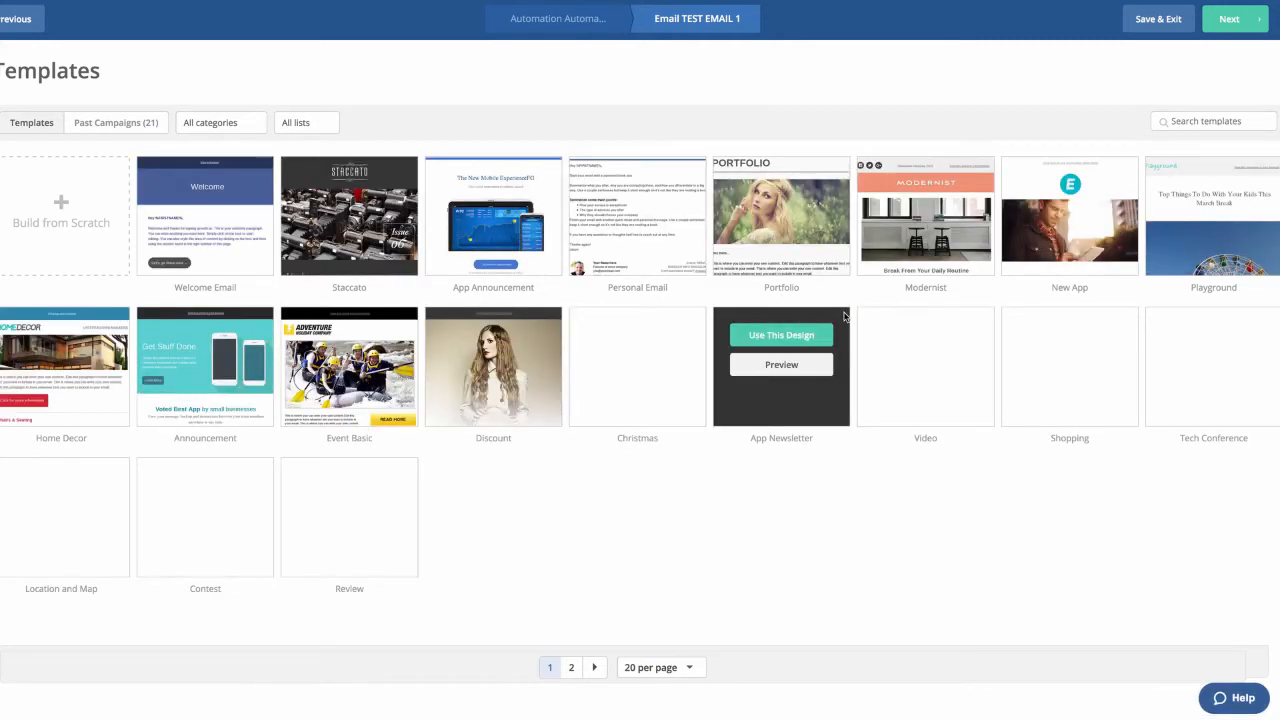
- Use the Portfolio template for the email and set its subject to TEST 1
left_click(812, 183)
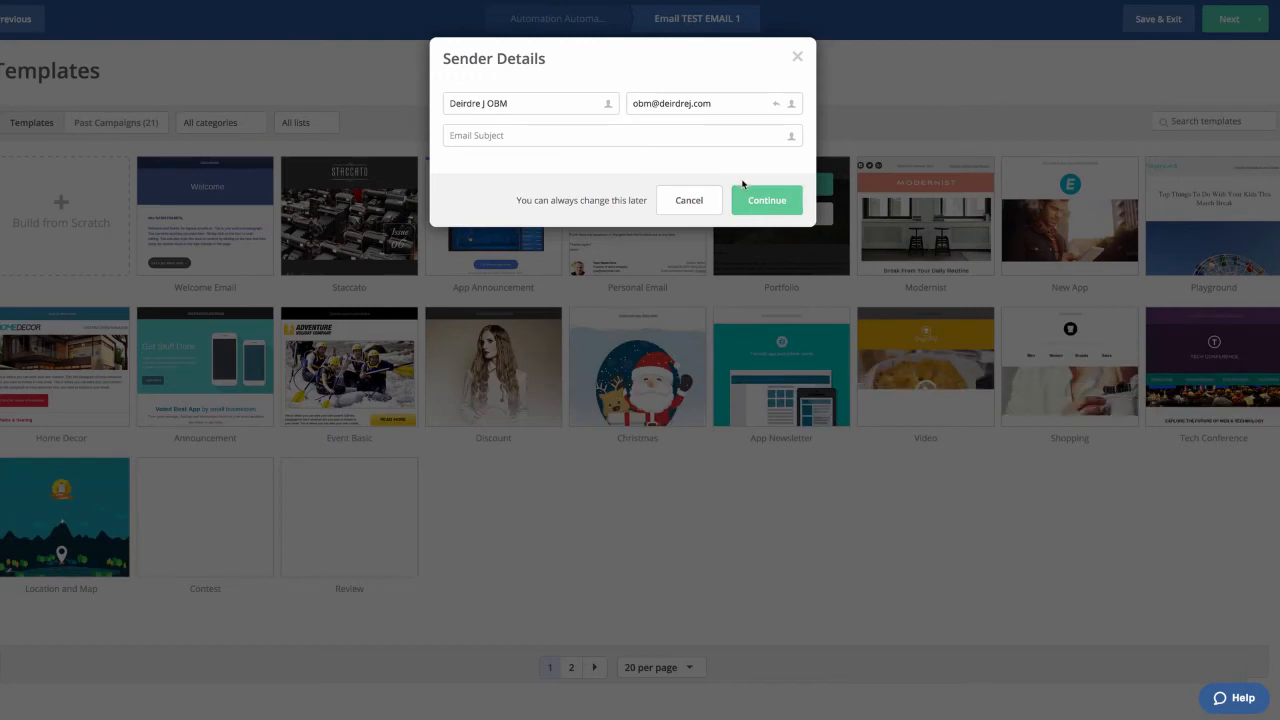
left_click(655, 137)
type("TEST")
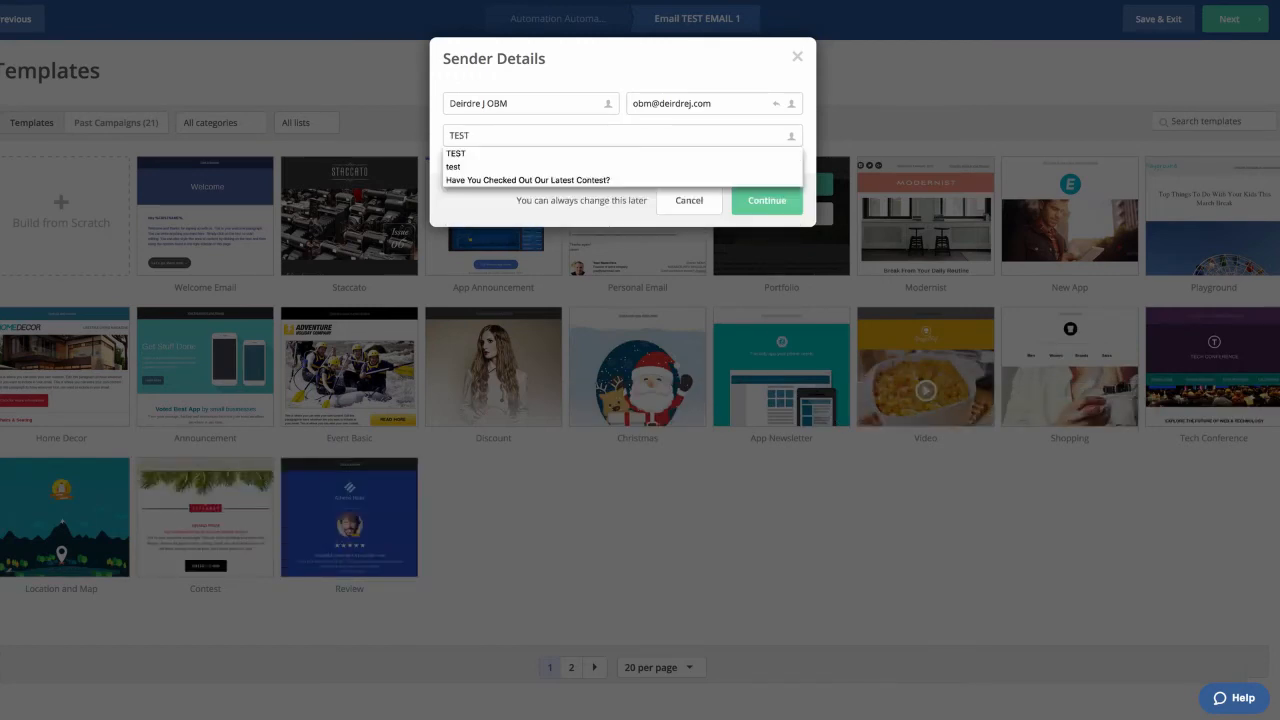
type(" 1")
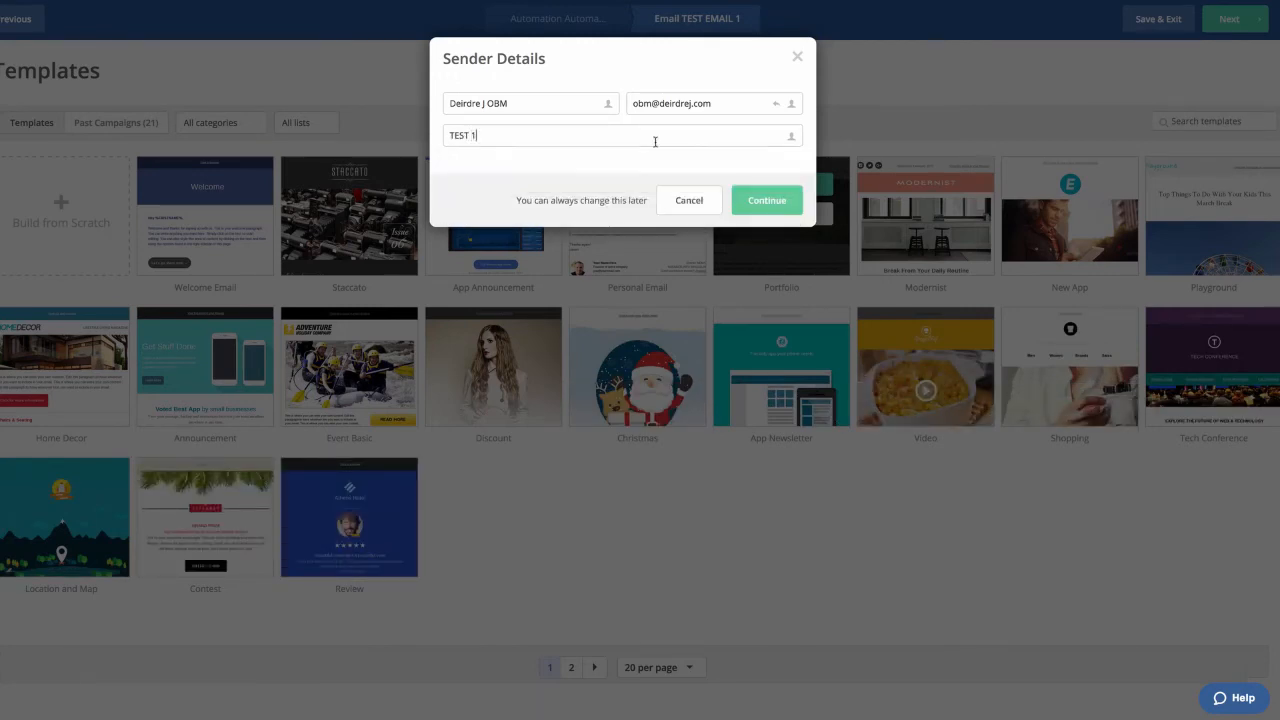
left_click(766, 201)
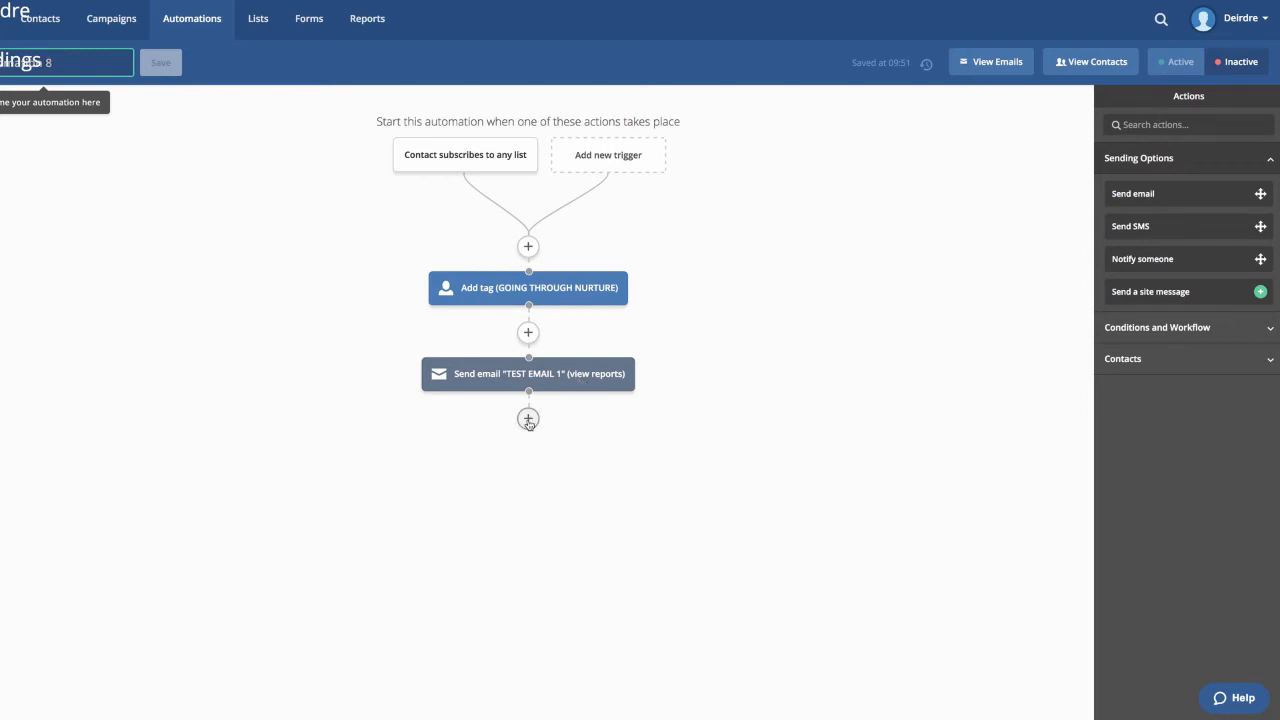
- Add a wait of 24 hours after the TEST EMAIL 1 action
left_click(528, 419)
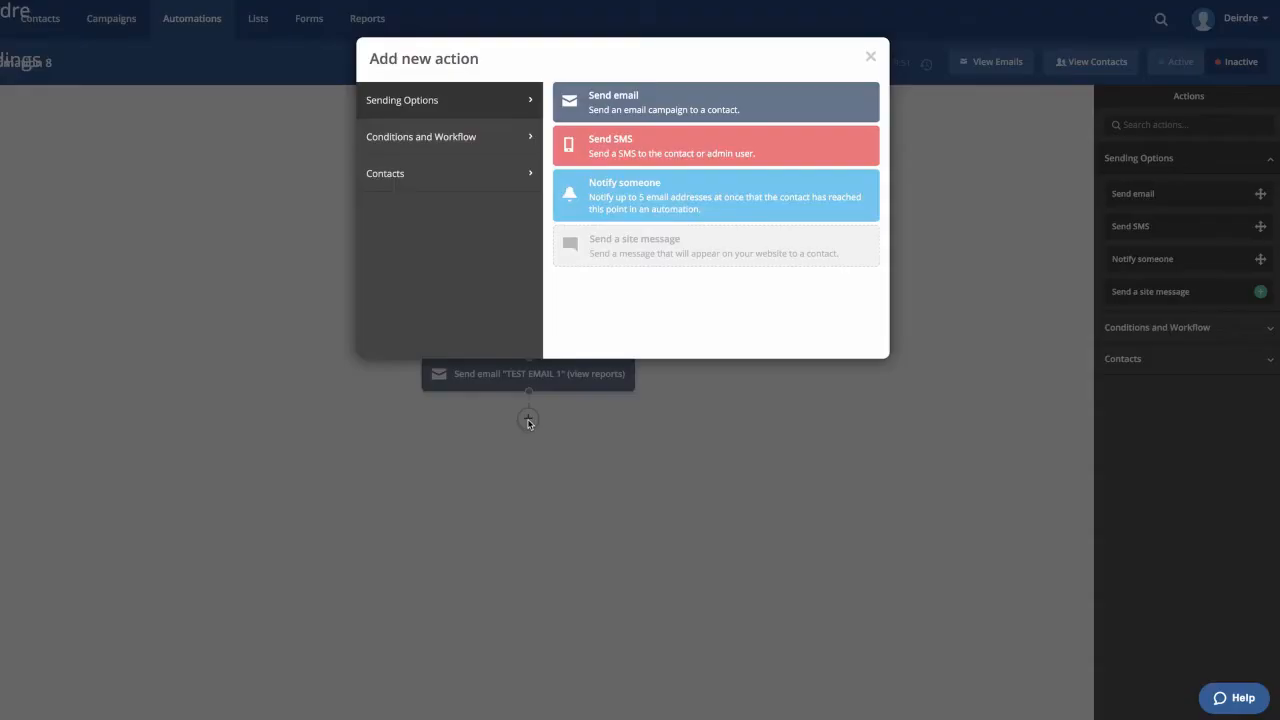
left_click(441, 142)
left_click(651, 111)
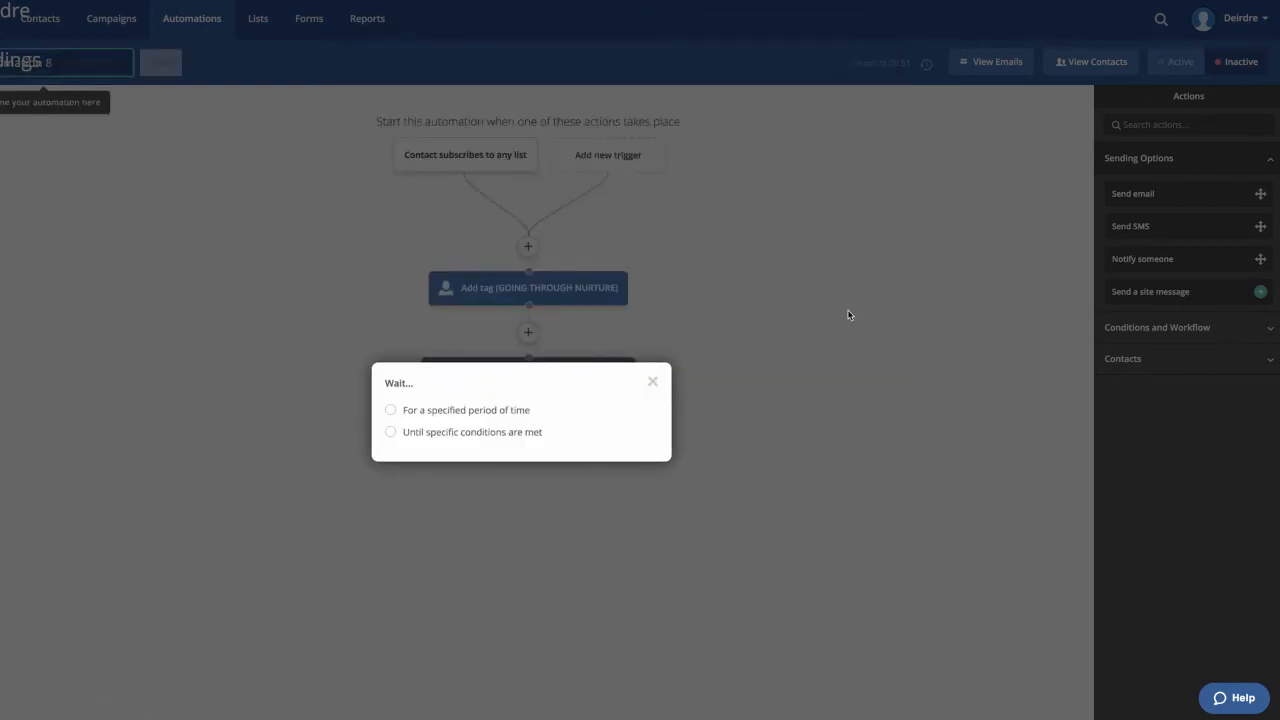
left_click(432, 414)
left_click(546, 410)
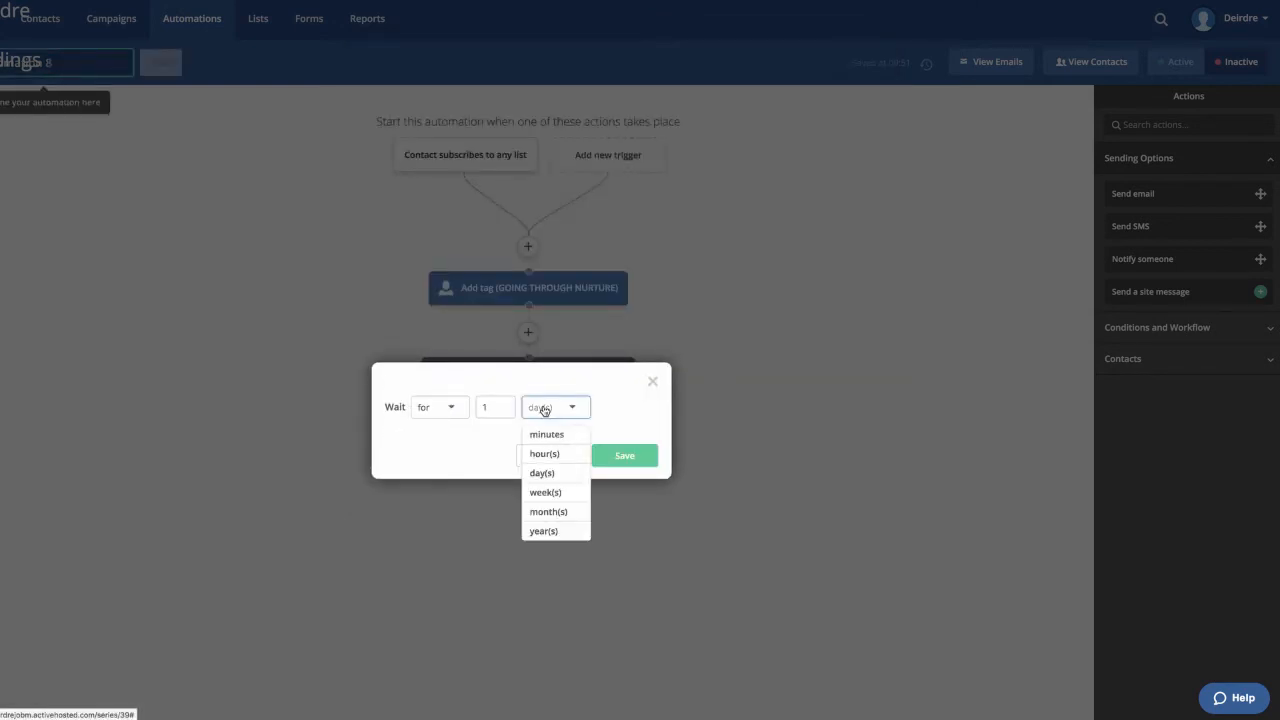
left_click(544, 453)
double_click(494, 407)
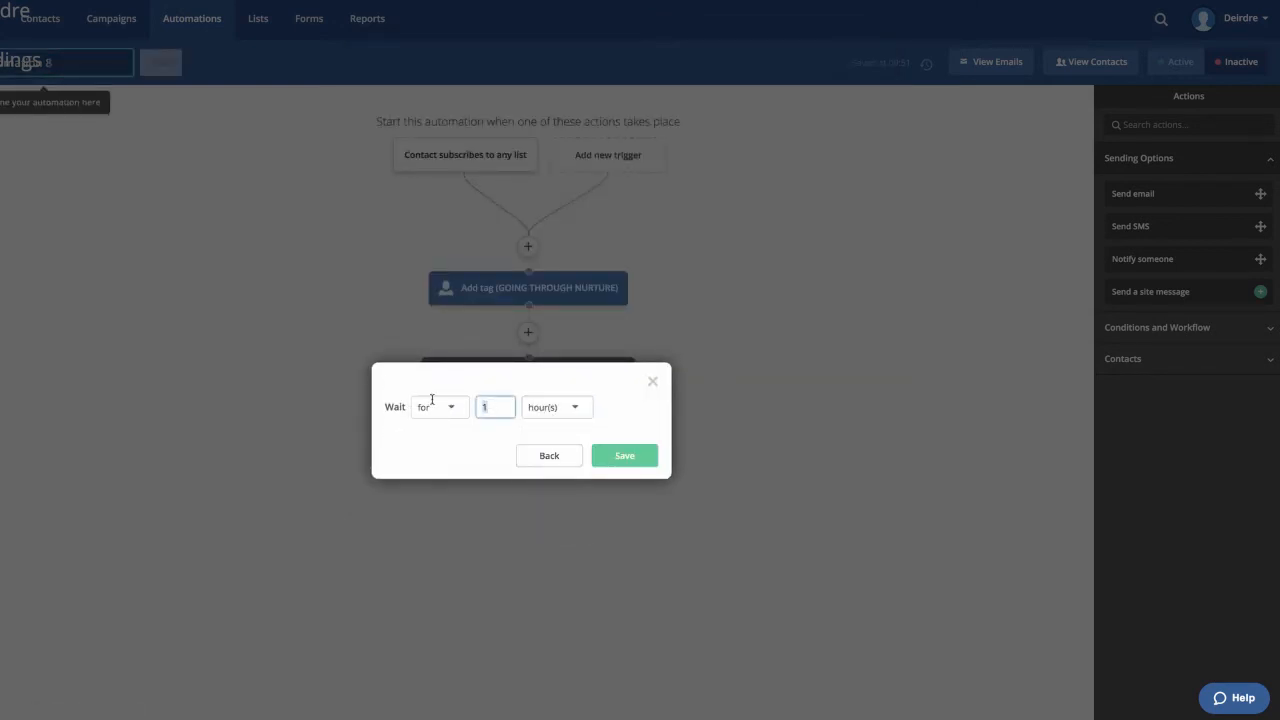
type("24")
left_click(618, 455)
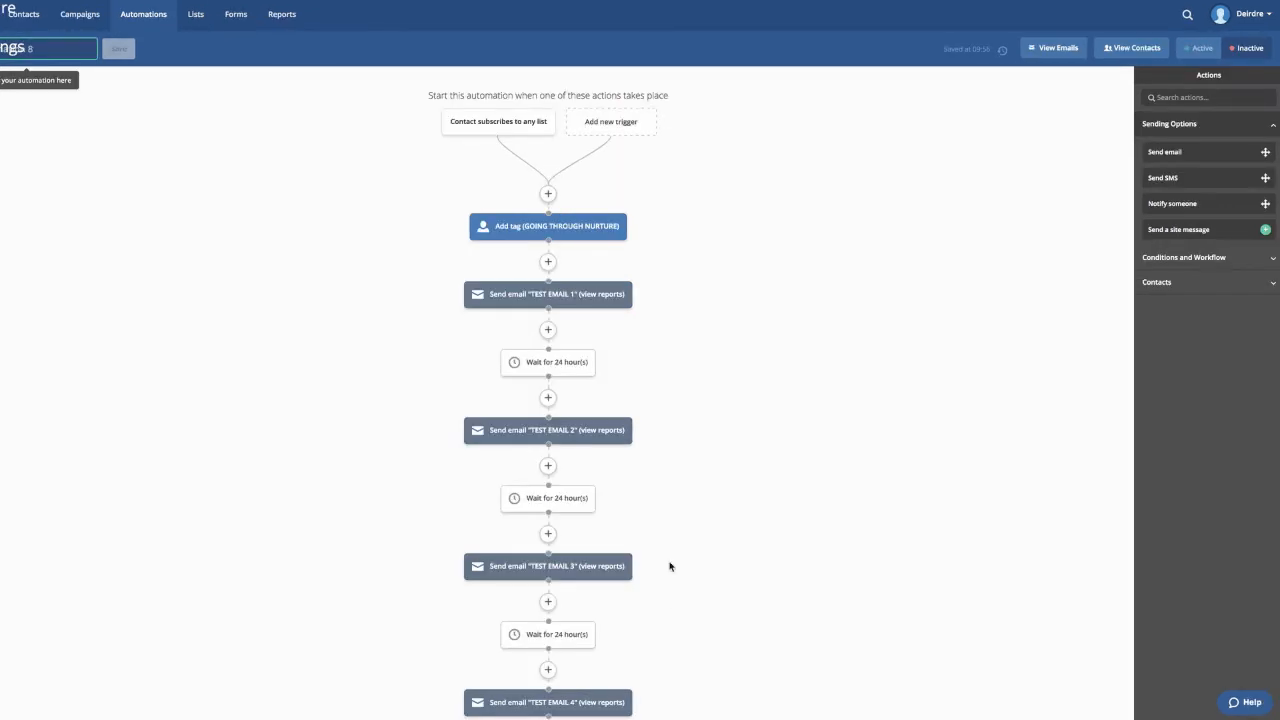
- After TEST EMAIL 5, add an action that removes the GOING THROUGH NURTURE tag from the contact
scroll(604, 313, "down", 3)
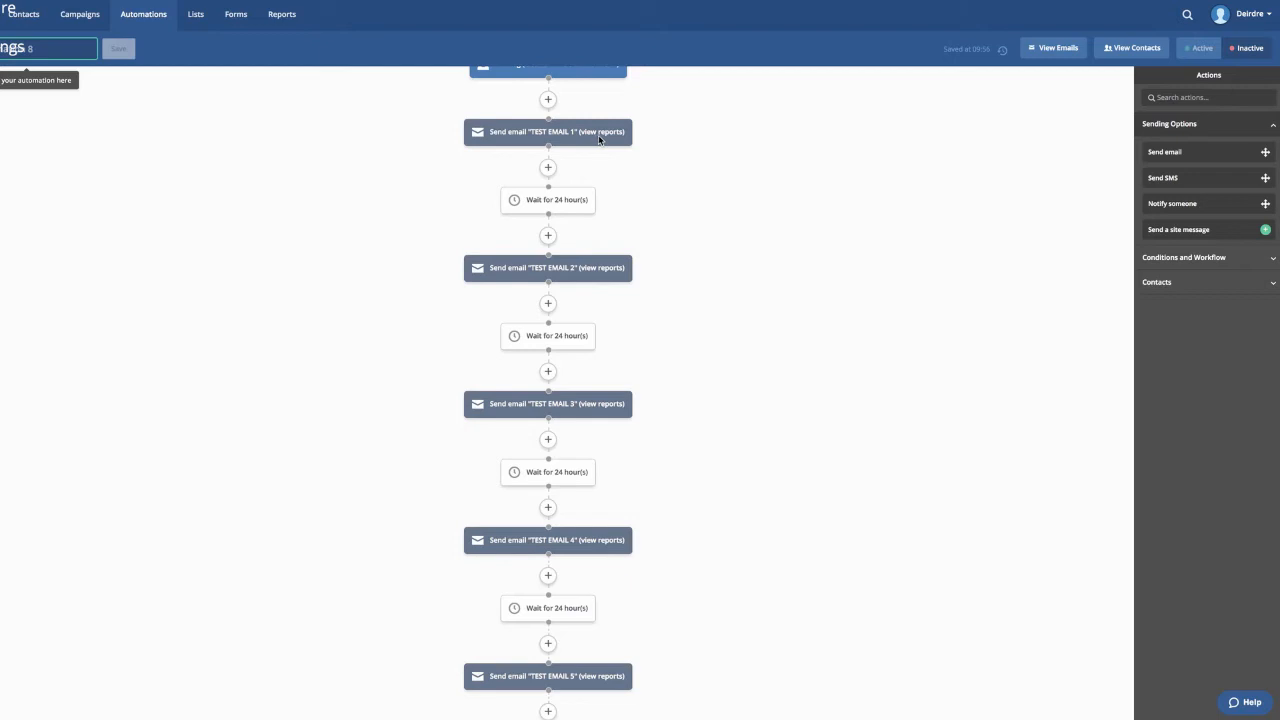
scroll(643, 262, "up", 1)
scroll(640, 582, "up", 1)
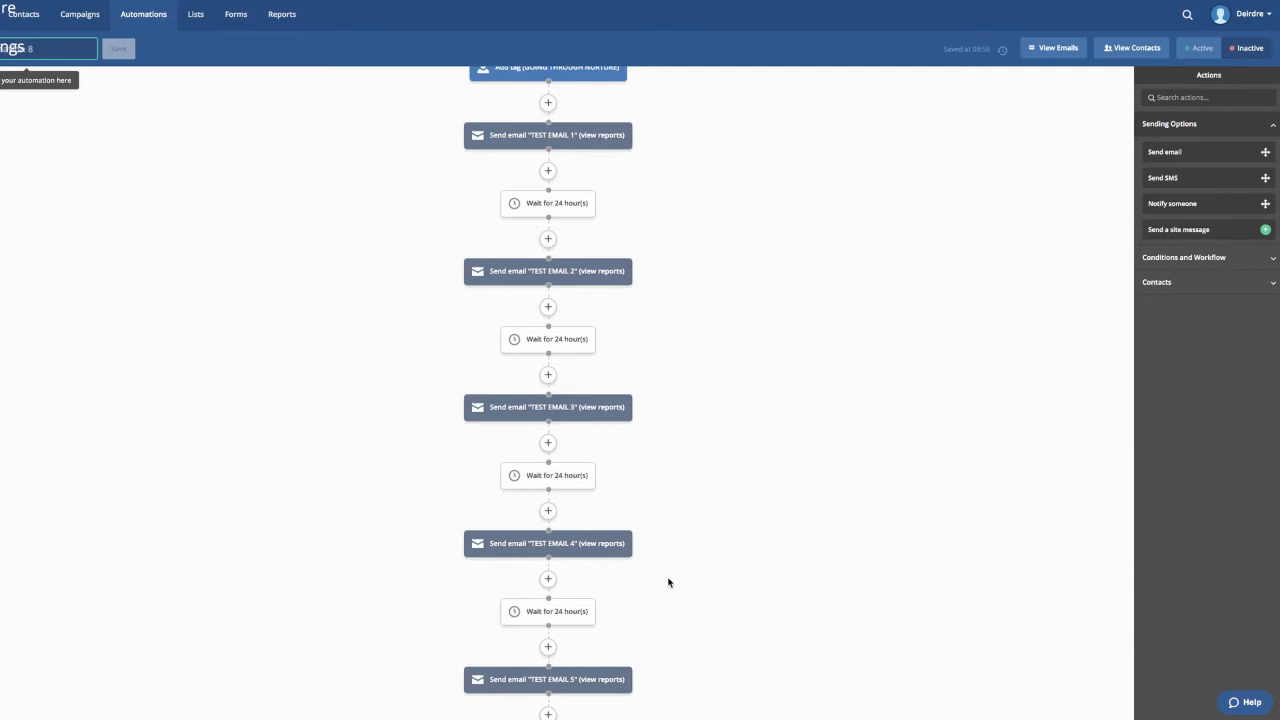
scroll(654, 489, "up", 3)
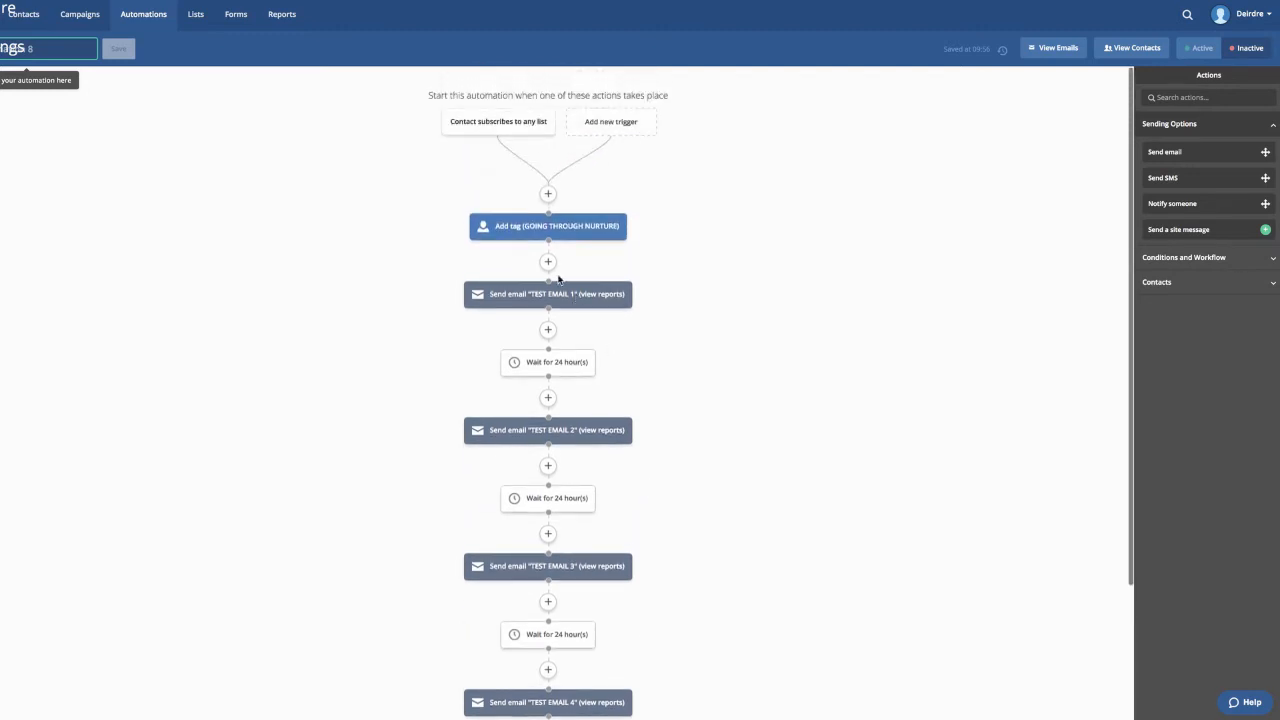
scroll(711, 277, "down", 3)
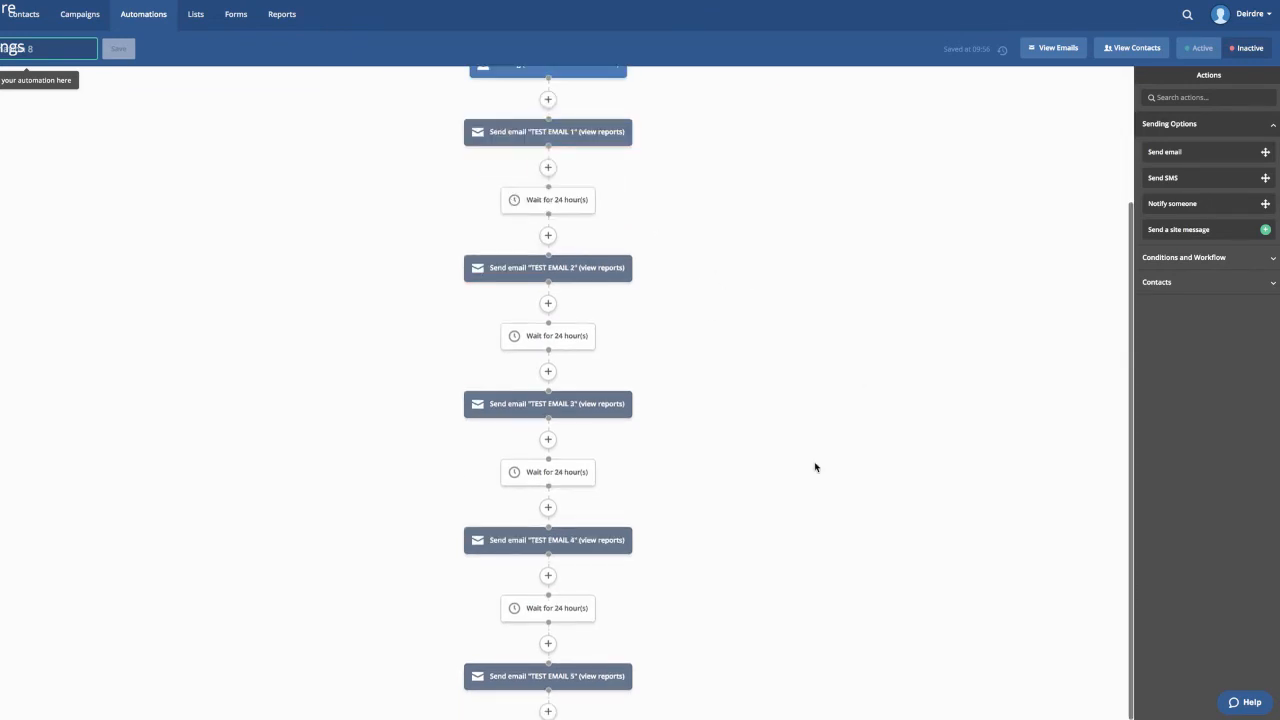
left_click(548, 712)
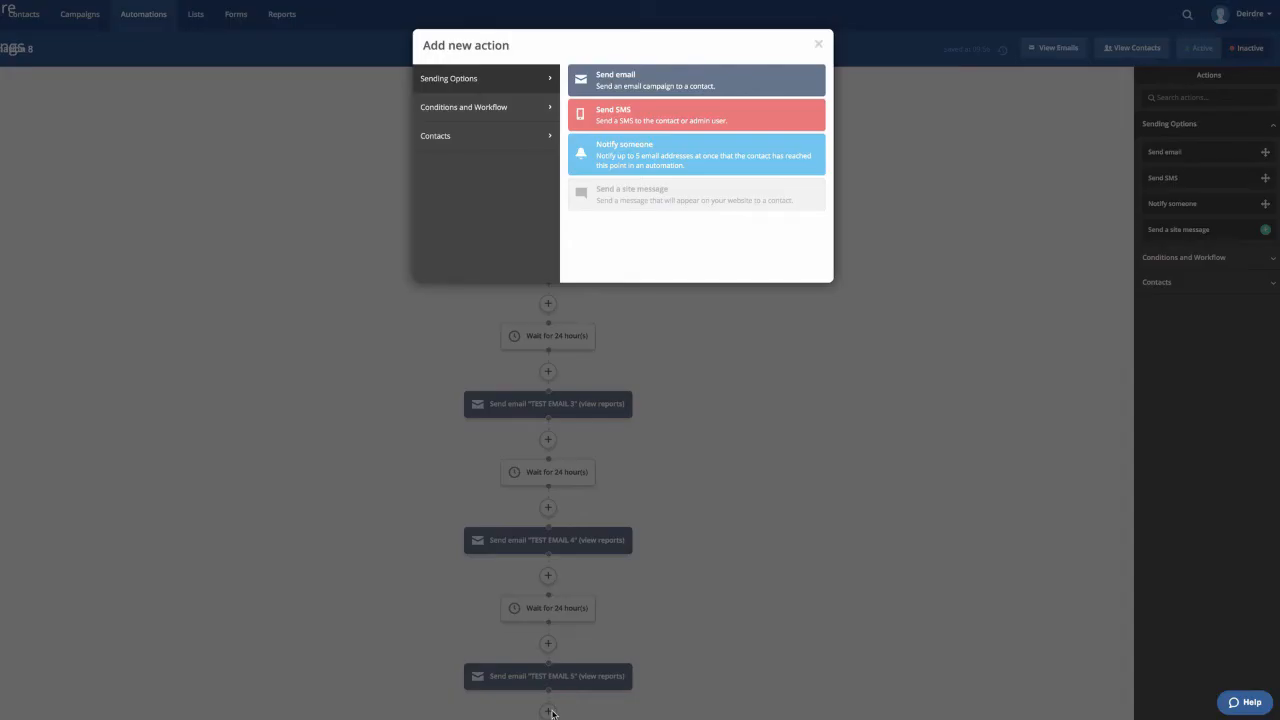
left_click(432, 139)
left_click(686, 224)
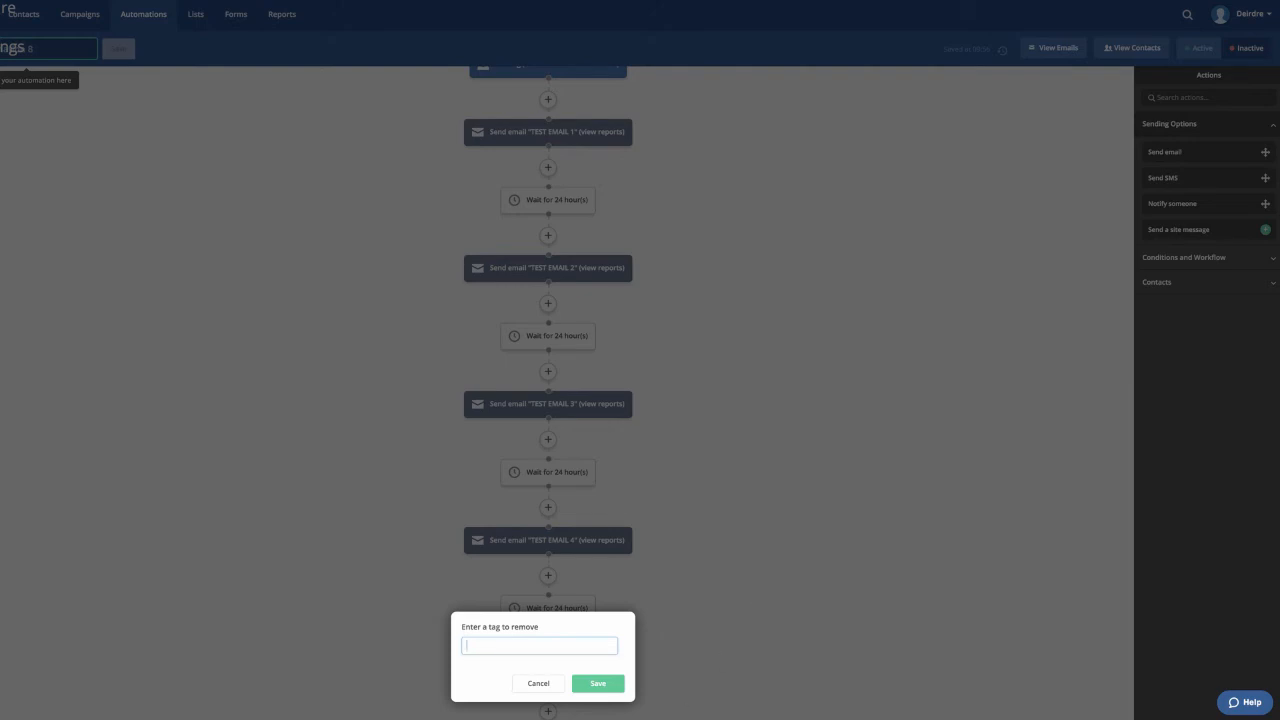
left_click(526, 644)
type("GOING THROUGH NURTURE")
left_click(596, 684)
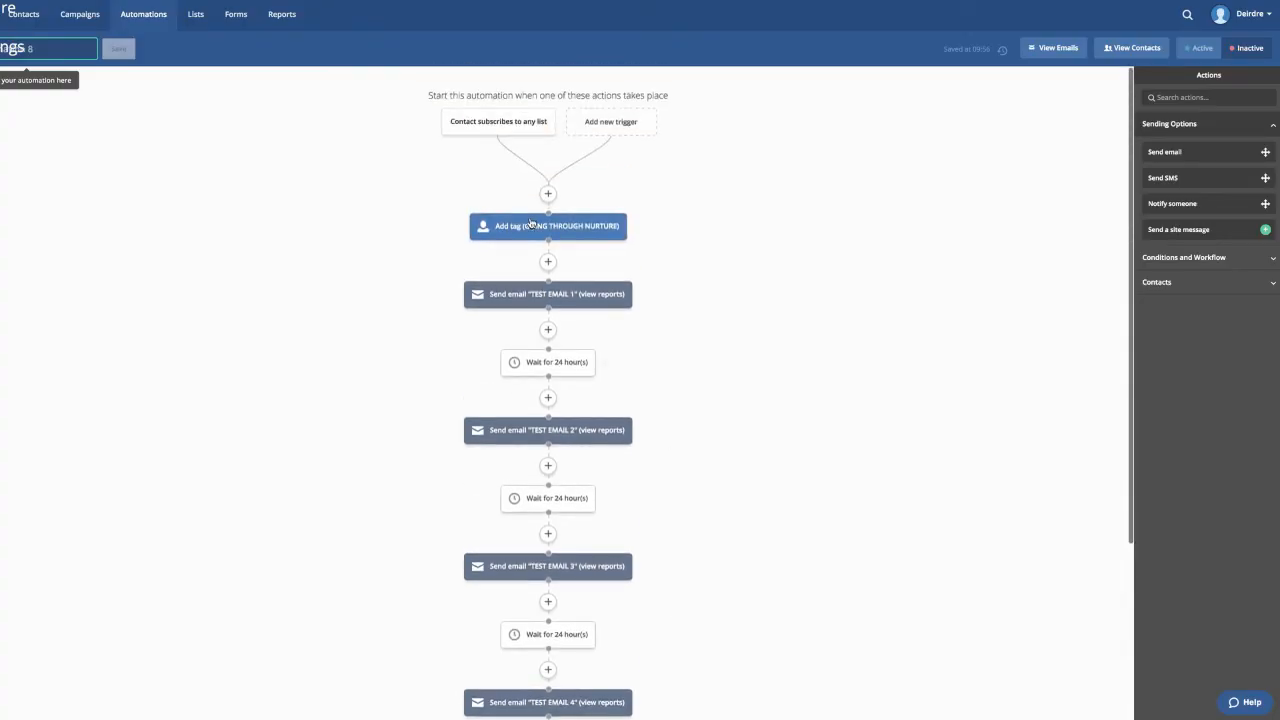
- After the action that removes the GOING THROUGH NURTURE tag, add an action that adds the tag INDOCTRINATED NURTURE
scroll(740, 397, "down", 3)
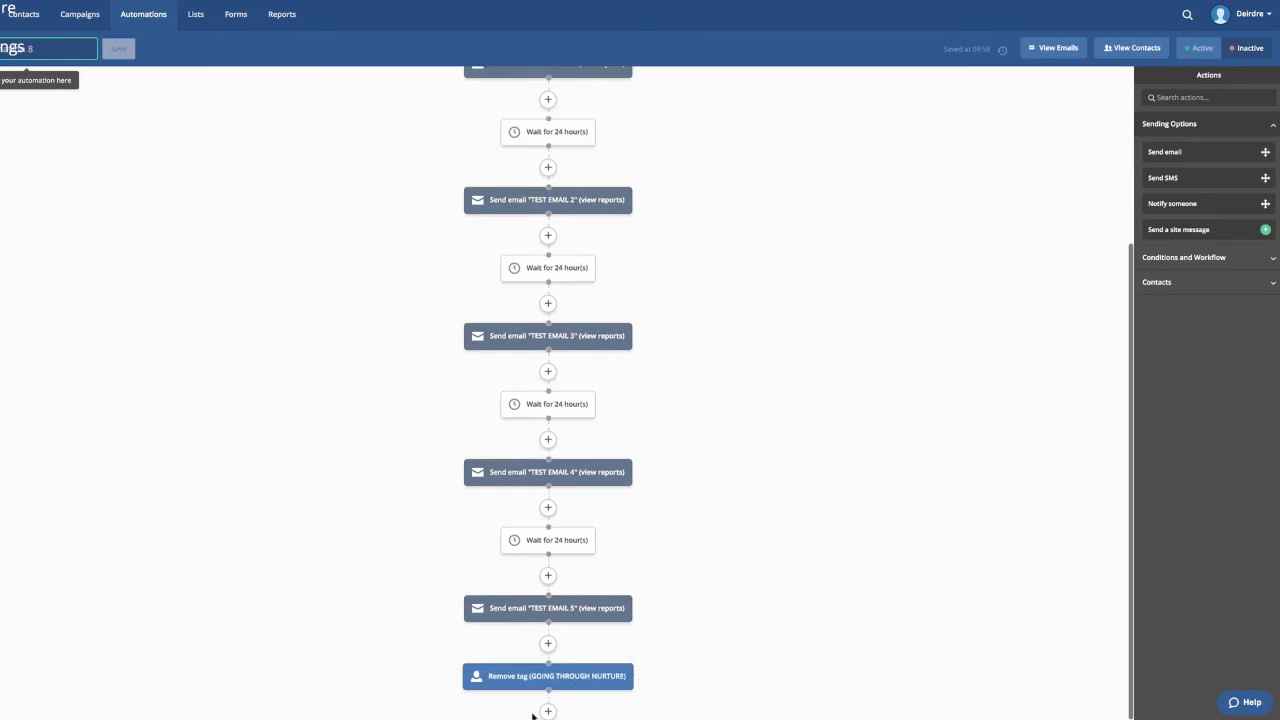
left_click(552, 712)
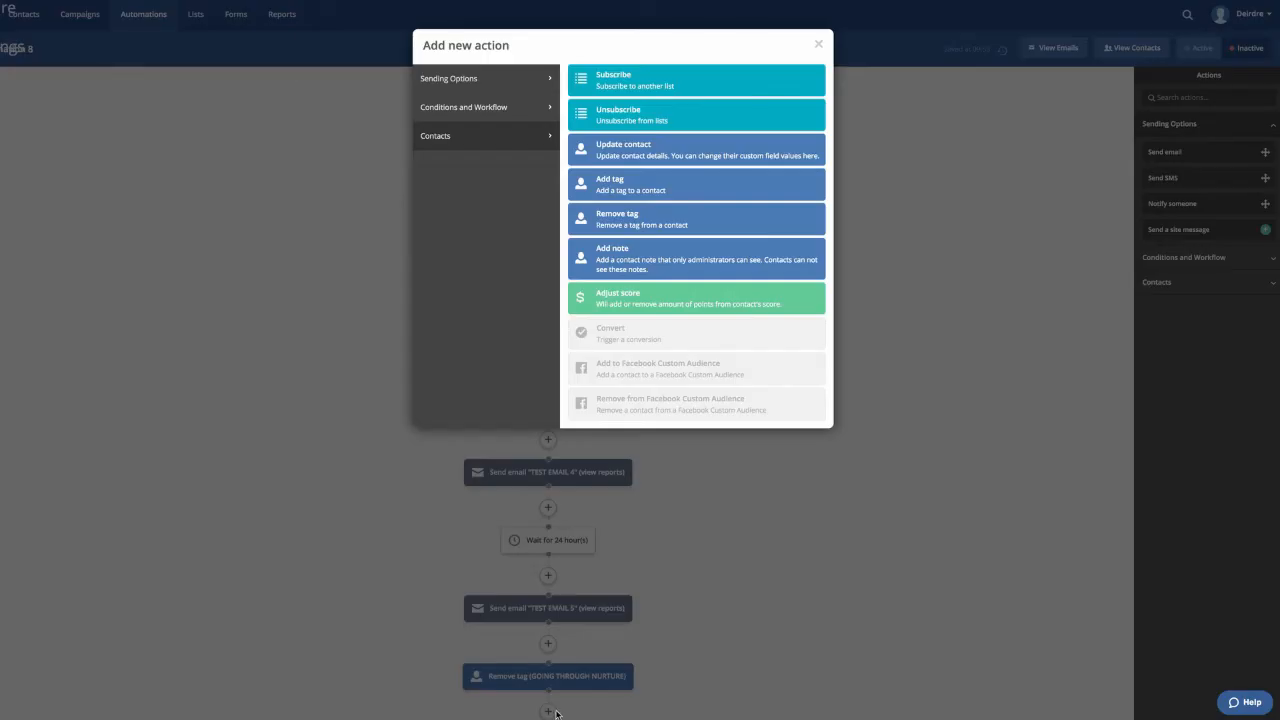
left_click(620, 184)
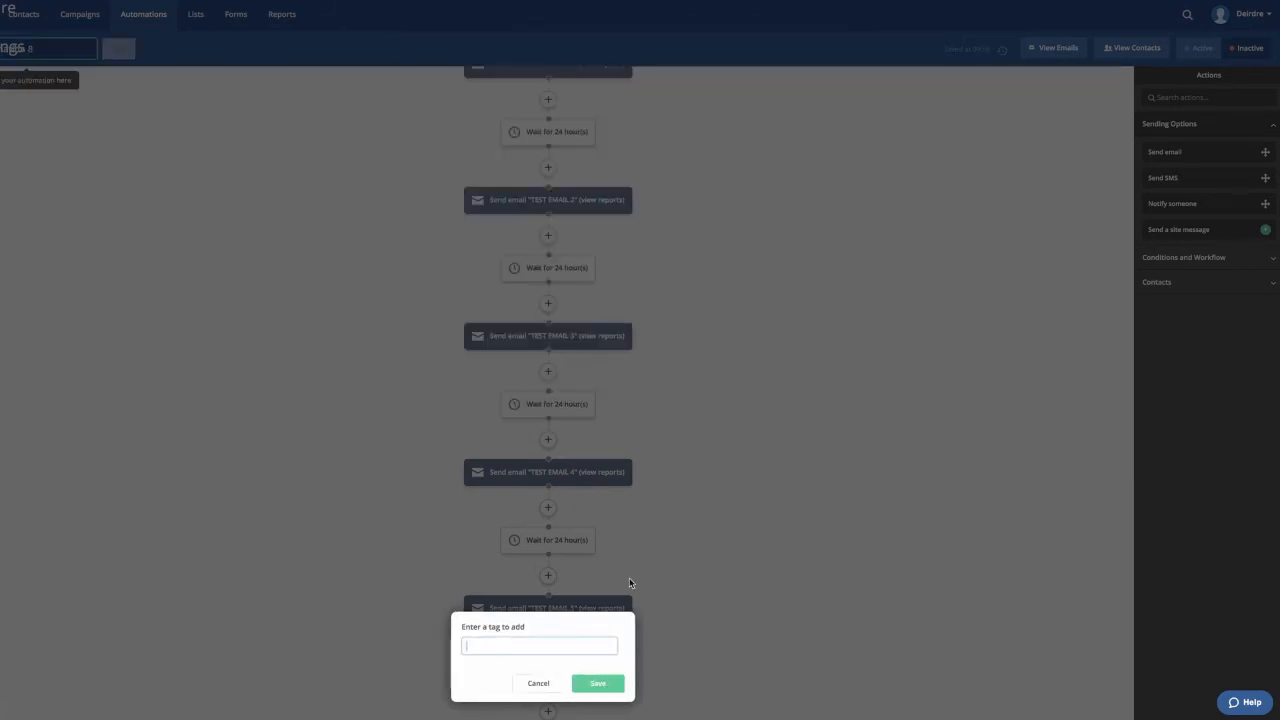
type("INDOC")
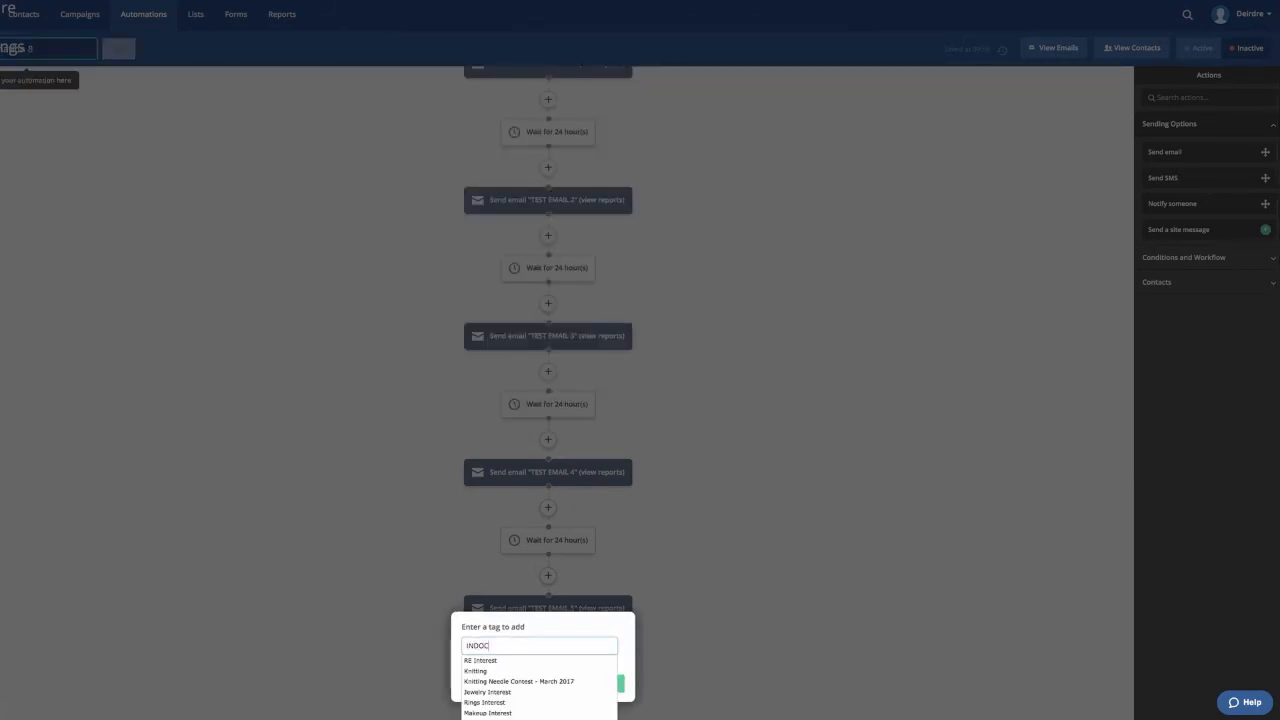
type("TRINATED NU")
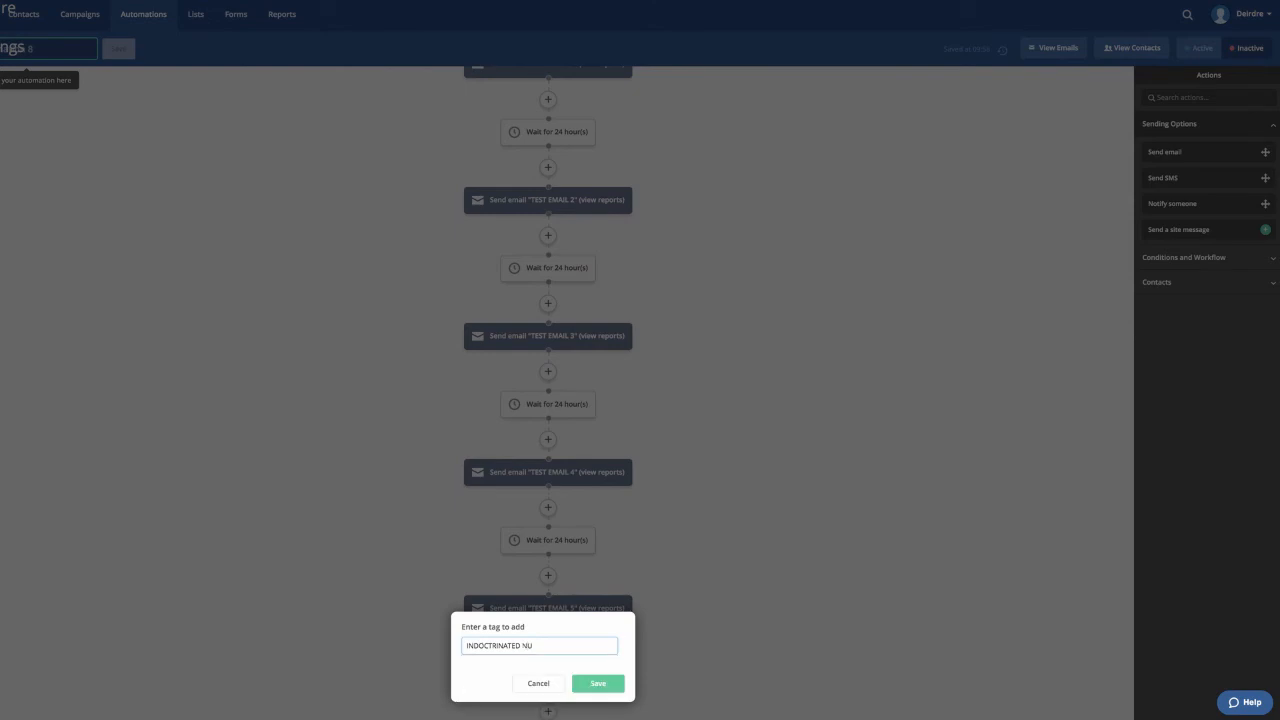
type("RTURE")
left_click(580, 684)
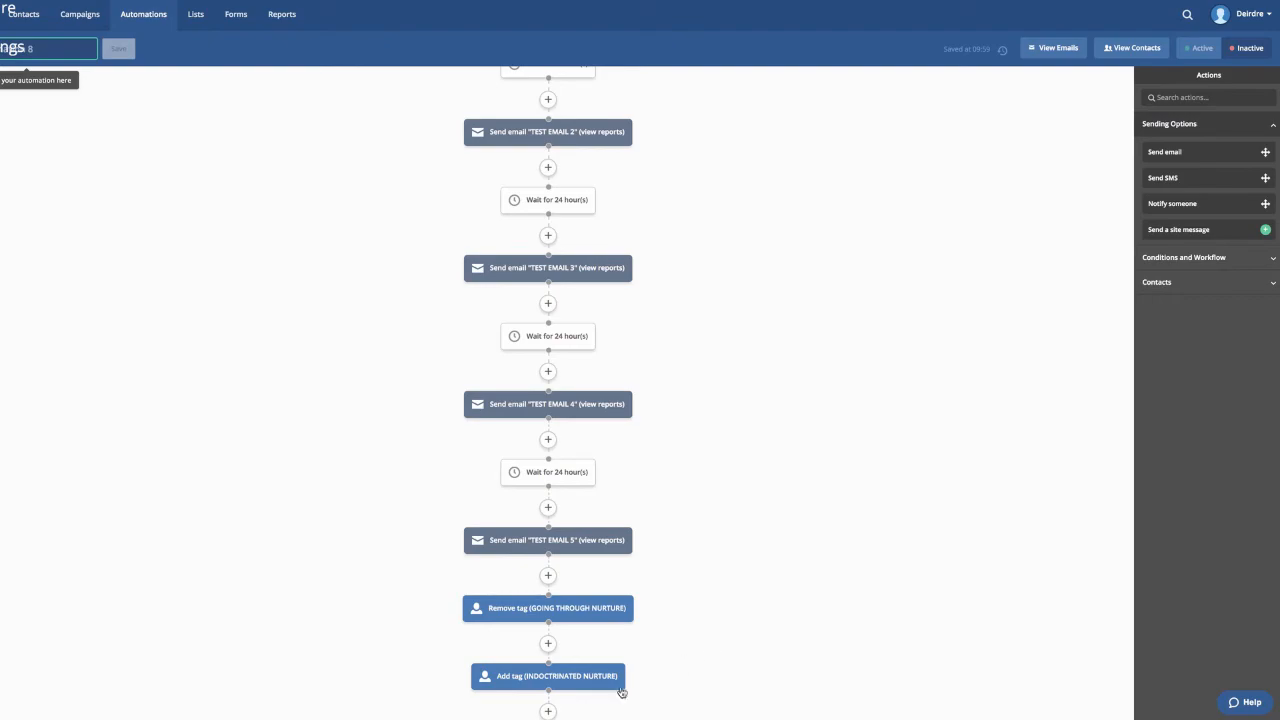
- Add an End this automation action after the INDOCTRINATED NURTURE tag action
left_click(547, 711)
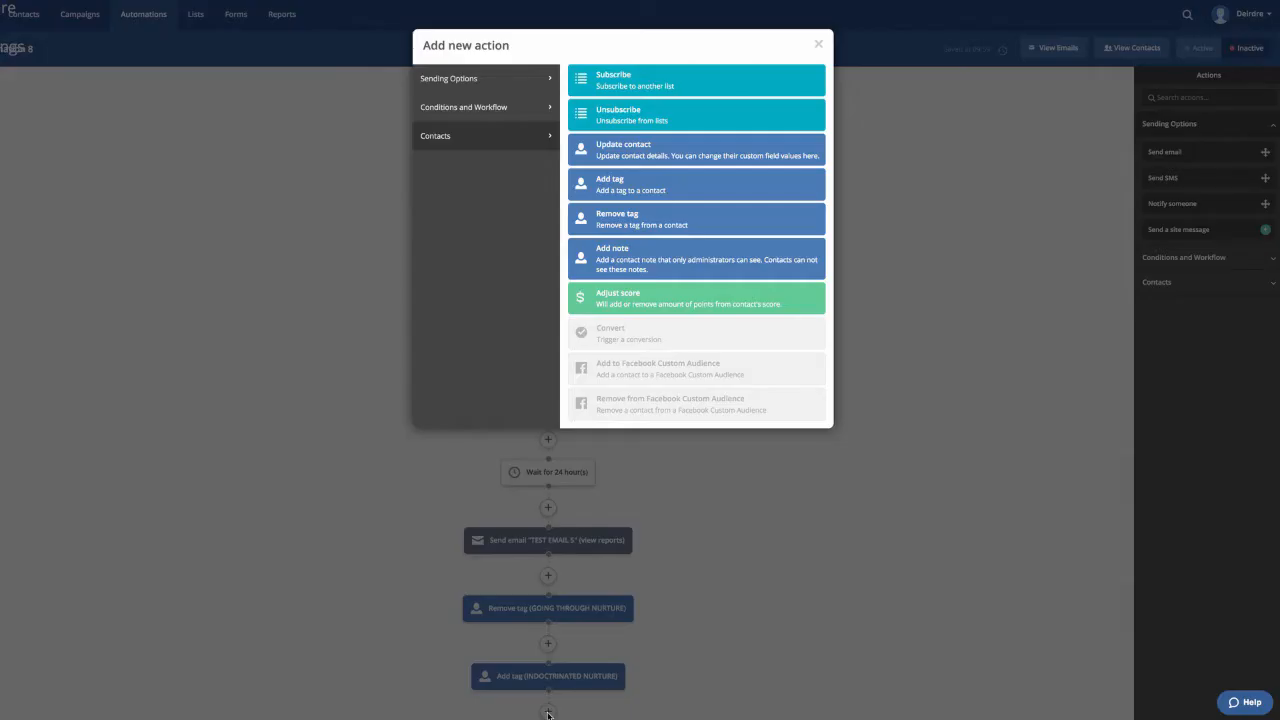
left_click(474, 108)
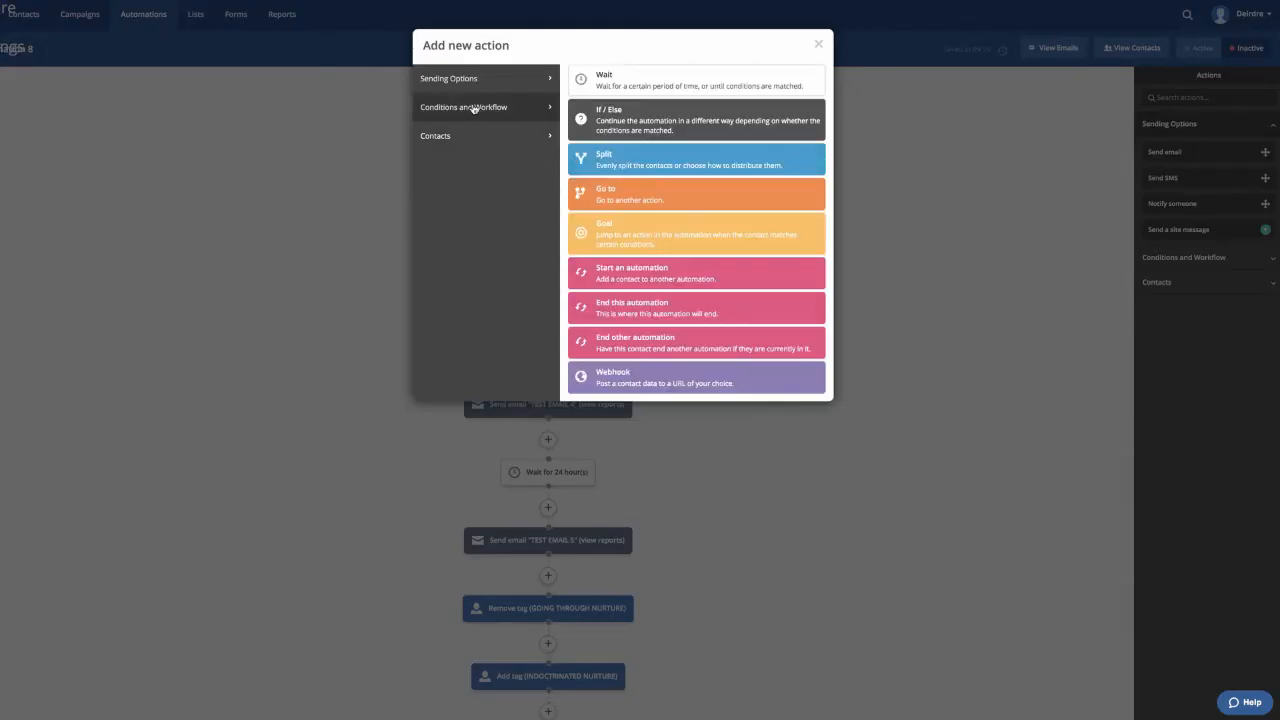
left_click(663, 311)
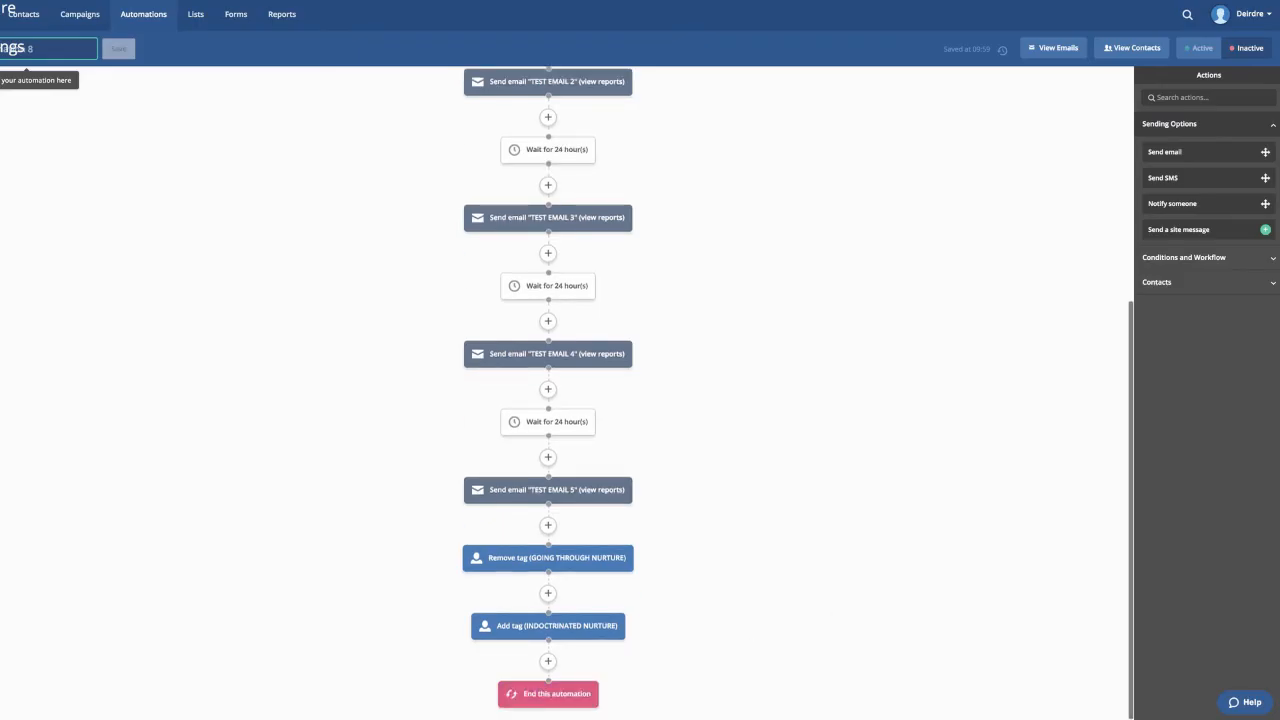
- Insert an If/Else directly below the triggers with the condition that the contact's tag NURTURE INDOCTRINATED exists
scroll(783, 554, "up", 5)
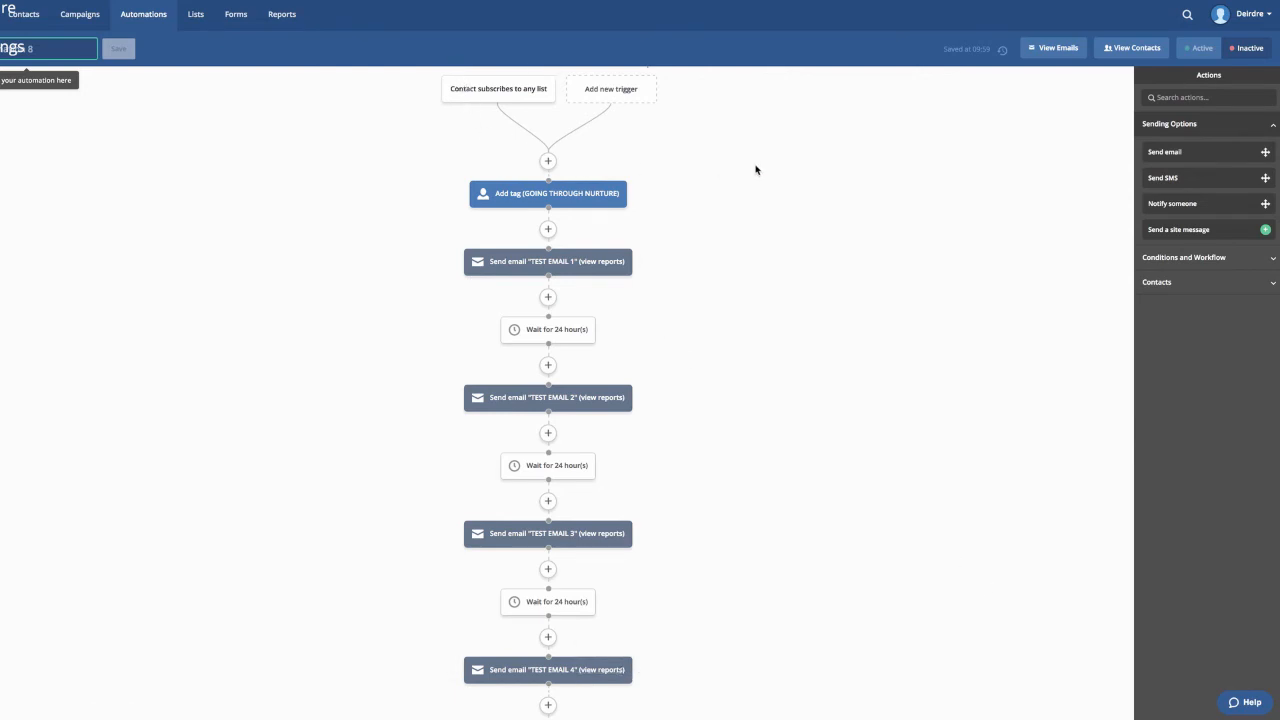
left_click(548, 161)
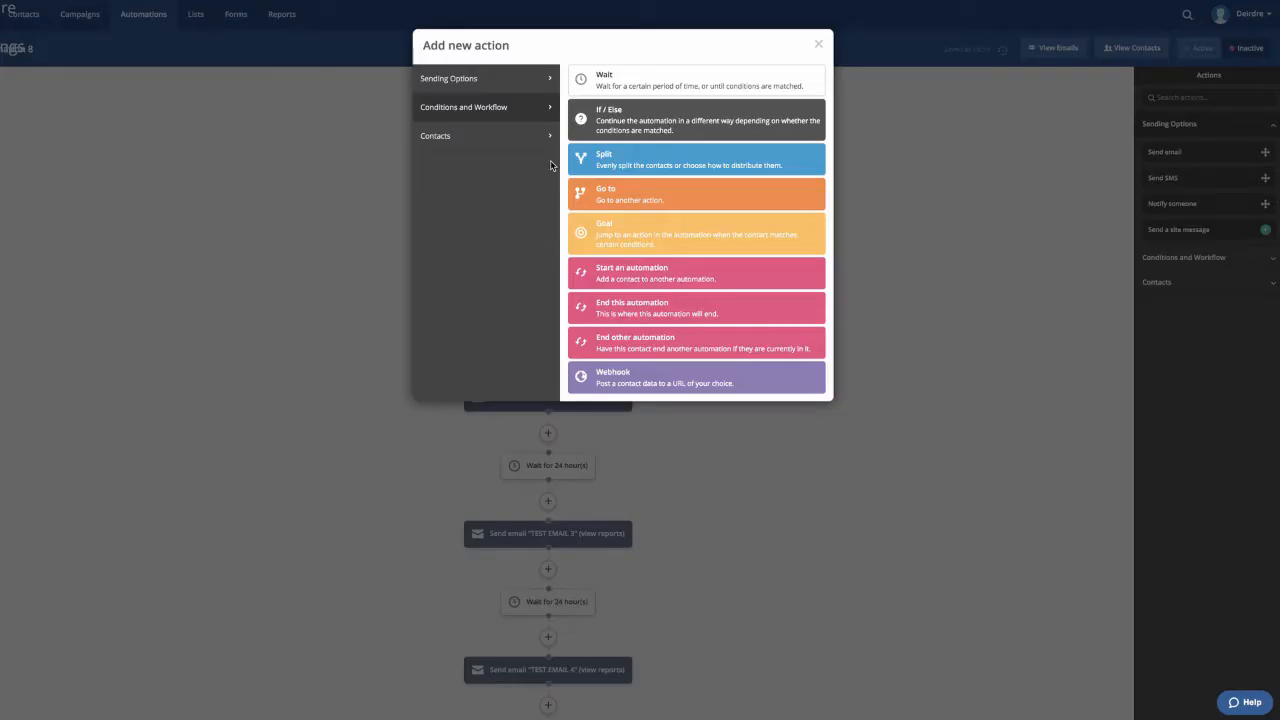
left_click(659, 120)
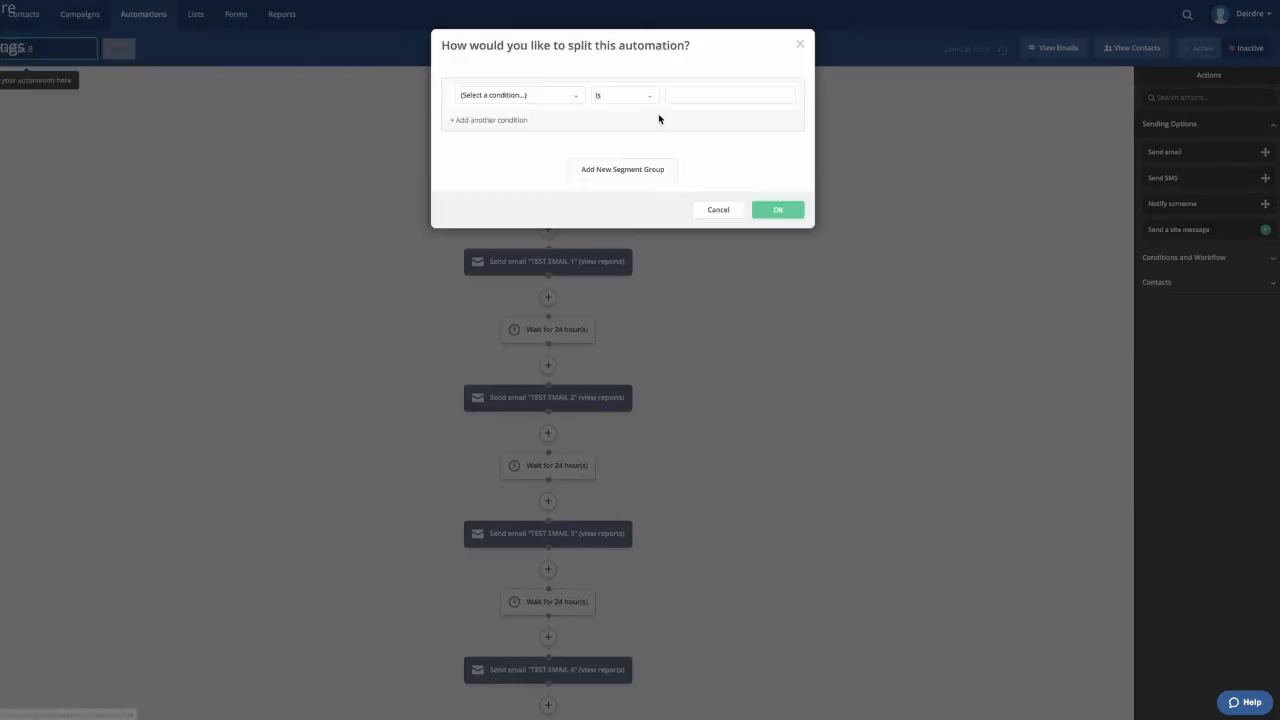
left_click(500, 95)
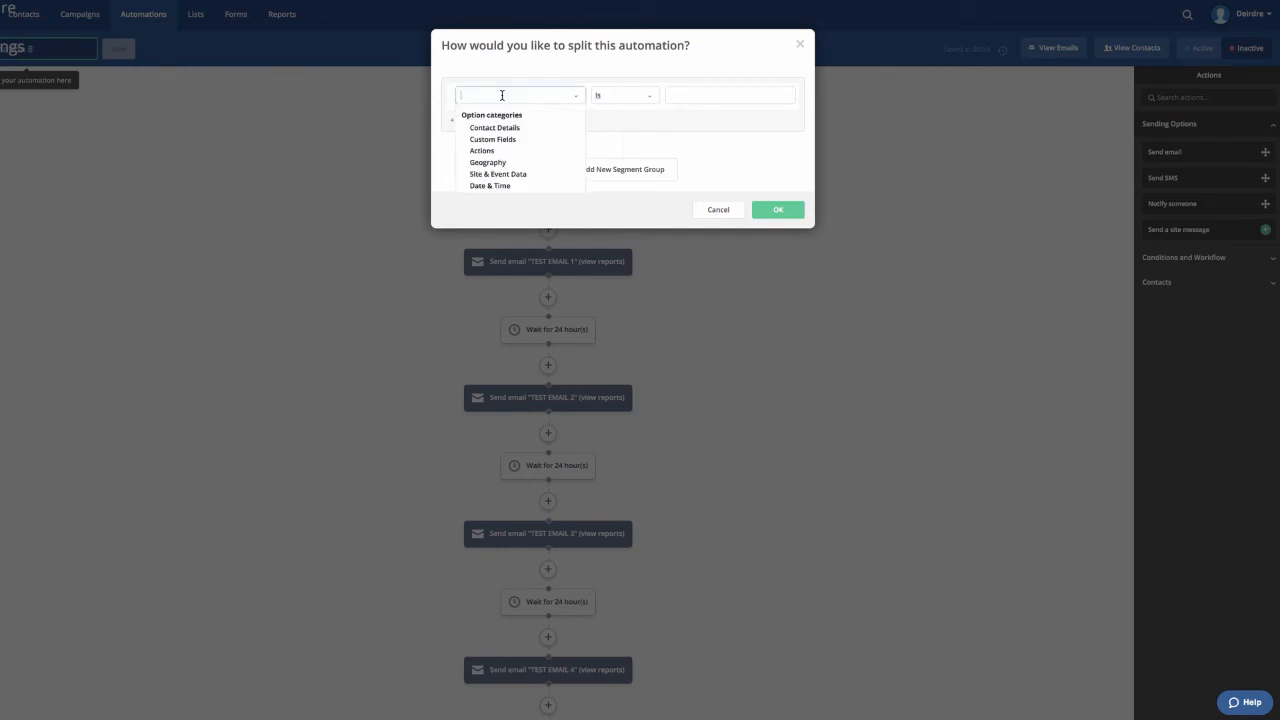
left_click(530, 96)
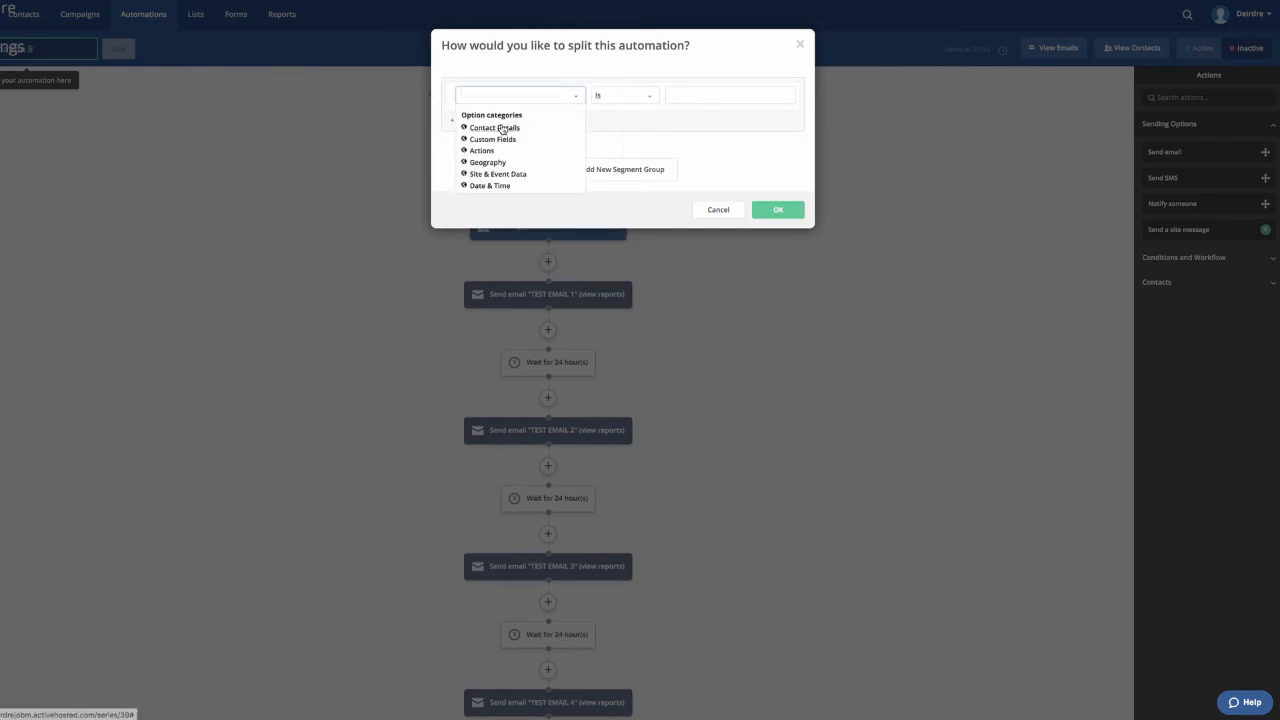
left_click(496, 128)
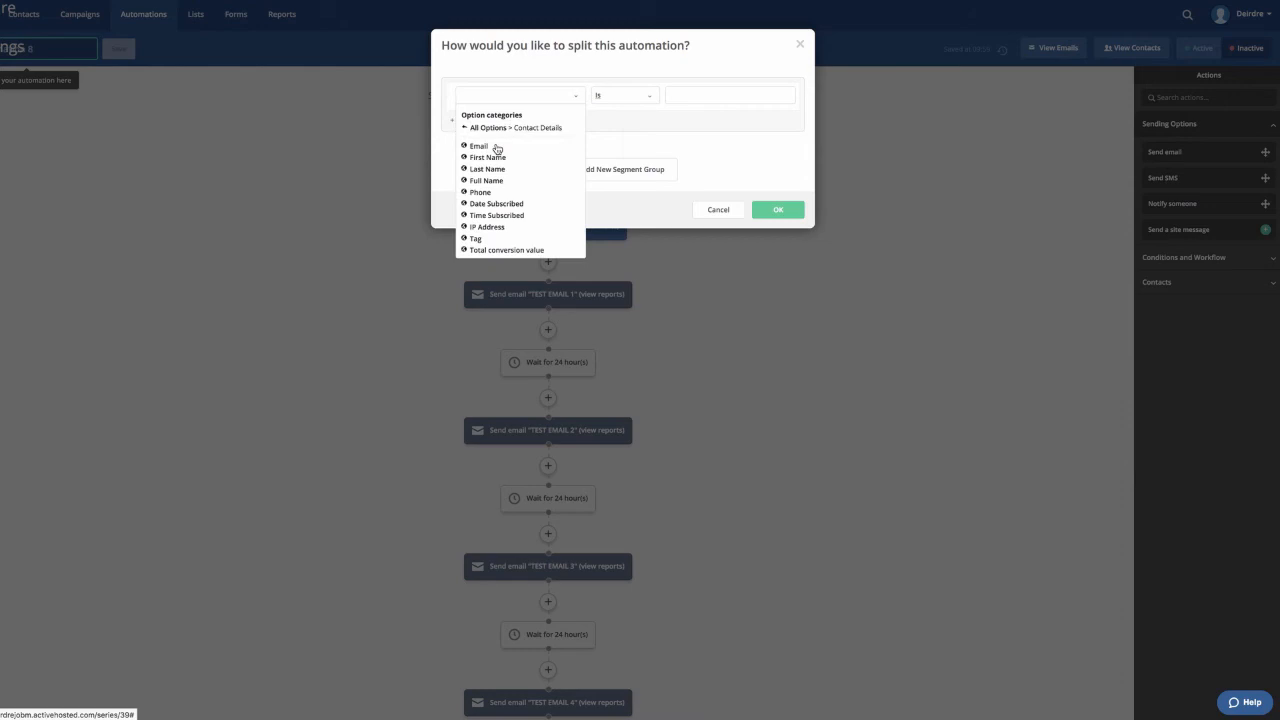
left_click(483, 240)
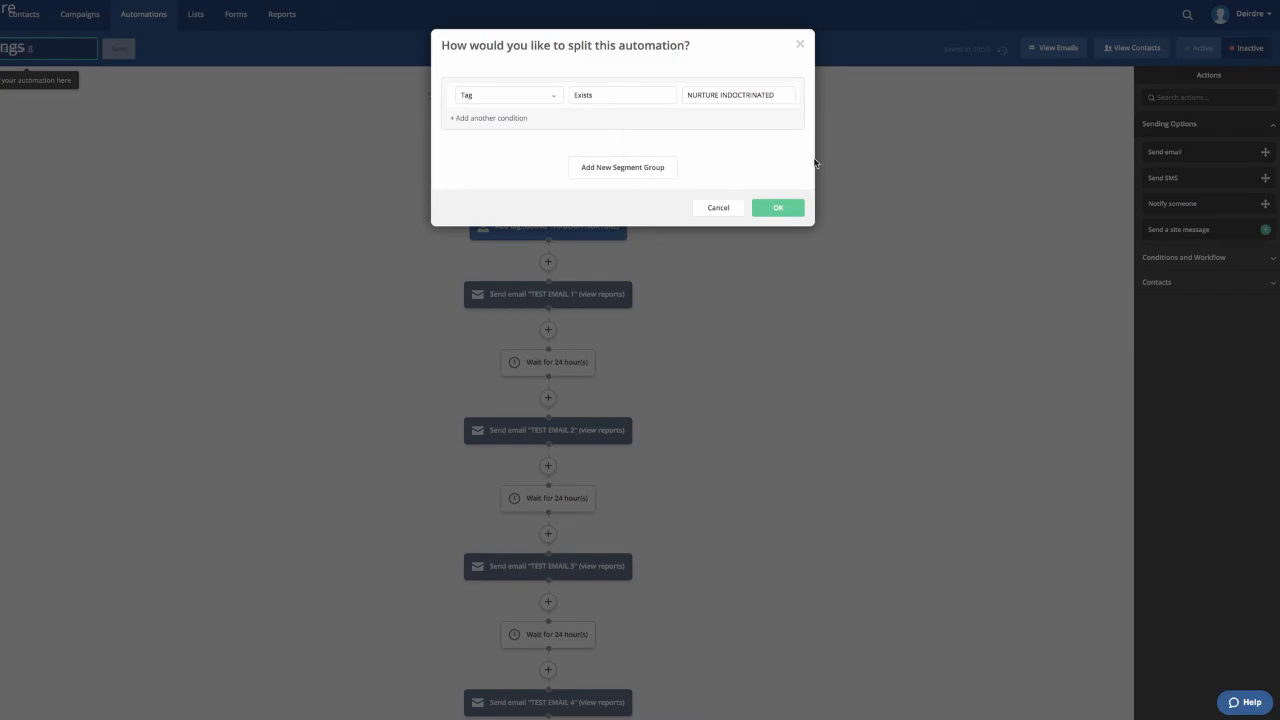
left_click(779, 208)
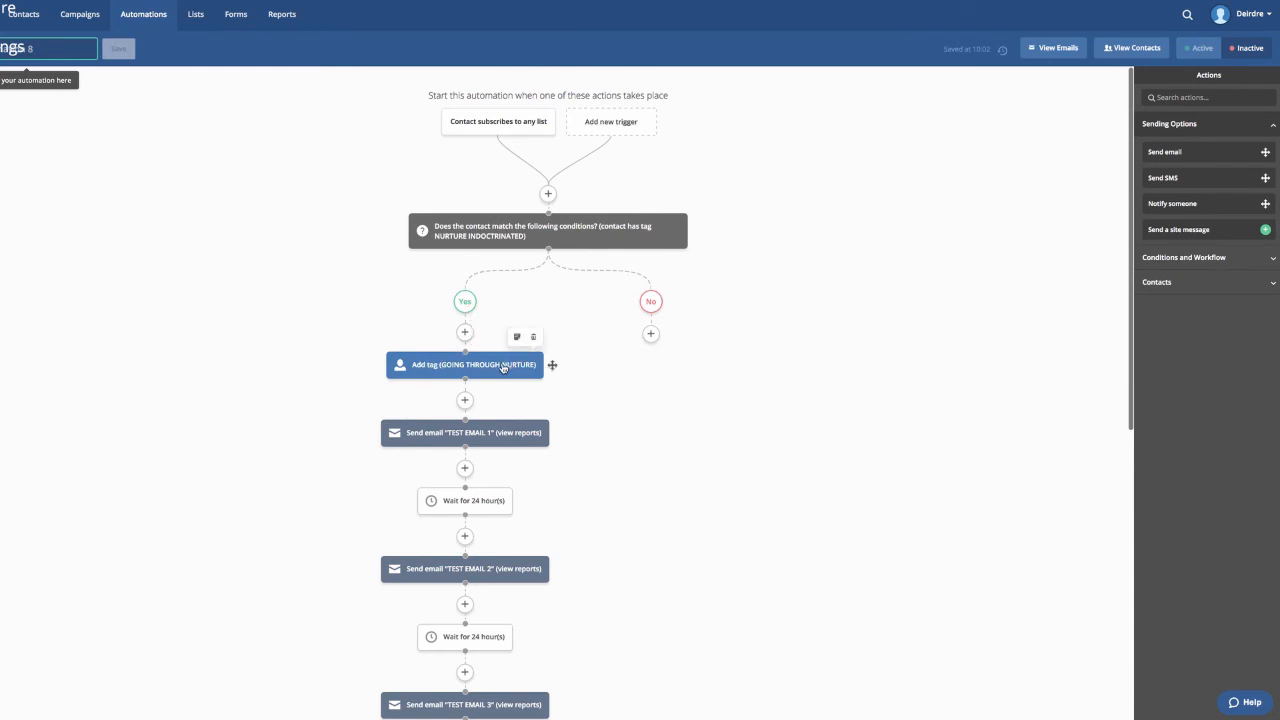
- Move the GOING THROUGH NURTURE tag action and all following actions to the No branch, with waiting contacts moving to the new Wait position
left_click_drag(552, 365, 651, 337)
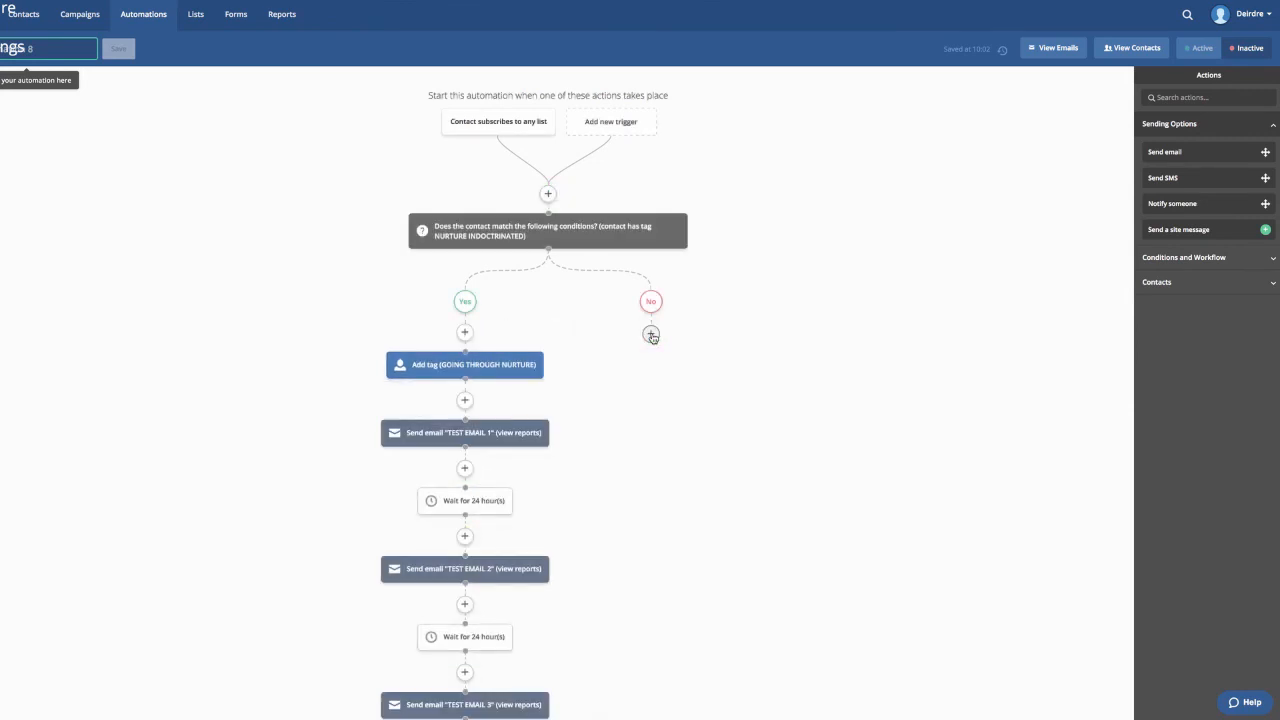
left_click_drag(552, 365, 756, 330)
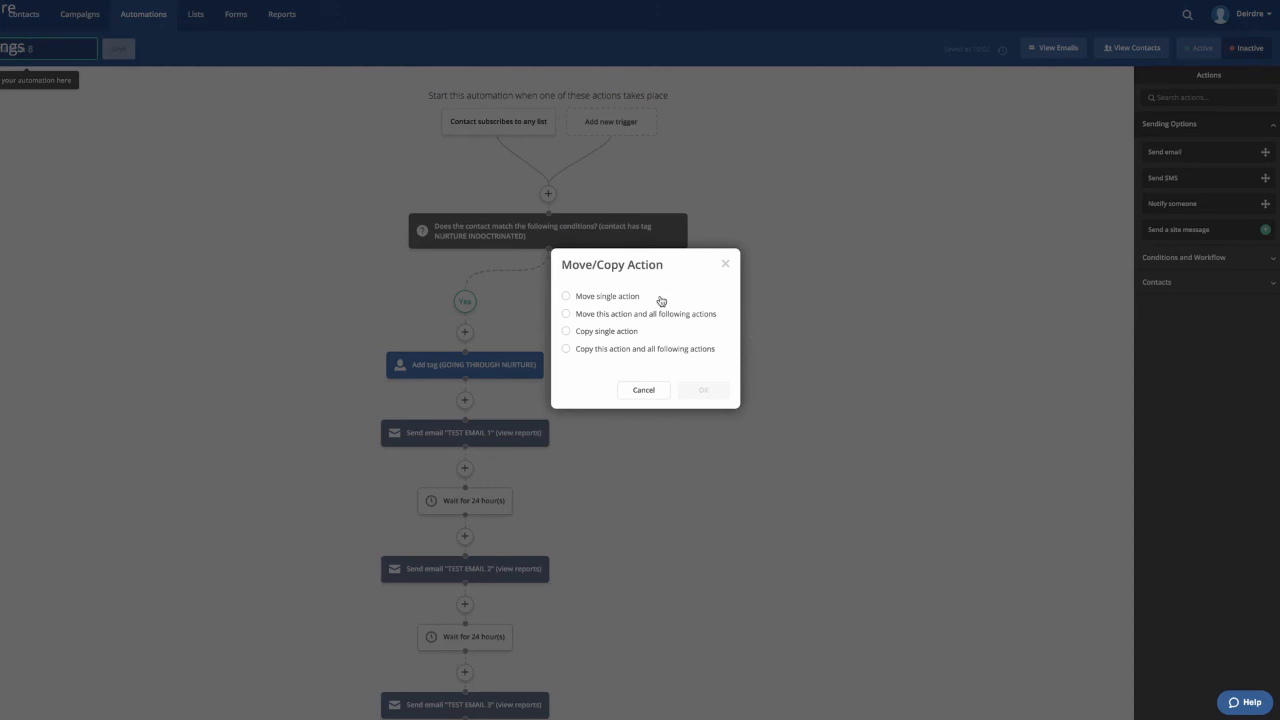
left_click(617, 316)
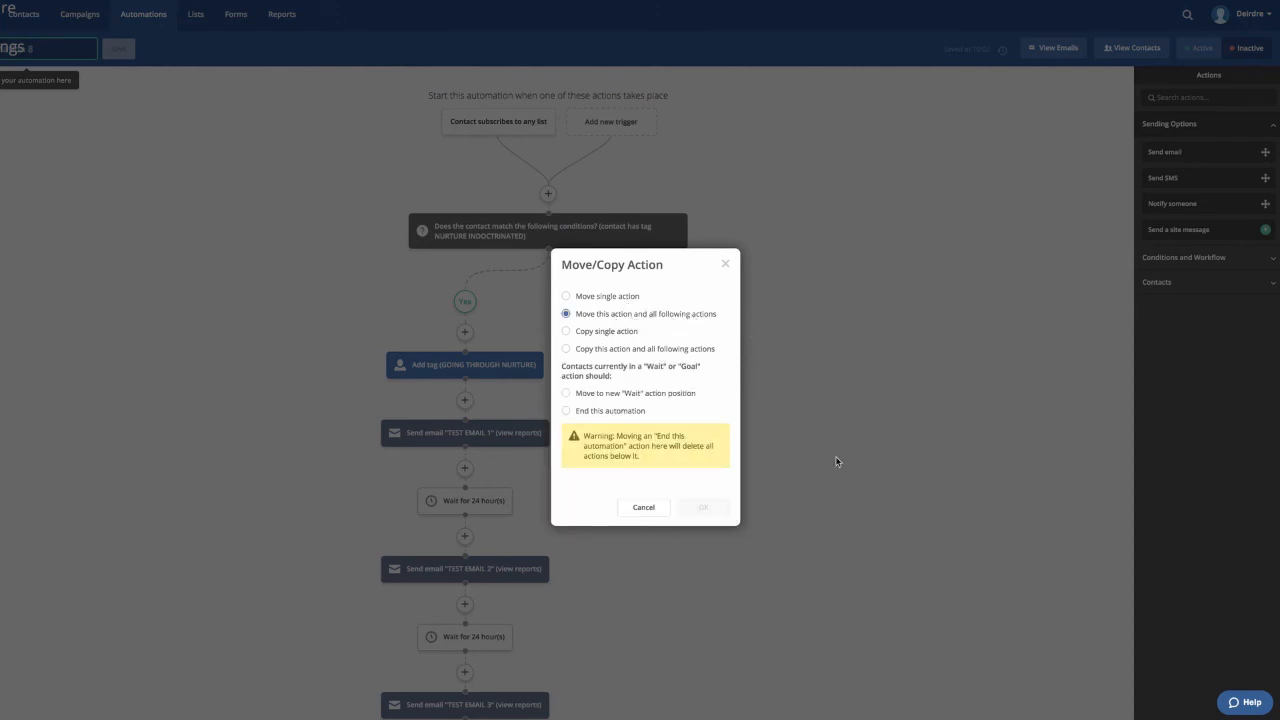
left_click(566, 393)
left_click(697, 508)
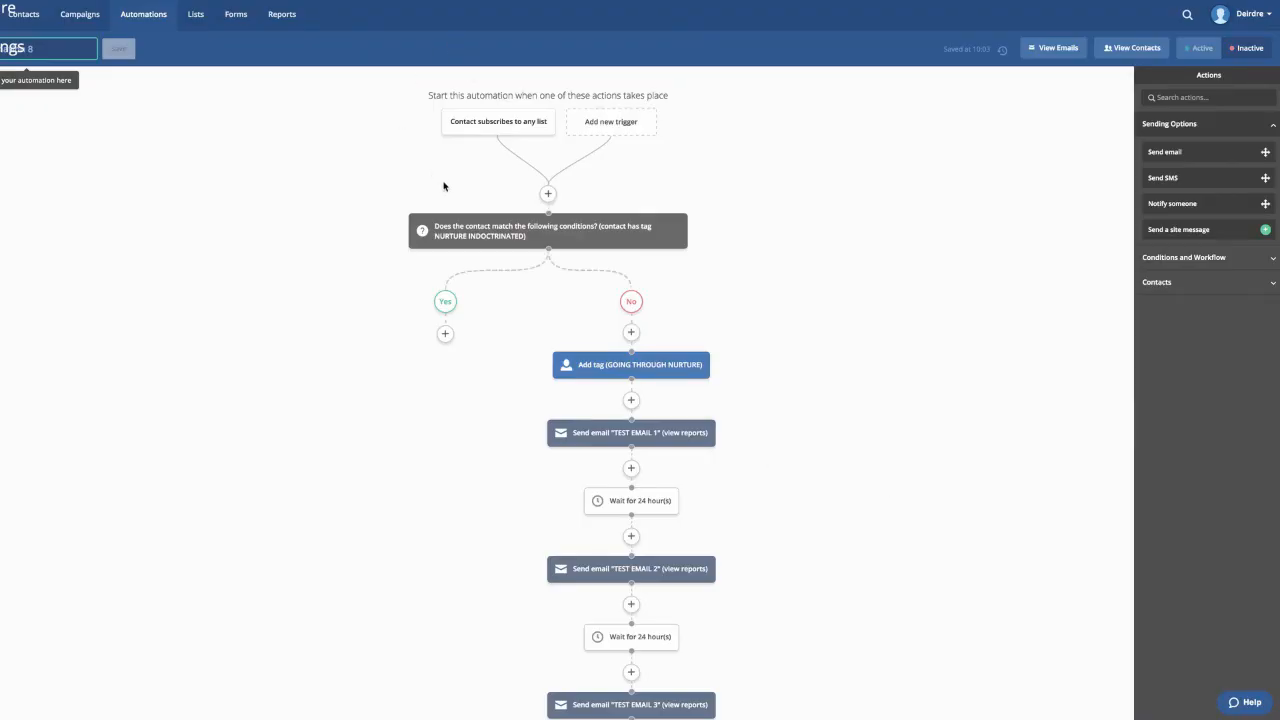
- Add an End this automation action to the Yes branch of the If/Else condition
mouse_move(484, 240)
left_click(445, 334)
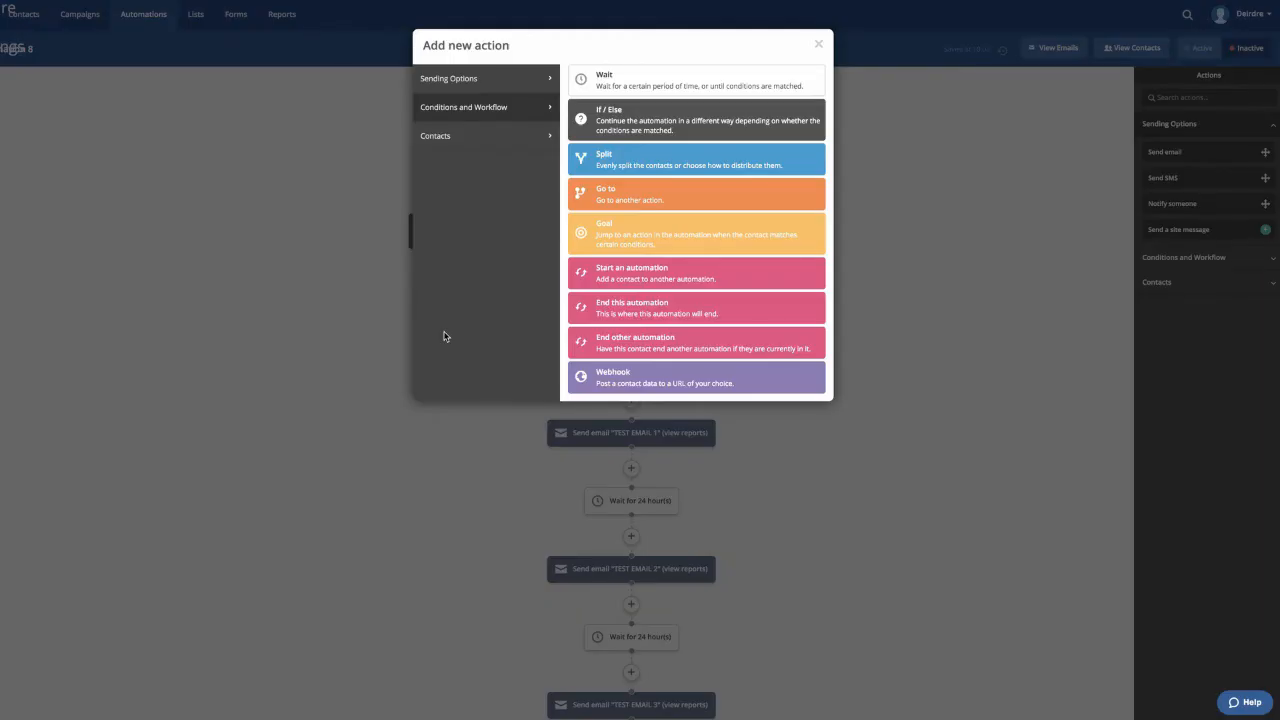
left_click(678, 306)
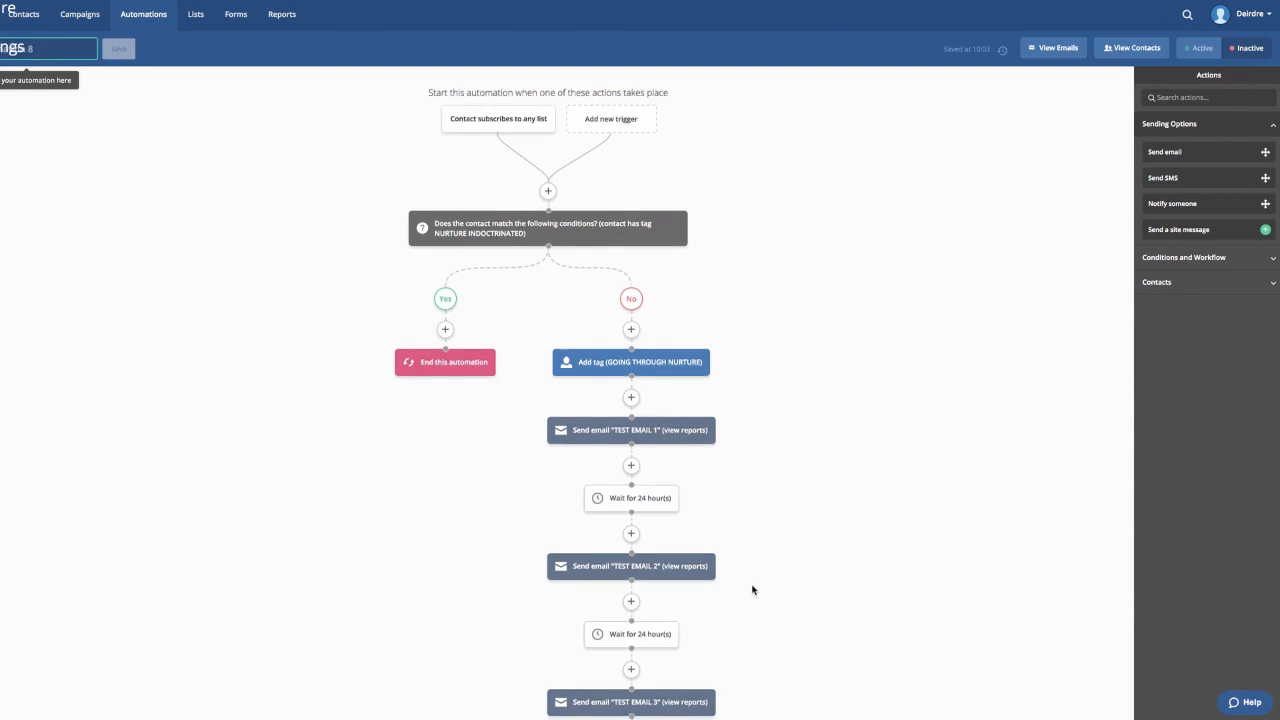
- Review the whole automation from the triggers and If/Else branches down to the final tag and end actions
scroll(752, 590, "down", 8)
scroll(752, 590, "down", 3)
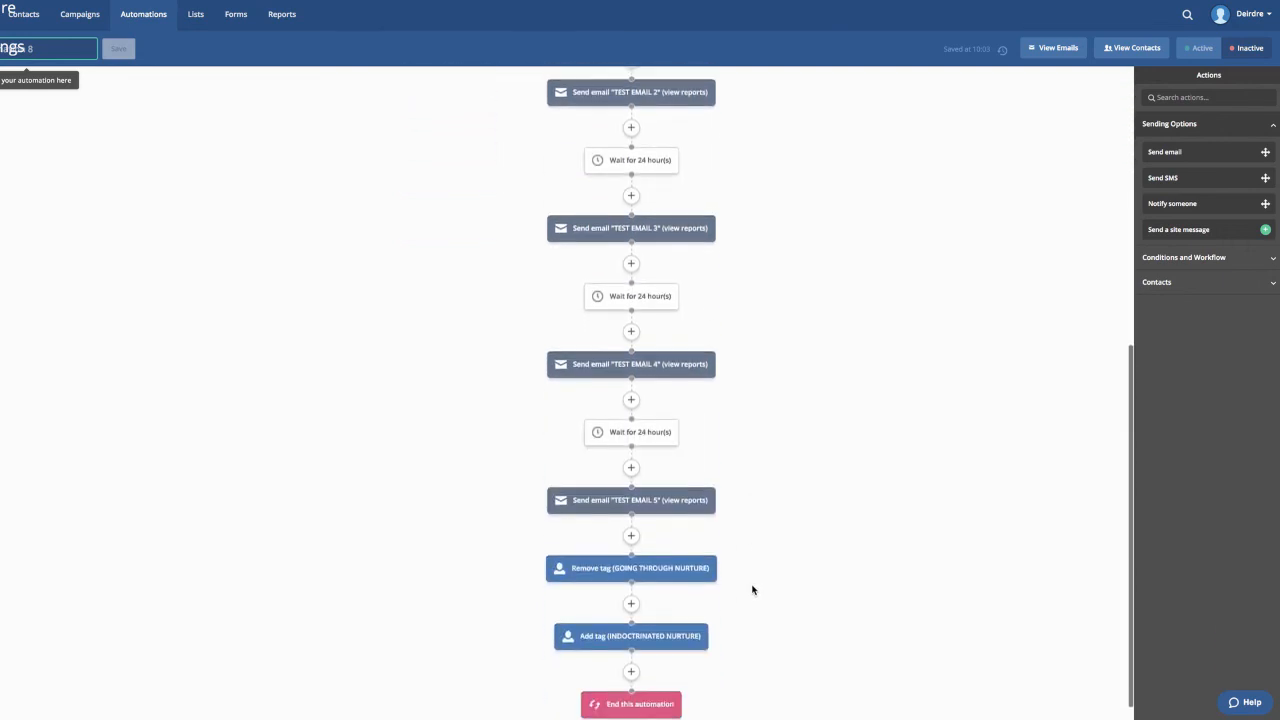
scroll(752, 590, "up", 10)
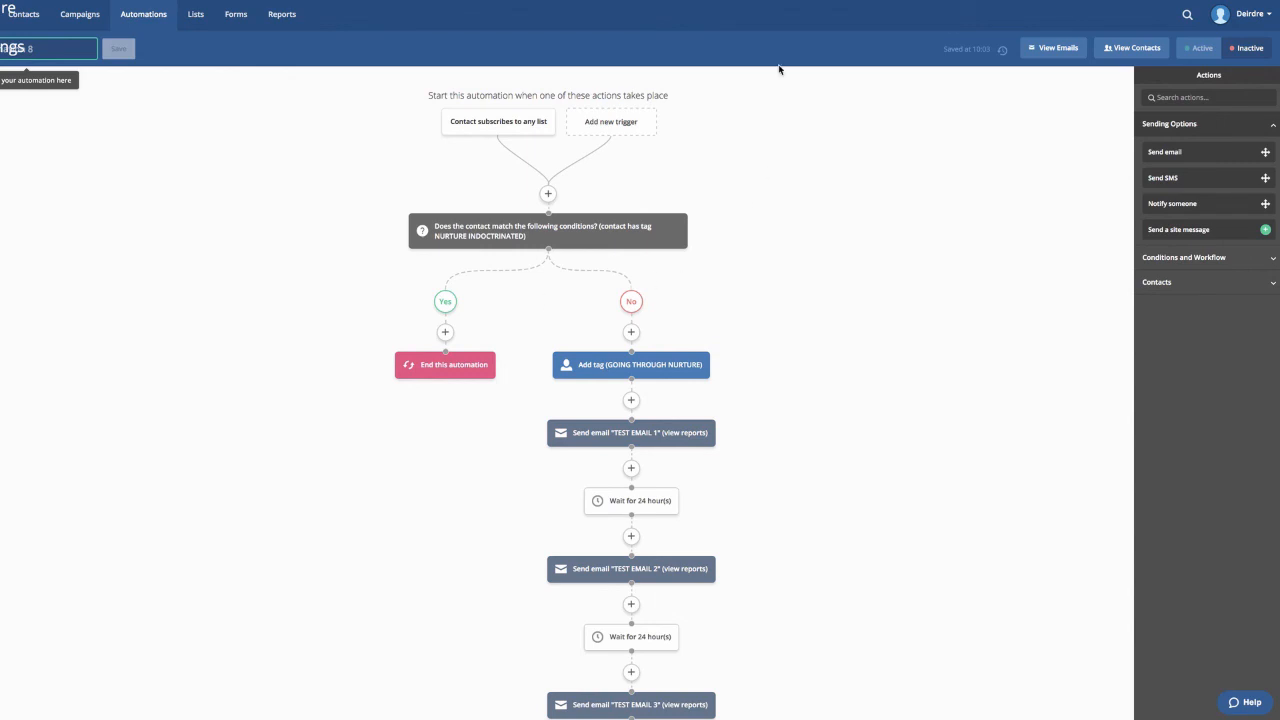
scroll(826, 226, "down", 5)
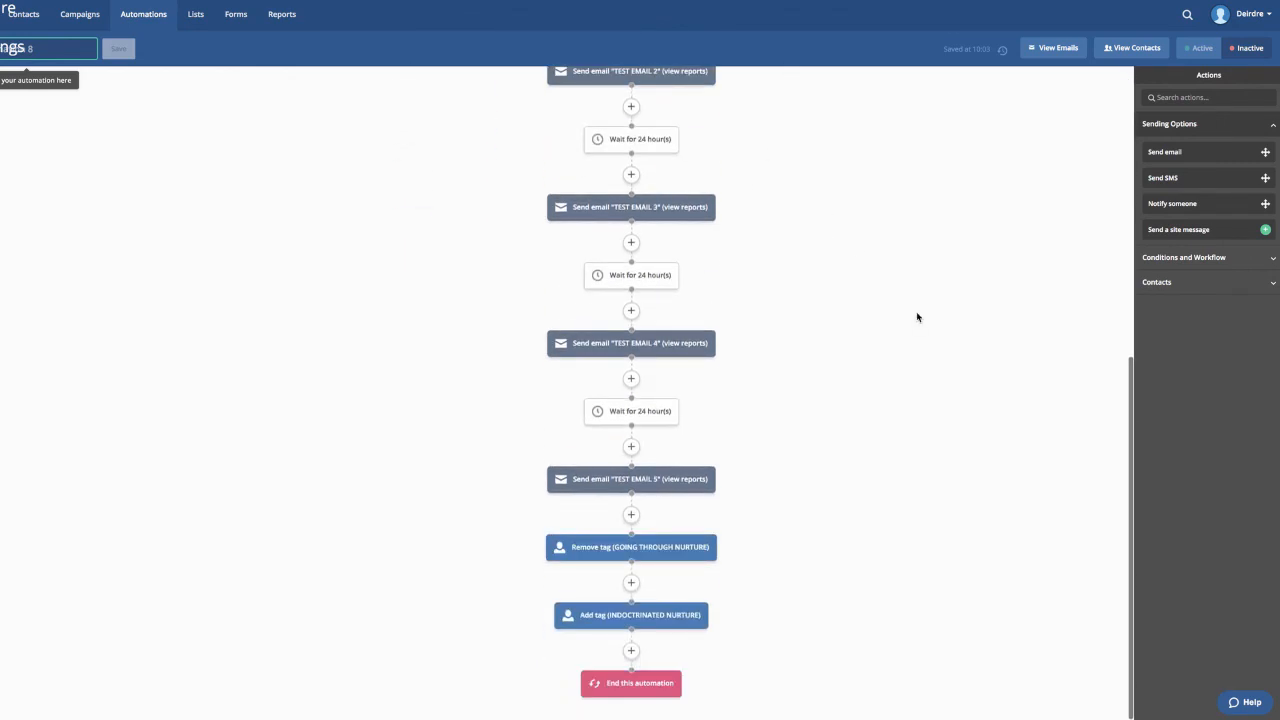
scroll(857, 440, "up", 5)
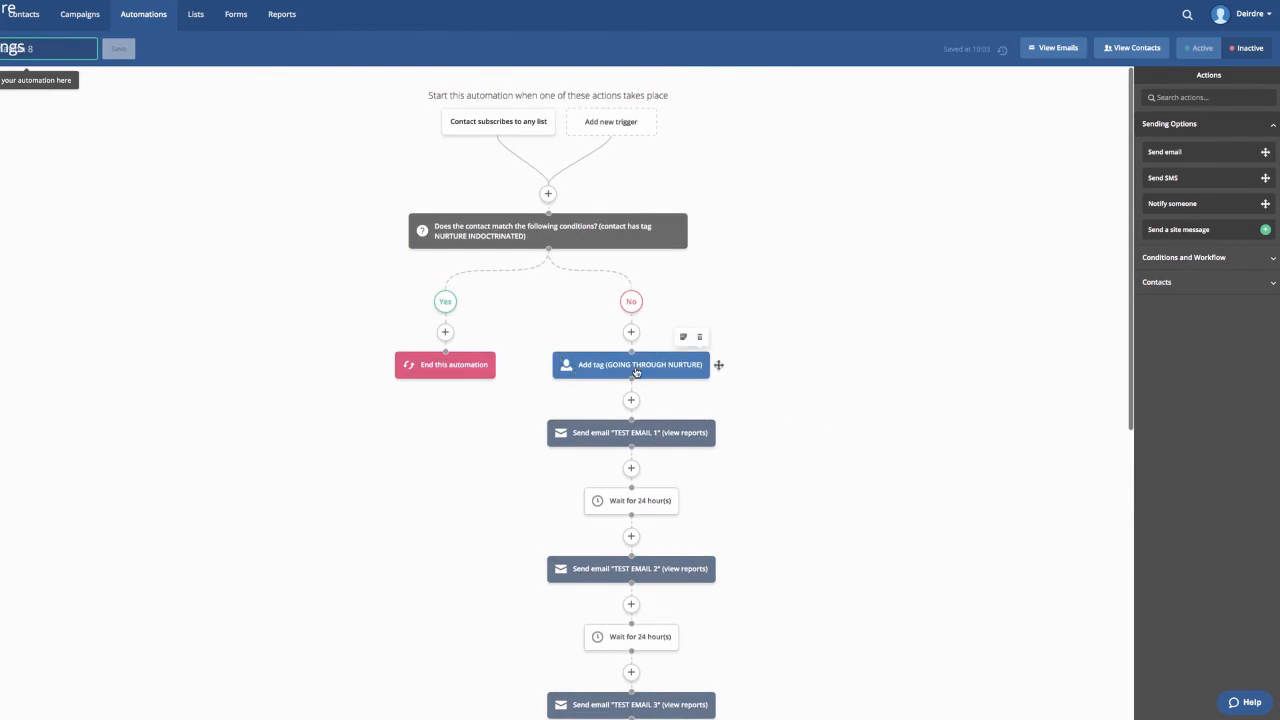
scroll(857, 410, "down", 5)
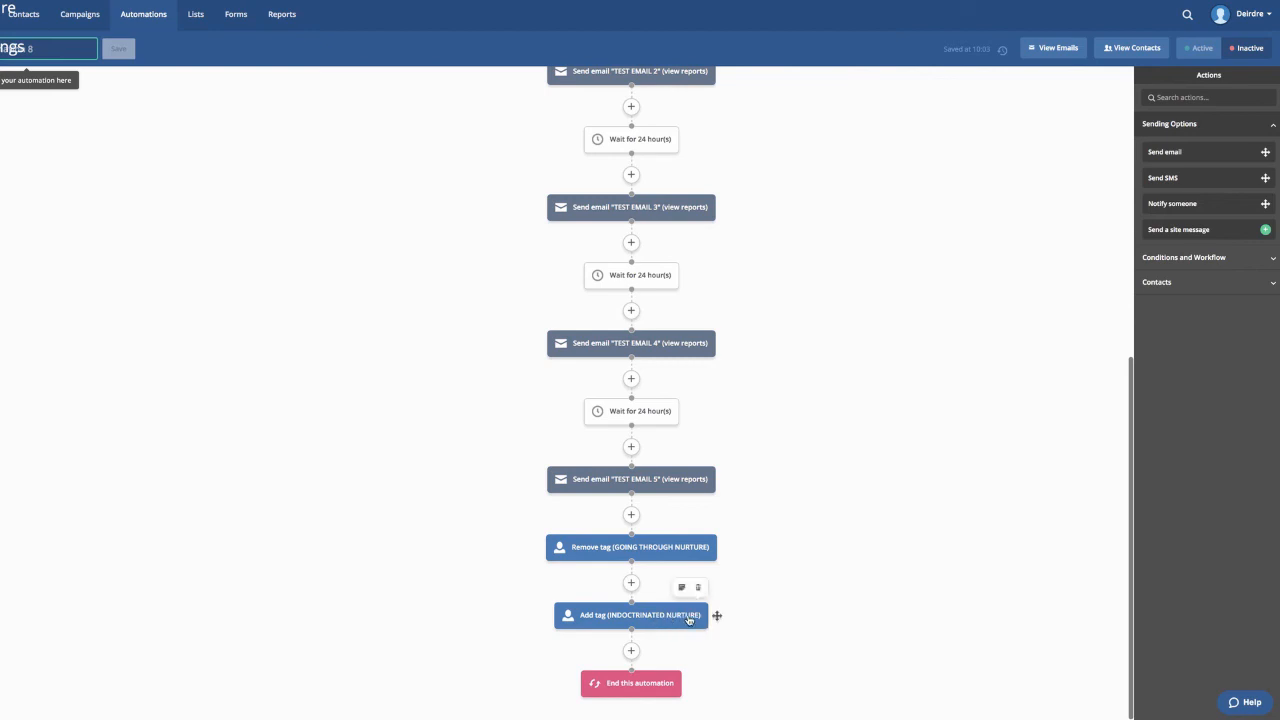
scroll(684, 588, "up", 5)
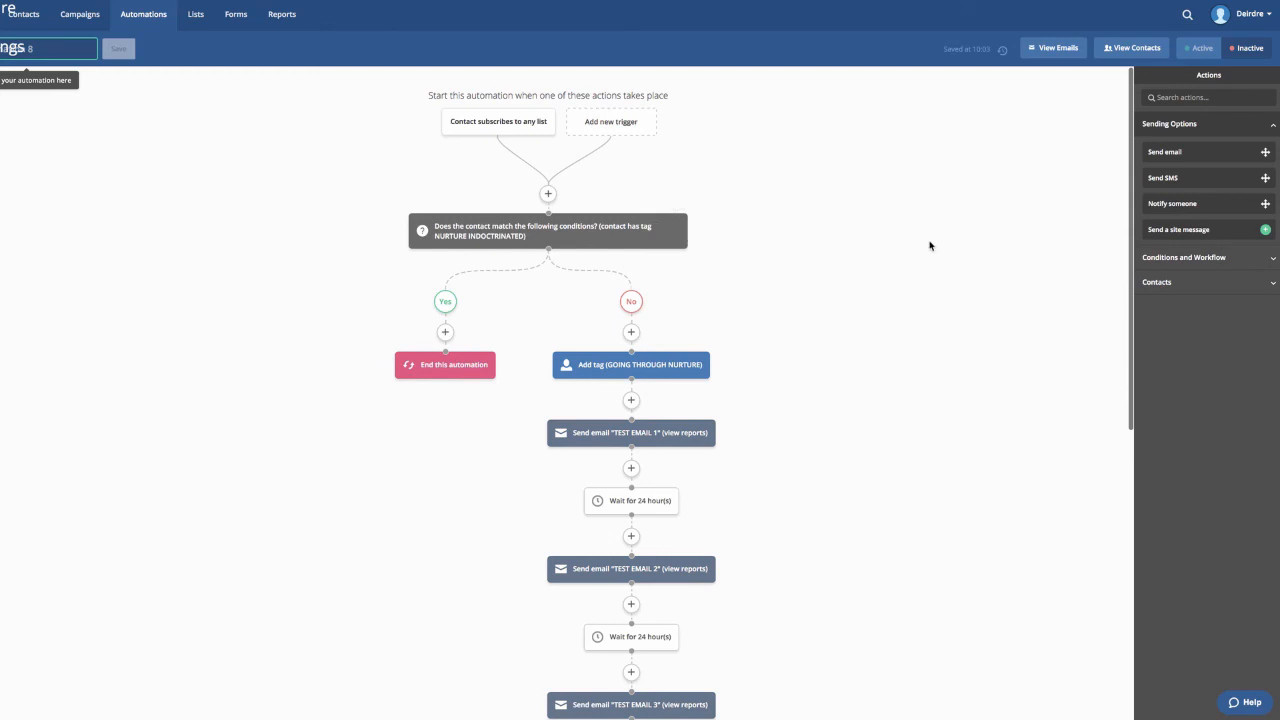
scroll(929, 245, "down", 5)
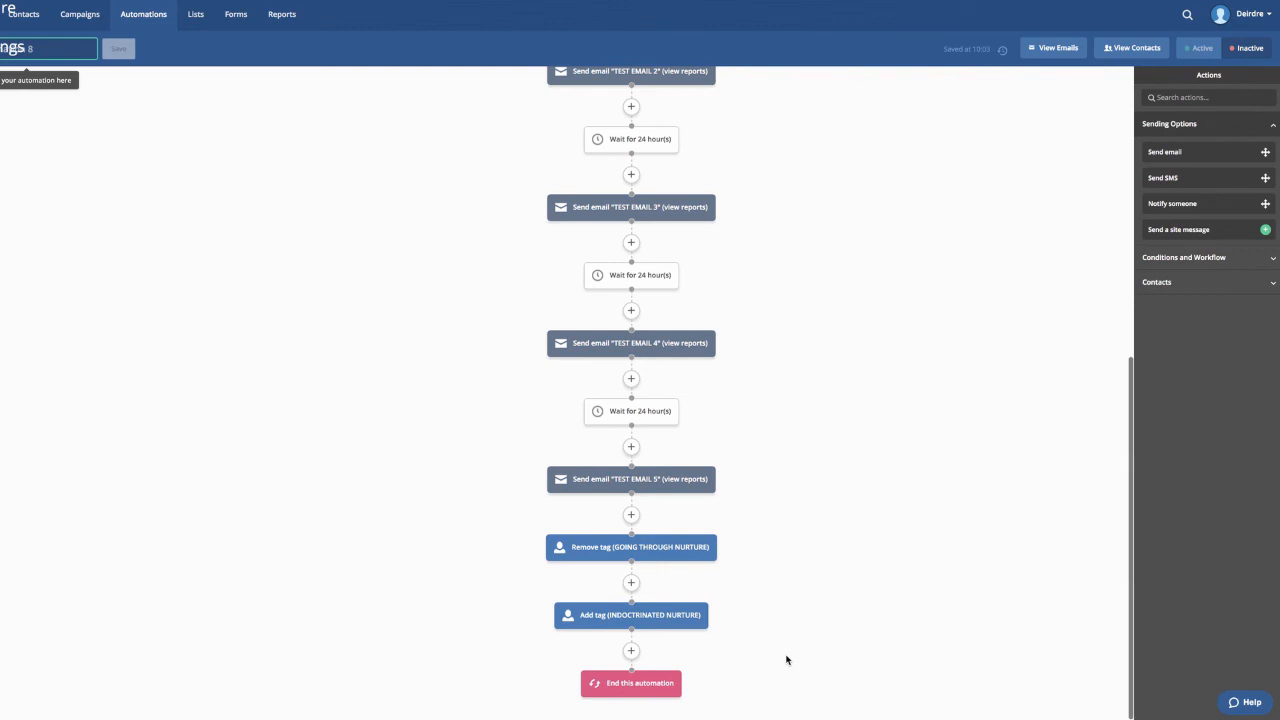
scroll(787, 660, "up", 1)
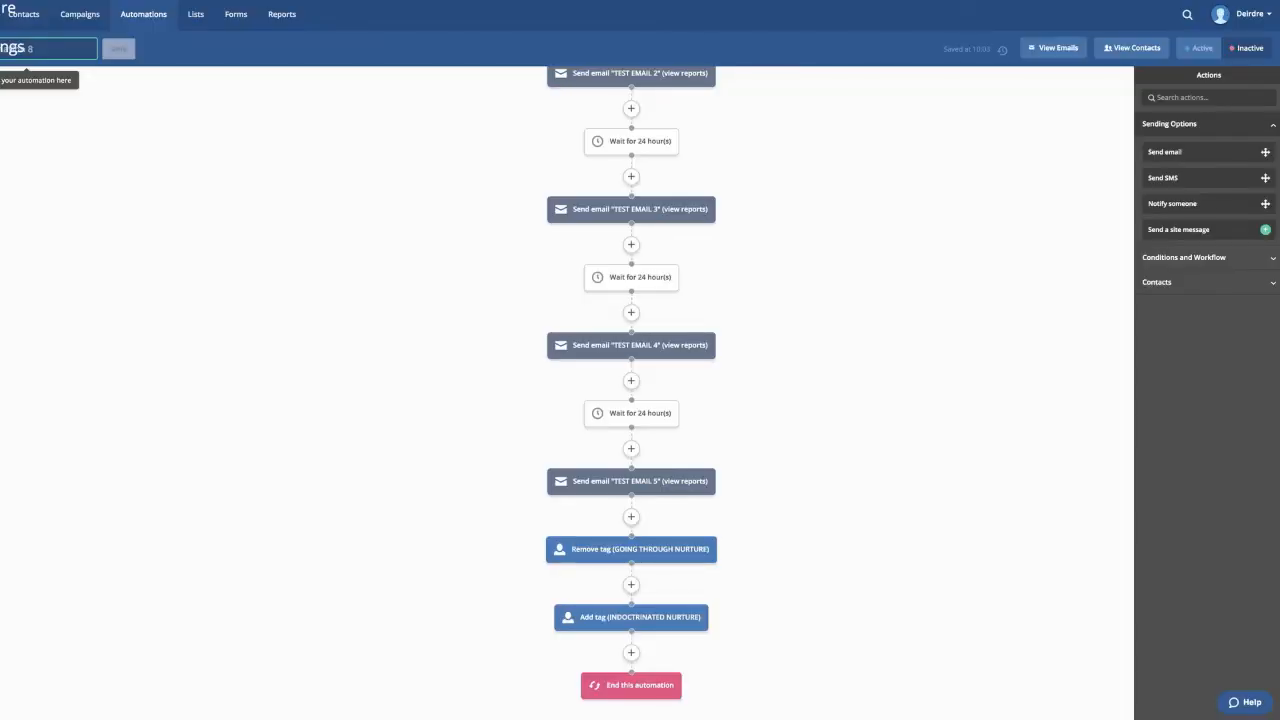
scroll(799, 408, "up", 10)
scroll(799, 408, "up", 1)
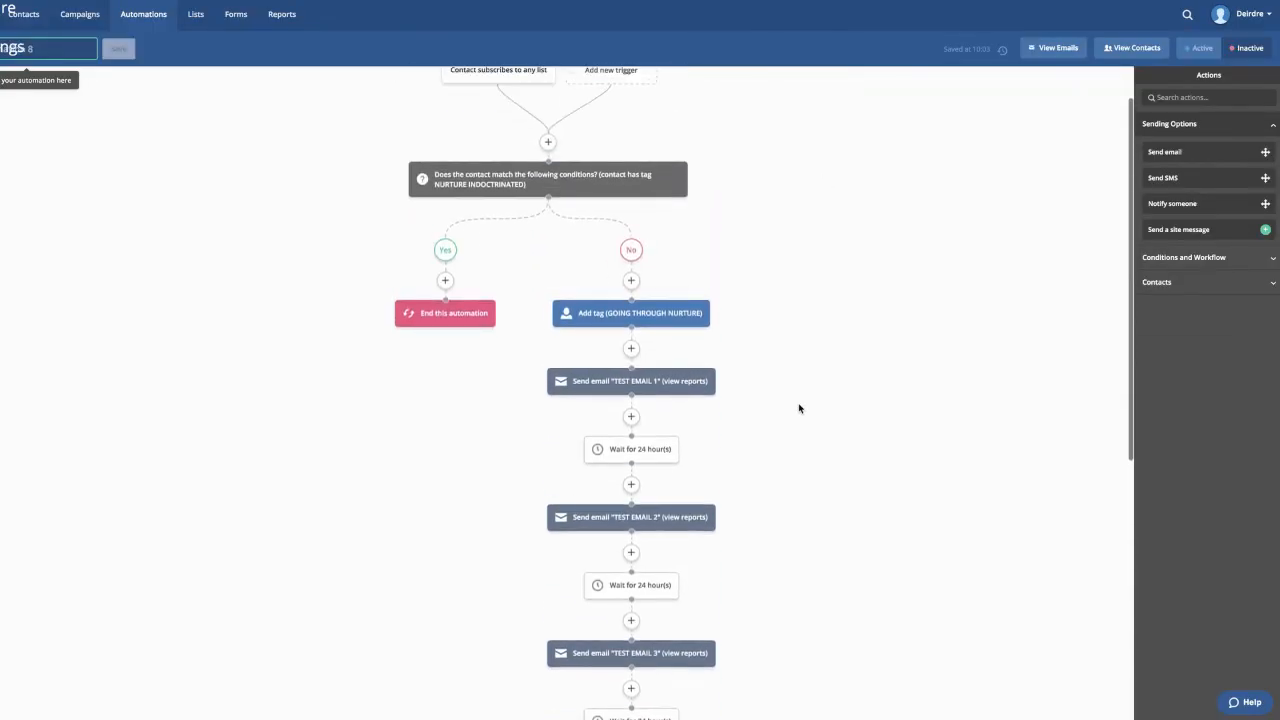